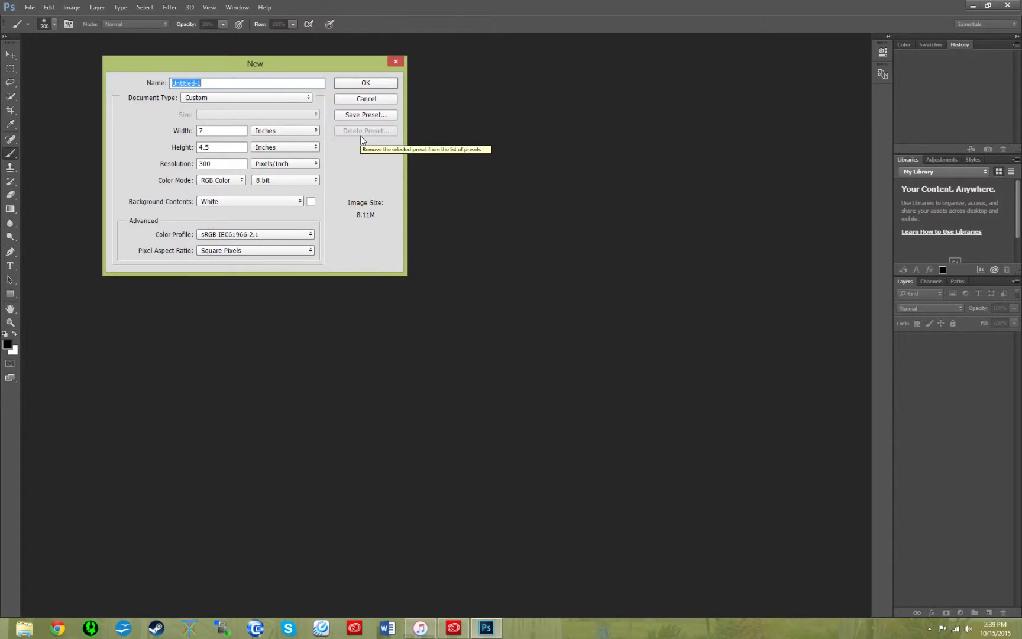
- Name the new 7 × 4.5 in, 300 pixels/inch RGB document 'space text'
{"action": "left_click", "coordinate": [219, 130]}
{"action": "key", "text": "Tab"}
{"action": "key", "text": "Tab"}
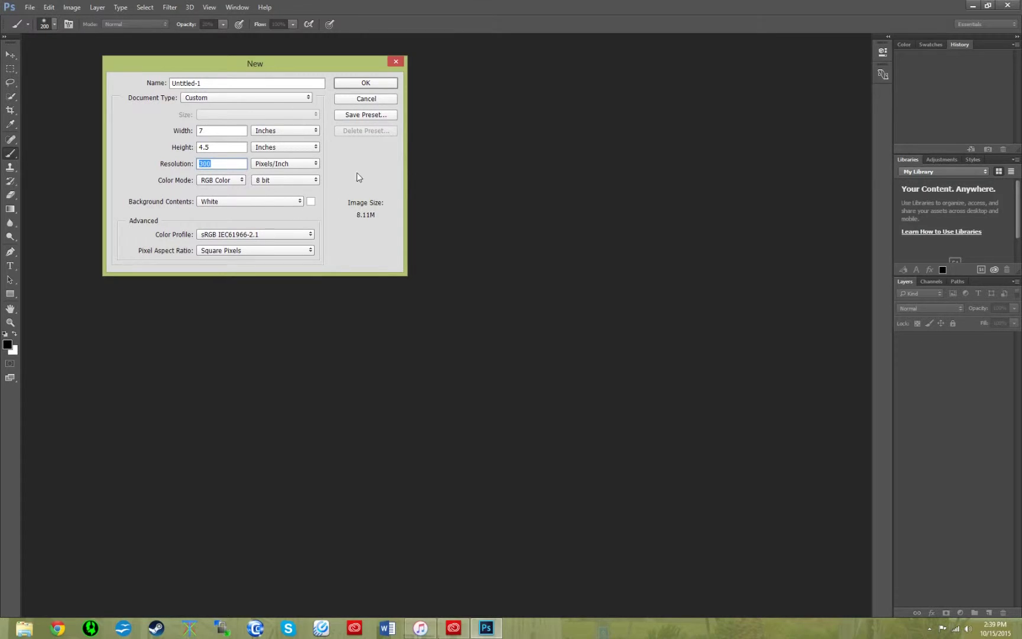
{"action": "left_click_drag", "start_coordinate": [244, 84], "coordinate": [113, 87]}
{"action": "type", "text": "space "}
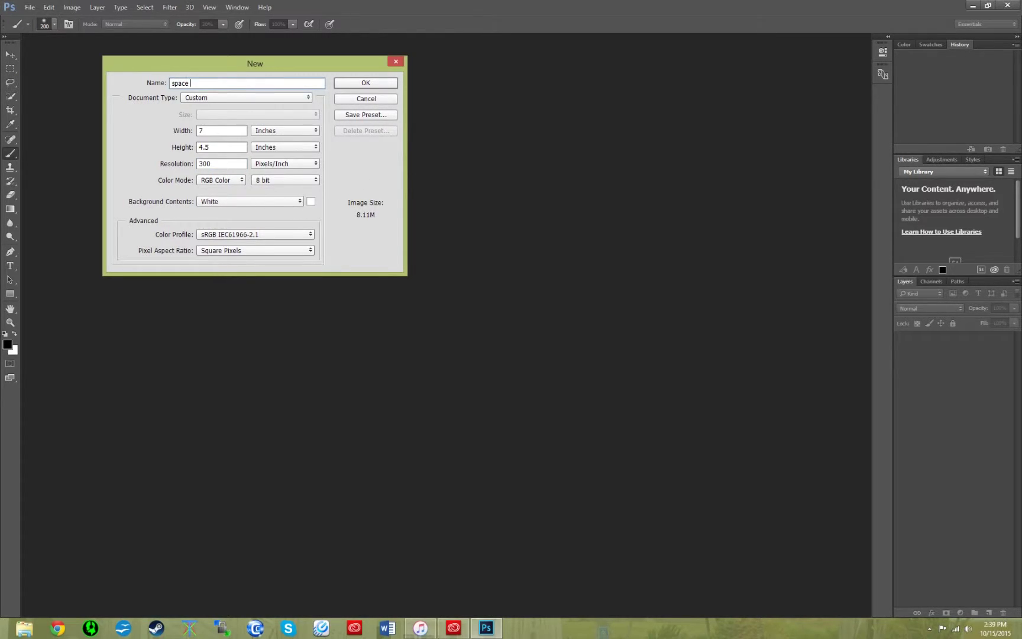
{"action": "type", "text": "text"}
- Create the document and add a new layer named 'stars'
{"action": "left_click", "coordinate": [355, 82]}
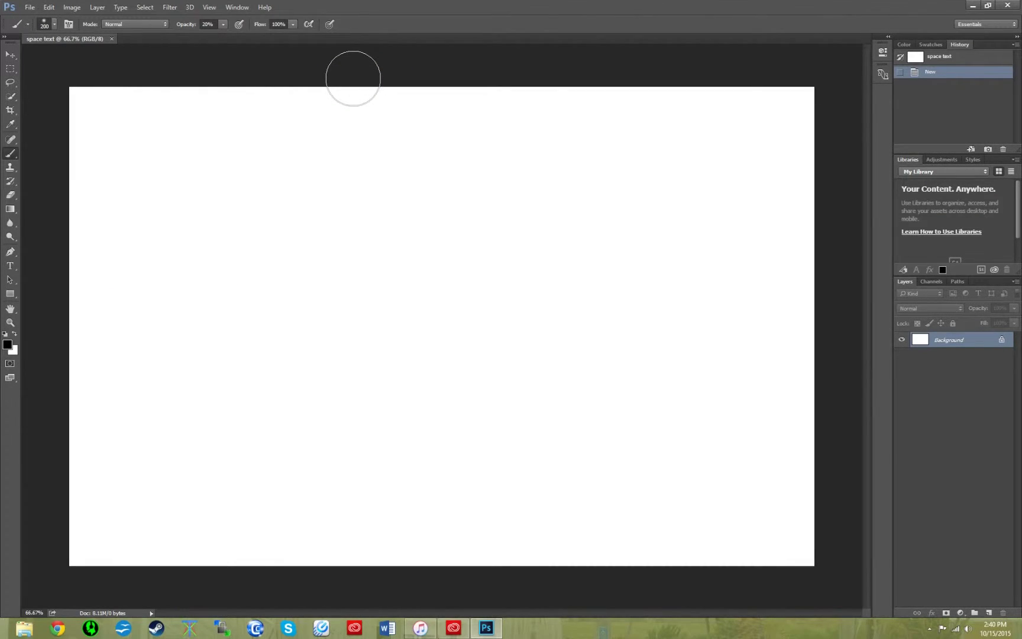
{"action": "left_click", "coordinate": [986, 613]}
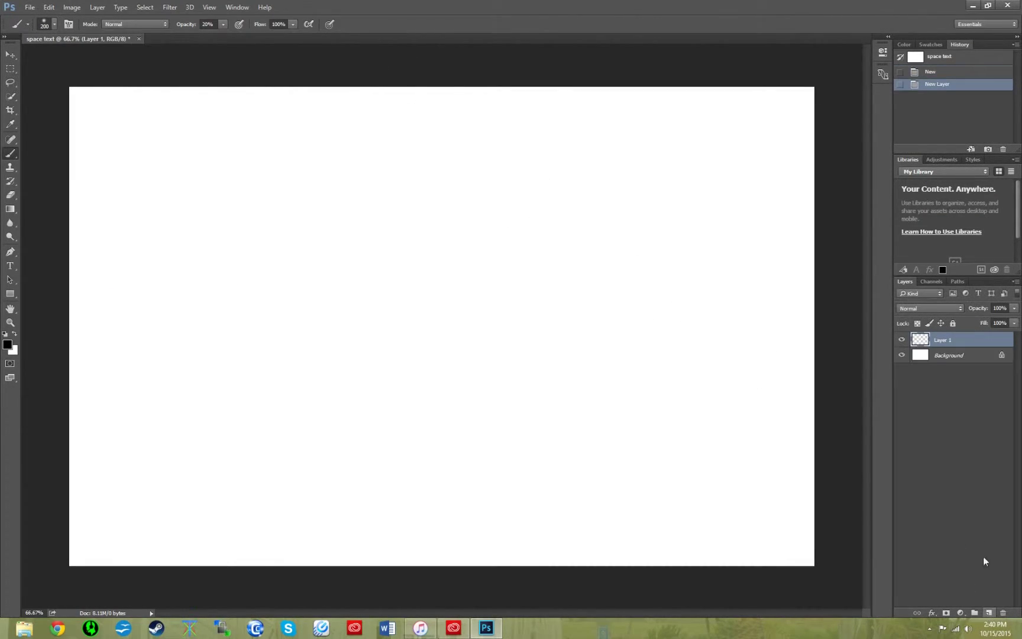
{"action": "double_click", "coordinate": [950, 341]}
{"action": "type", "text": "stars"}
{"action": "key", "text": "Return"}
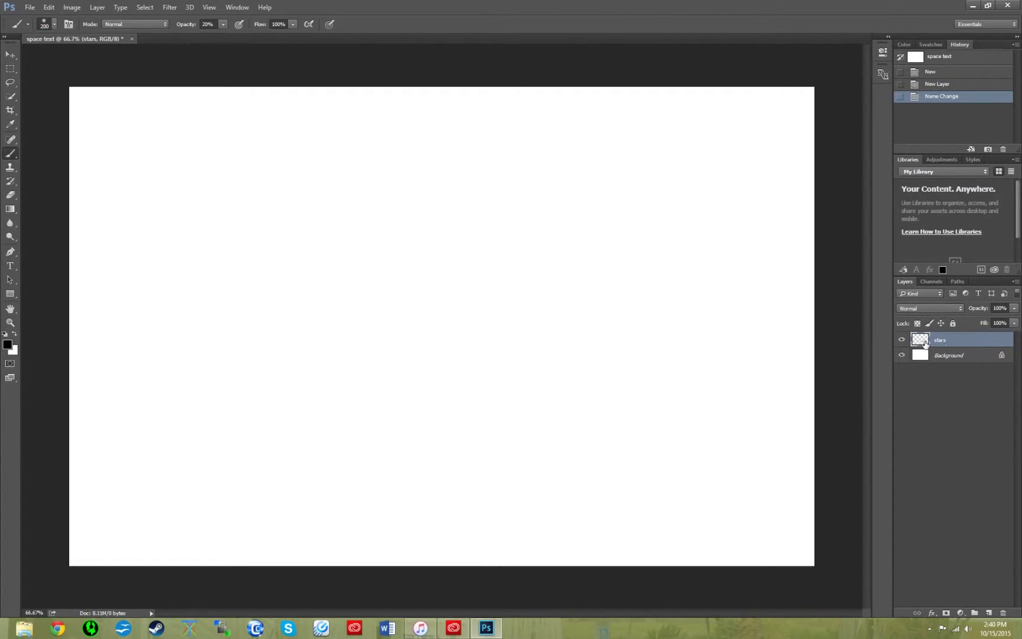
- Fill the stars layer with solid black using Edit > Fill
{"action": "left_click", "coordinate": [48, 7]}
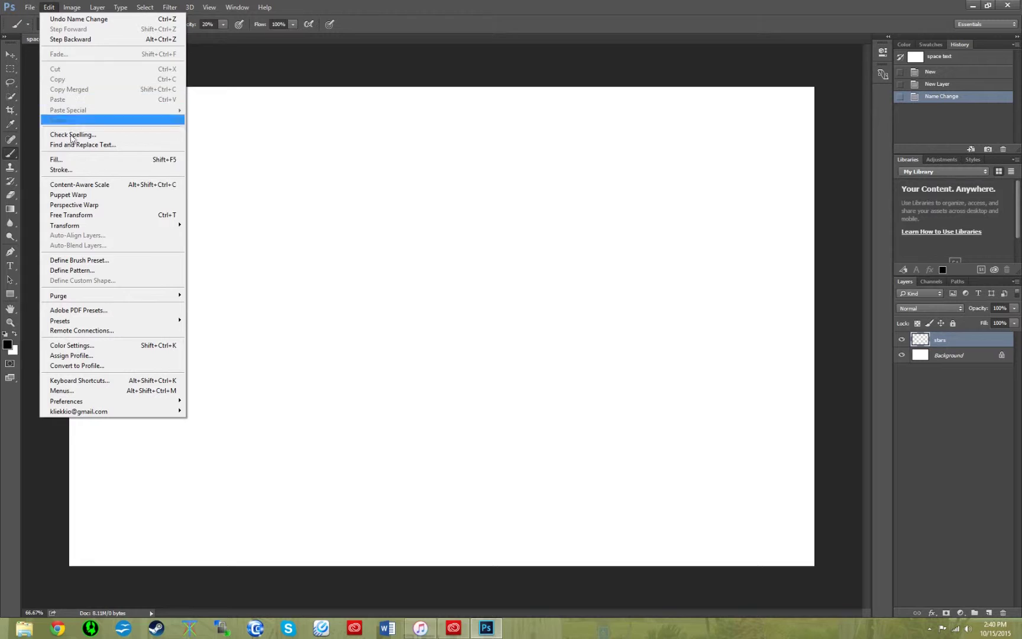
{"action": "left_click", "coordinate": [74, 159]}
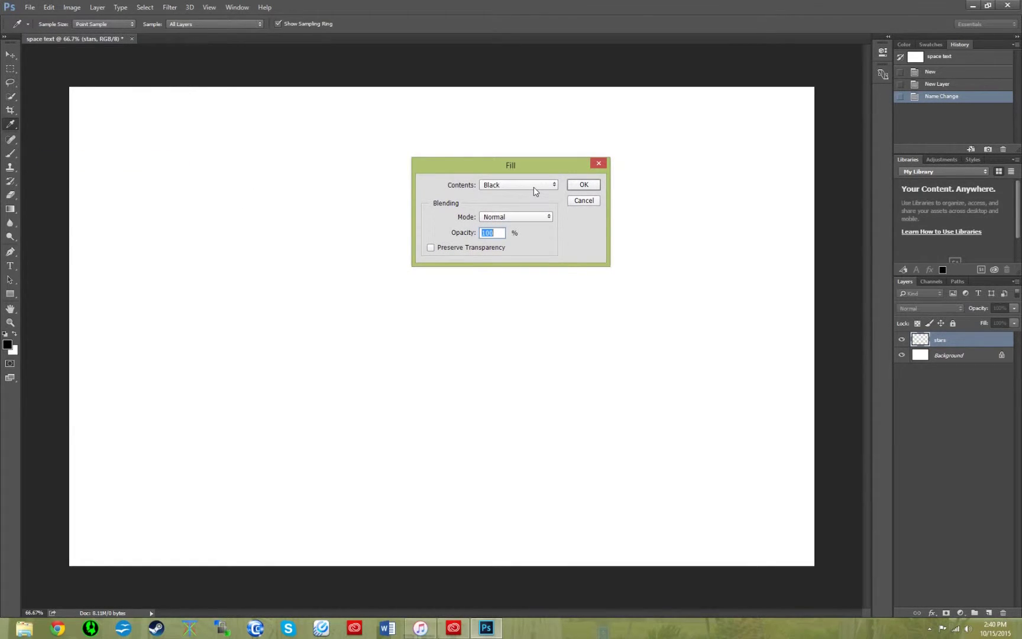
{"action": "left_click", "coordinate": [584, 185]}
{"action": "key", "text": "b"}
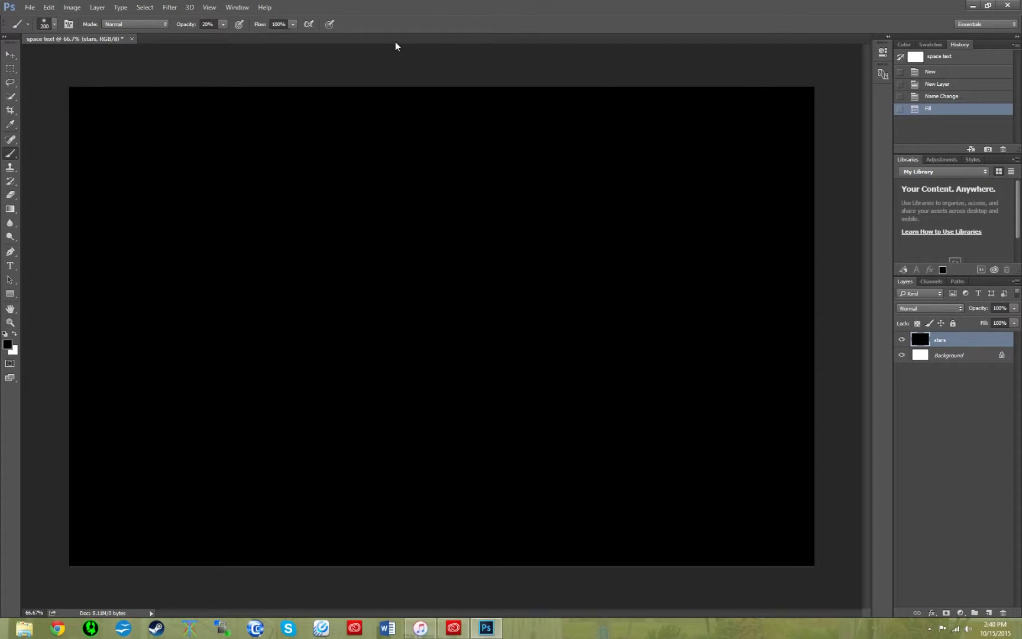
- Apply Gaussian monochromatic Add Noise to the black stars layer
{"action": "left_click", "coordinate": [170, 7]}
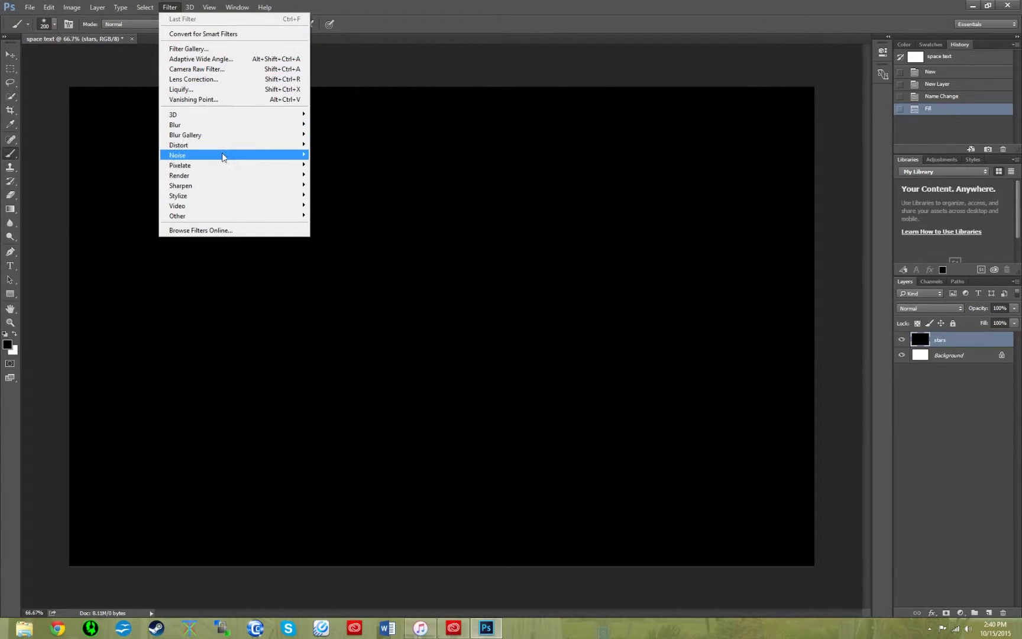
{"action": "mouse_move", "coordinate": [223, 157]}
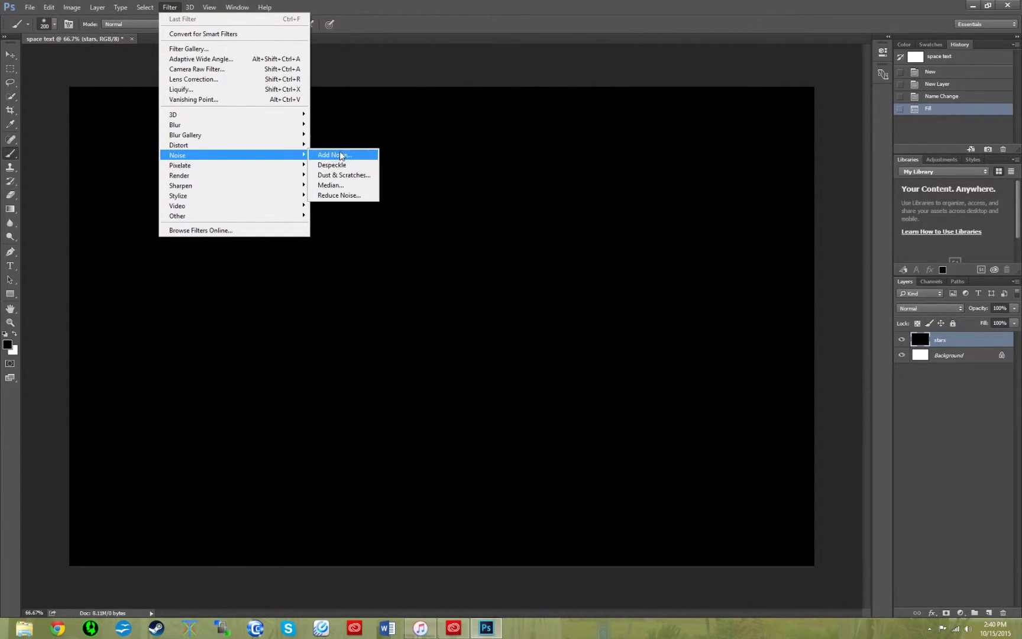
{"action": "left_click", "coordinate": [334, 155]}
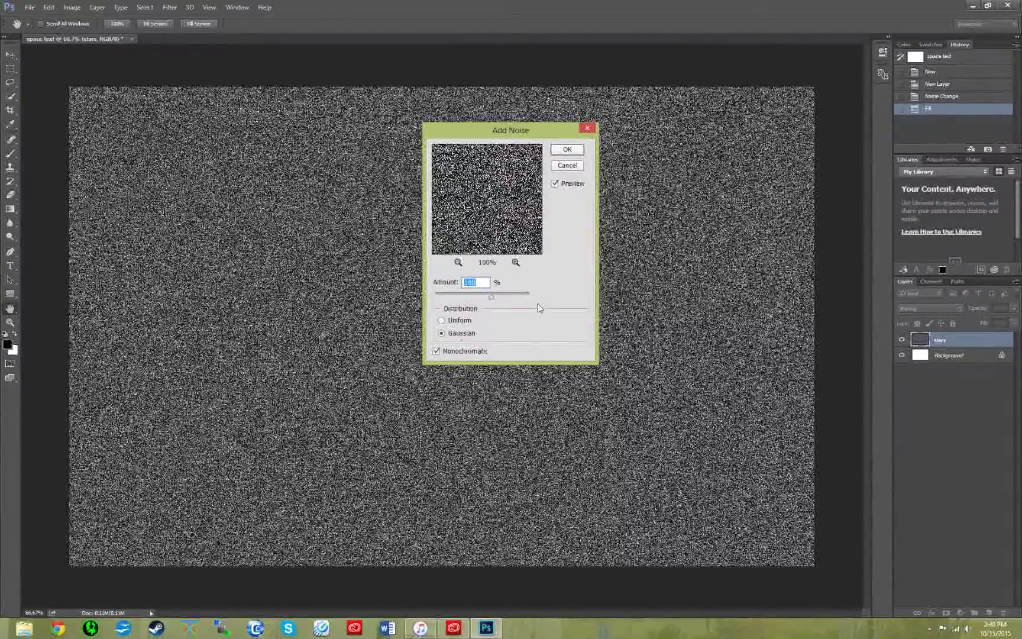
{"action": "left_click", "coordinate": [576, 153]}
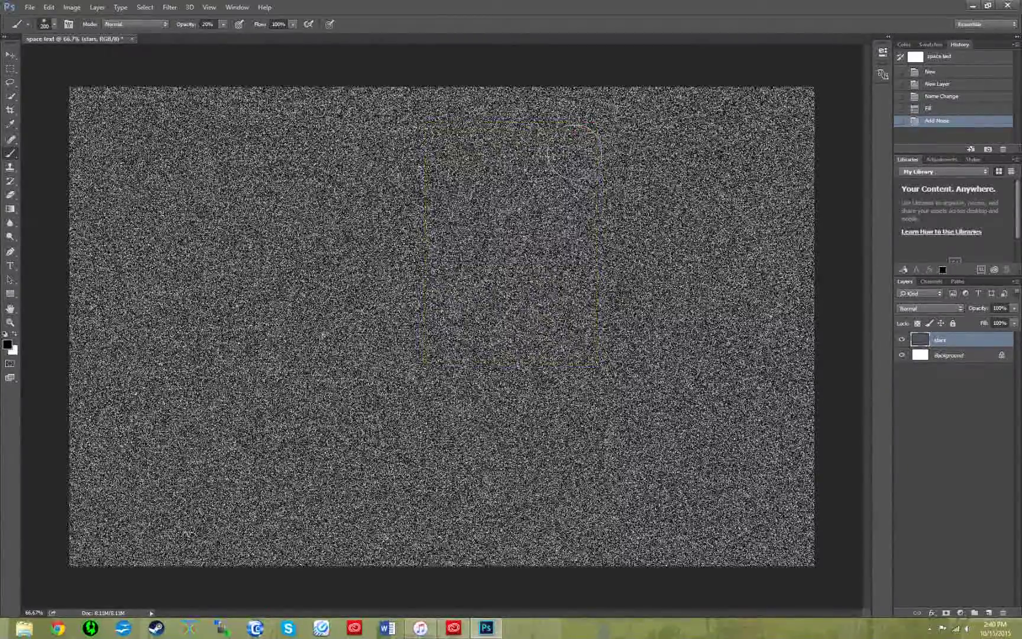
- Soften the noise with a small-radius Gaussian Blur
{"action": "left_click", "coordinate": [173, 8]}
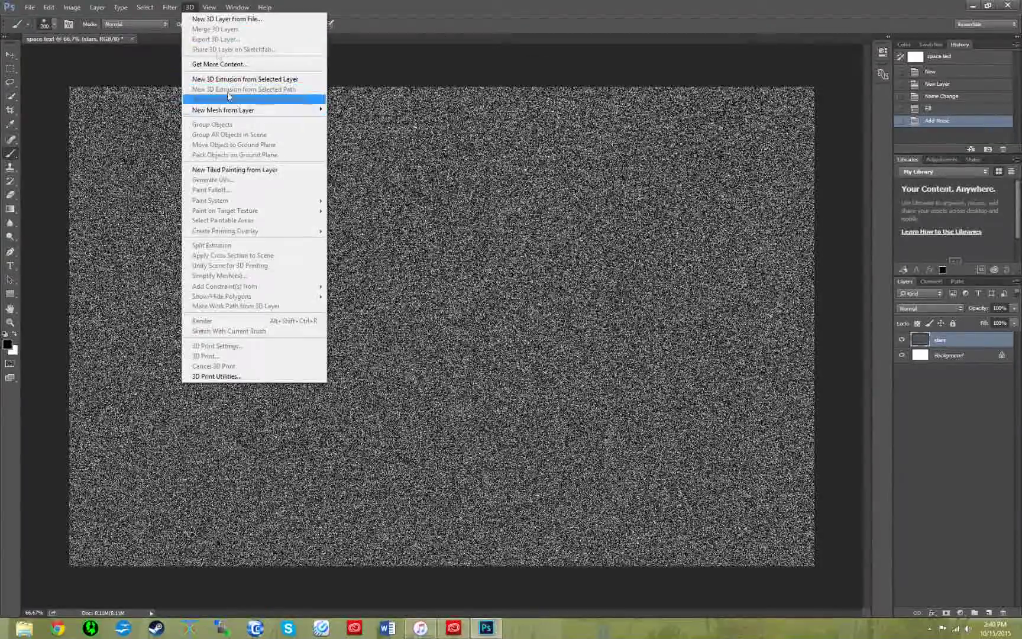
{"action": "mouse_move", "coordinate": [196, 128]}
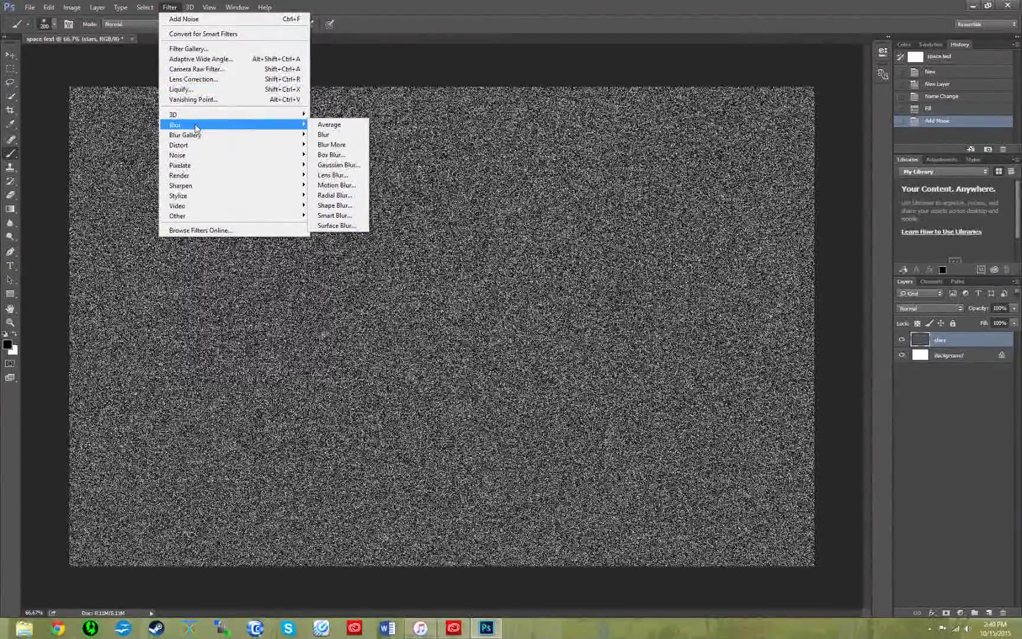
{"action": "left_click", "coordinate": [337, 164]}
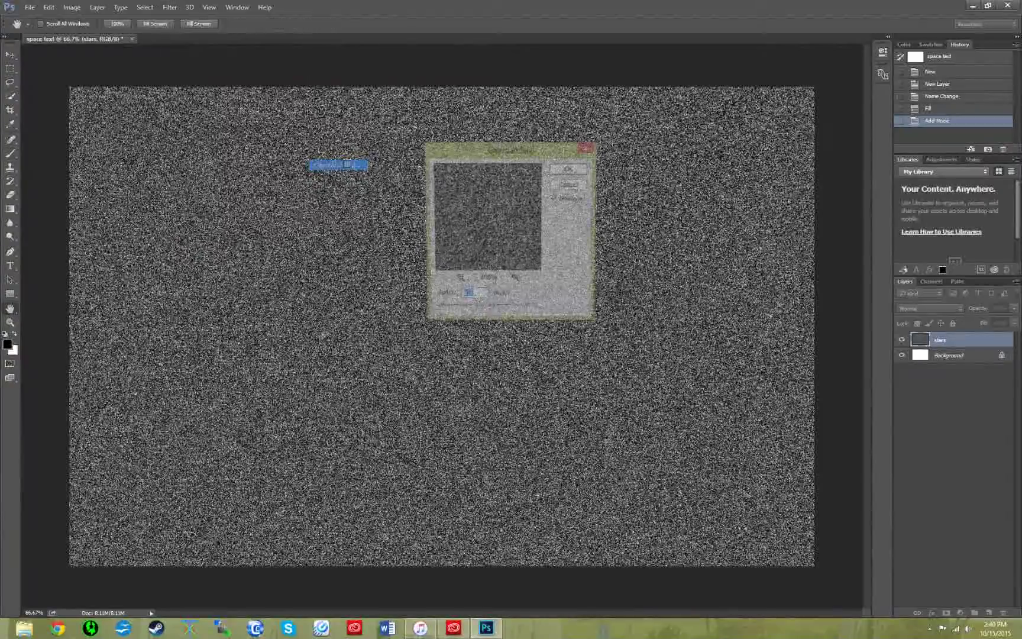
{"action": "left_click", "coordinate": [570, 171]}
{"action": "key", "text": "b"}
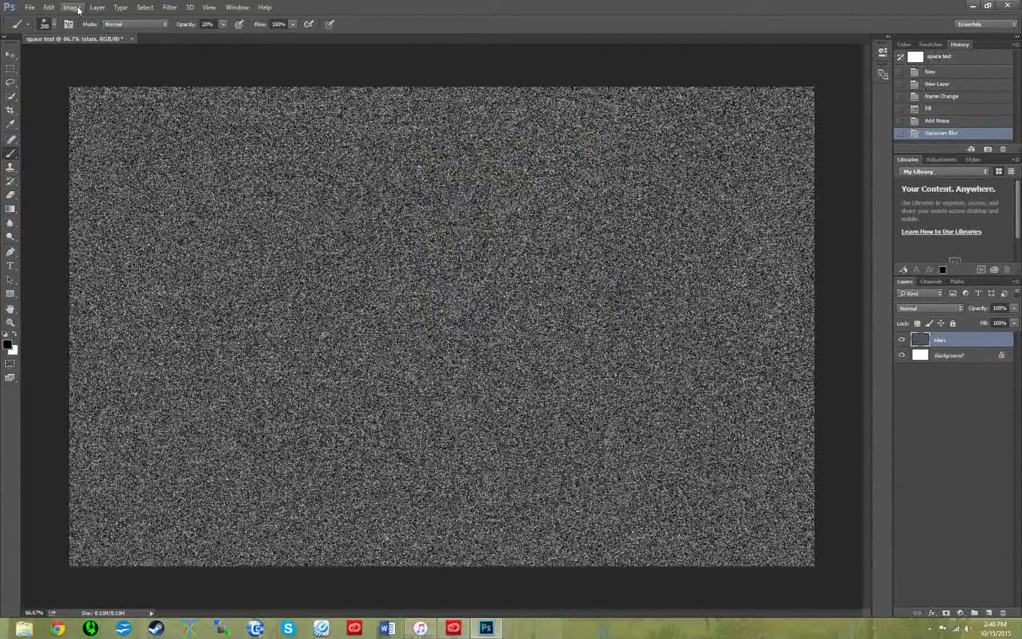
- Apply Levels with input black 213 and white 232 to leave sparse white stars
{"action": "left_click", "coordinate": [79, 8]}
{"action": "mouse_move", "coordinate": [142, 34]}
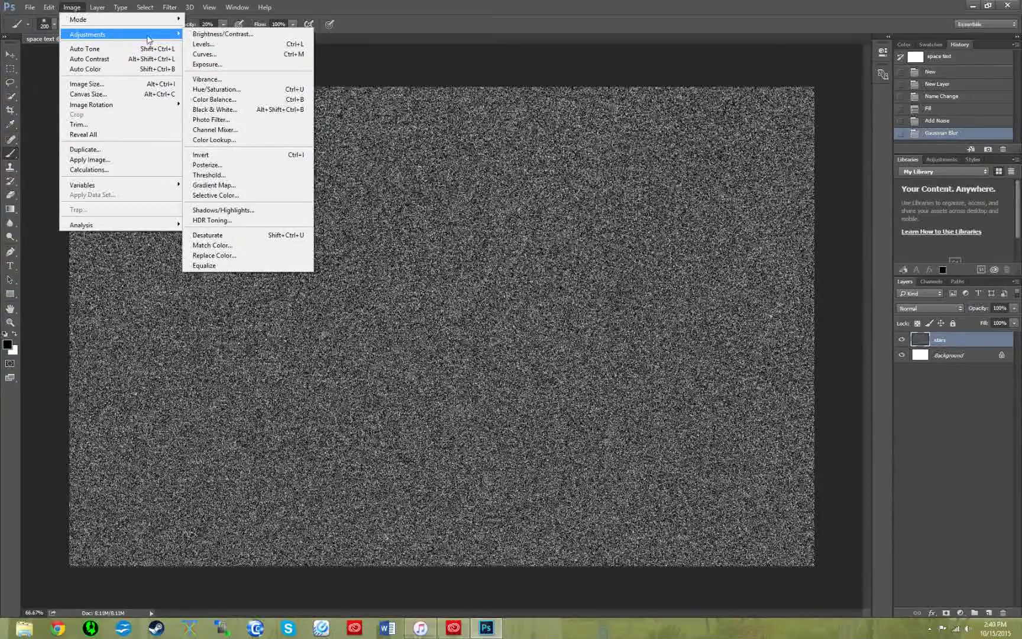
{"action": "left_click", "coordinate": [204, 44]}
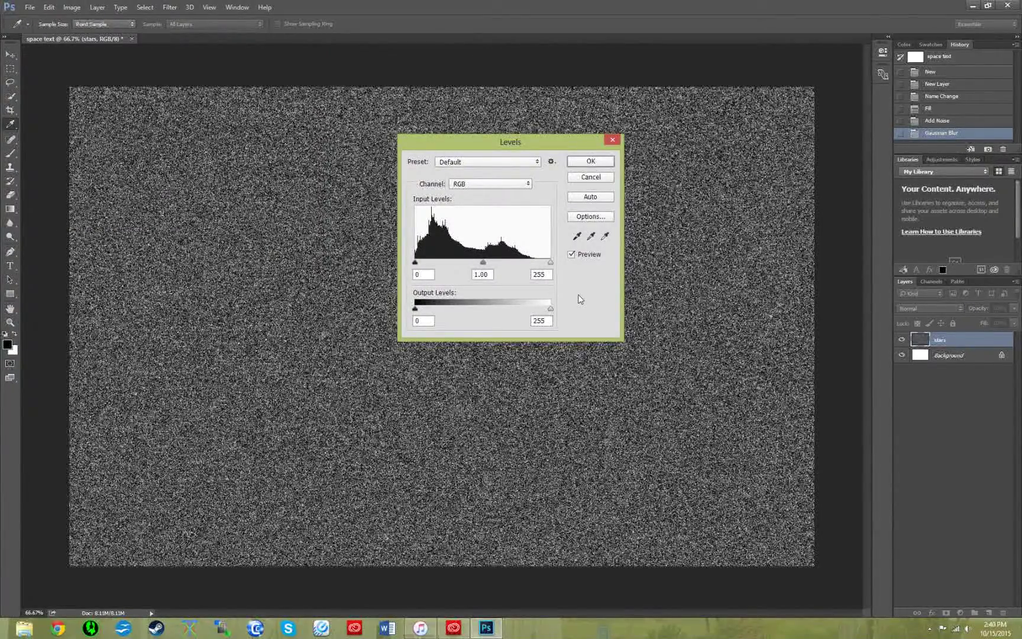
{"action": "left_click", "coordinate": [424, 274]}
{"action": "type", "text": "213"}
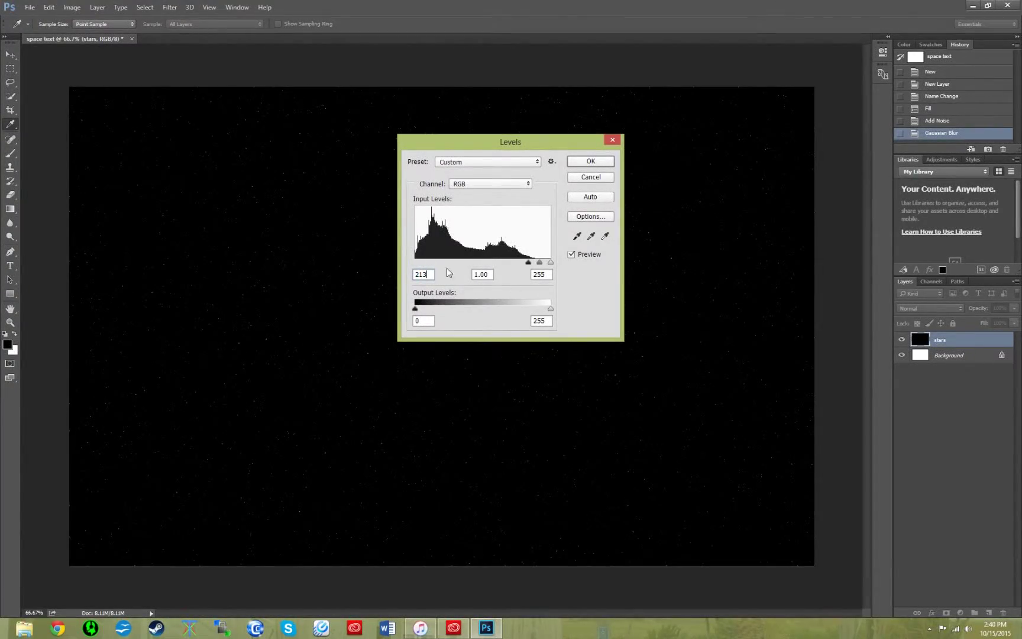
{"action": "left_click", "coordinate": [540, 275]}
{"action": "type", "text": "232"}
{"action": "left_click", "coordinate": [611, 164]}
{"action": "key", "text": "b"}
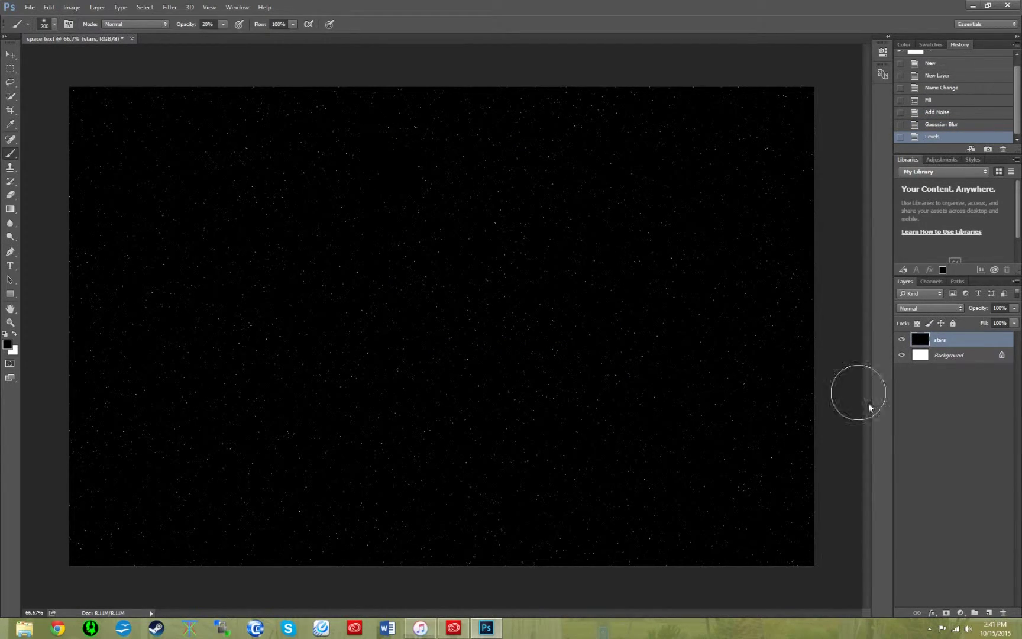
- Add a new layer above stars named 'lens flare'
{"action": "left_click", "coordinate": [986, 613]}
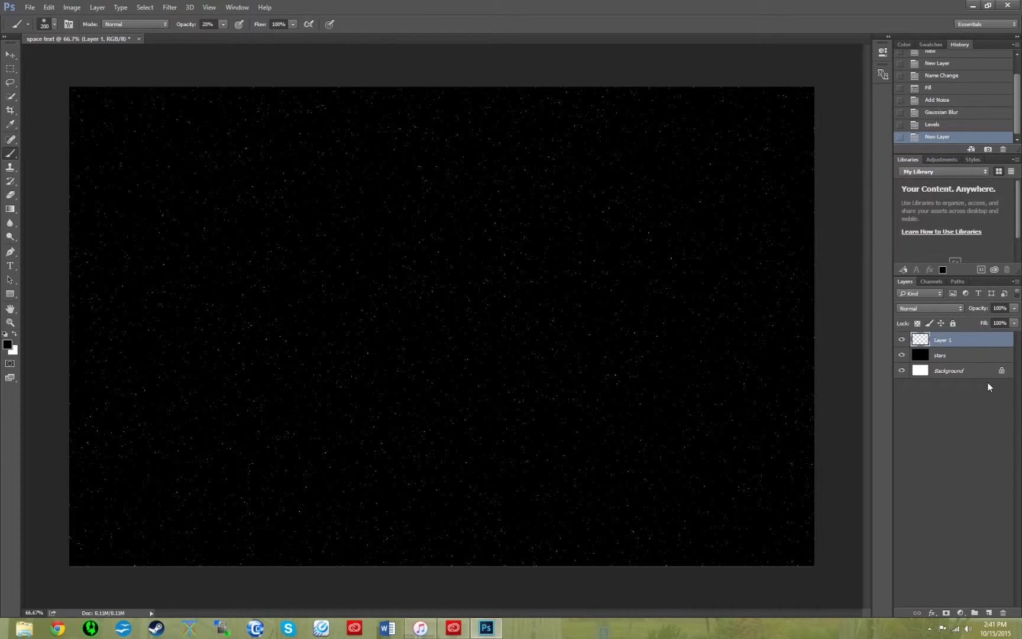
{"action": "double_click", "coordinate": [945, 342]}
{"action": "type", "text": "lens flare"}
{"action": "key", "text": "Return"}
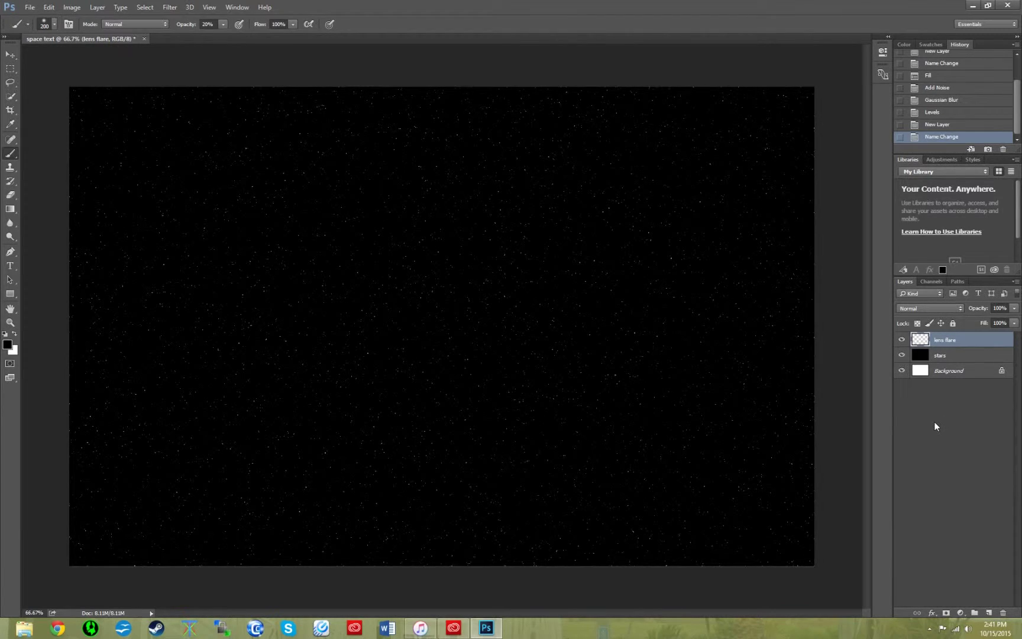
- Fill the lens flare layer with solid black
{"action": "left_click", "coordinate": [49, 7]}
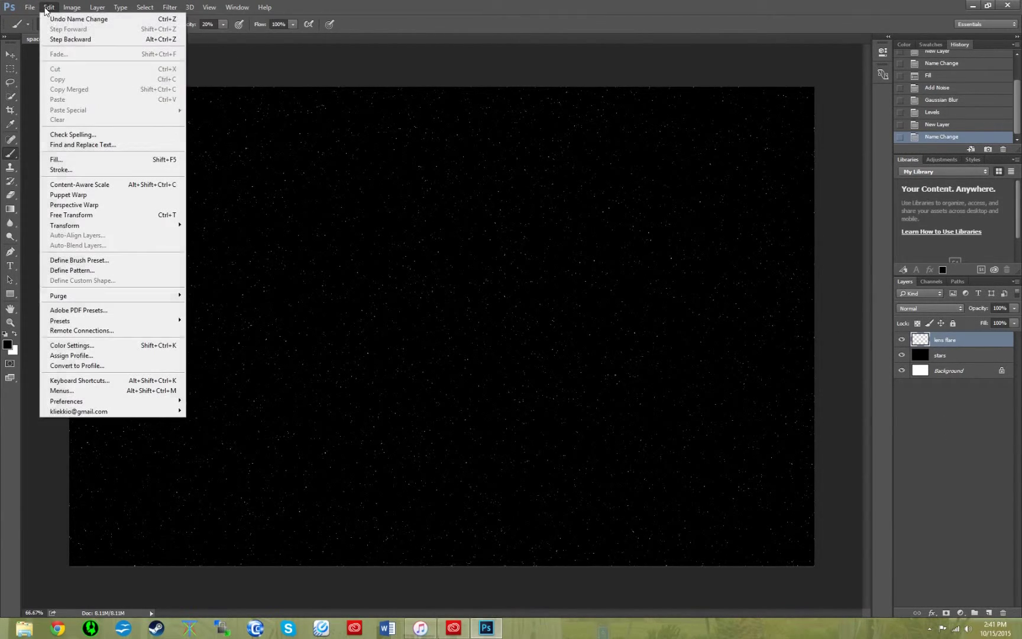
{"action": "left_click", "coordinate": [100, 159]}
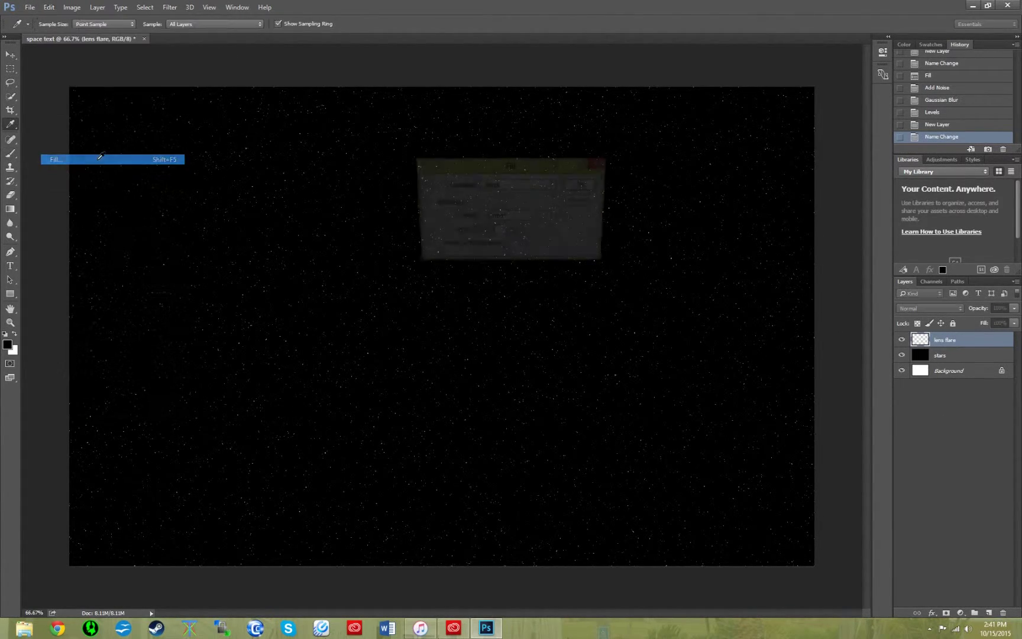
{"action": "left_click", "coordinate": [583, 186]}
{"action": "left_click", "coordinate": [170, 7]}
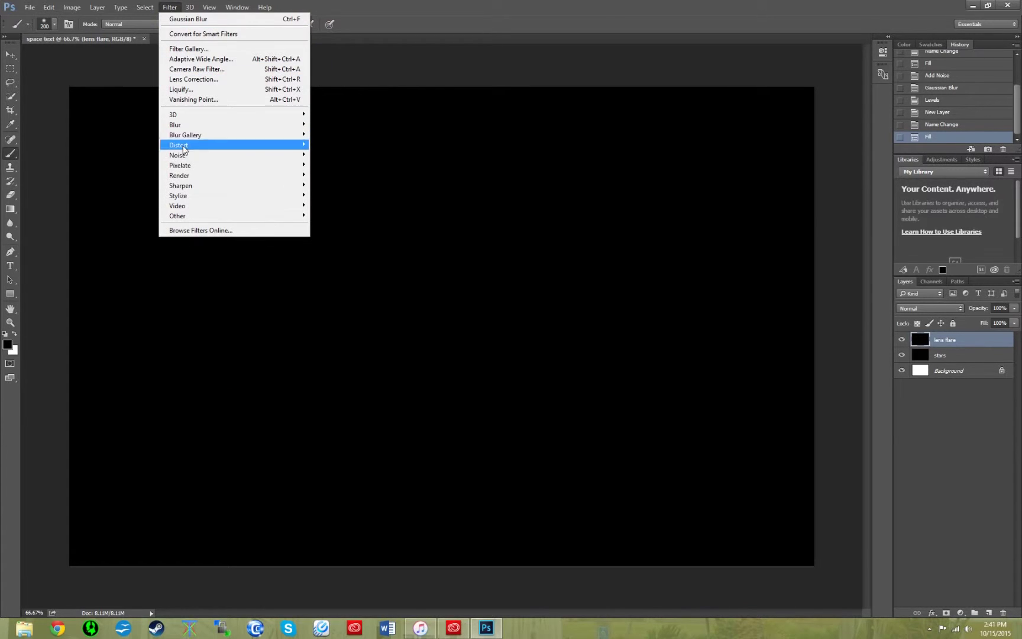
- Render a 105mm Prime lens flare at 131% brightness, centred toward the upper right
{"action": "mouse_move", "coordinate": [236, 177]}
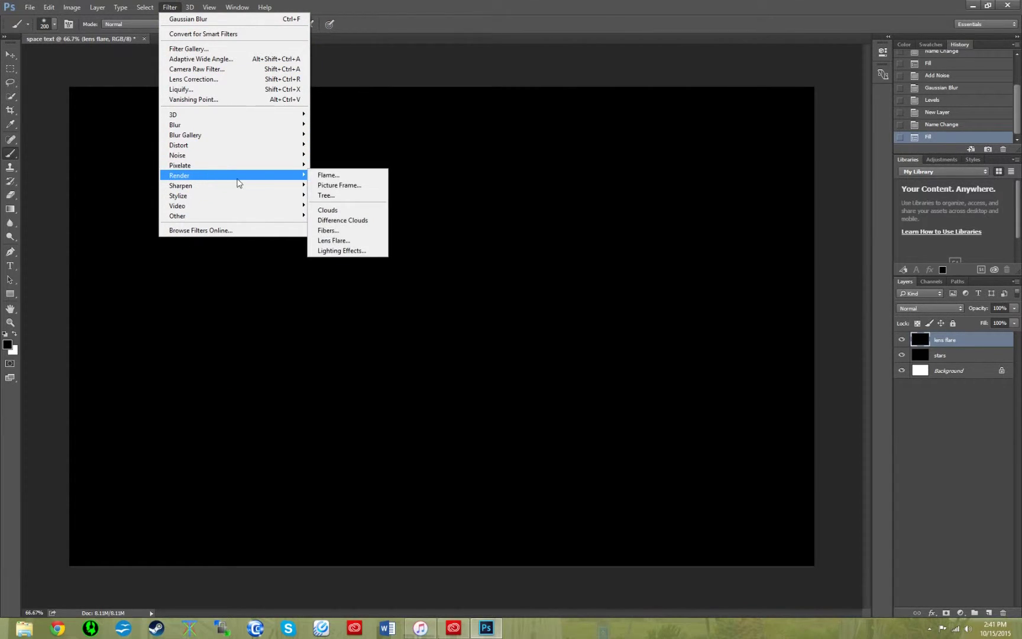
{"action": "left_click", "coordinate": [349, 241]}
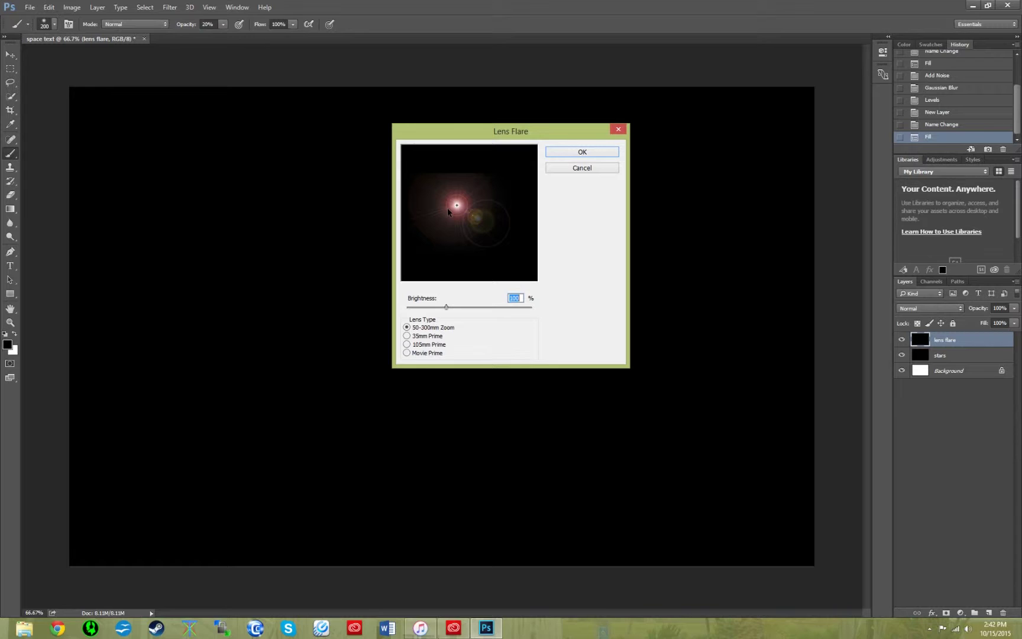
{"action": "left_click_drag", "start_coordinate": [457, 205], "coordinate": [523, 187]}
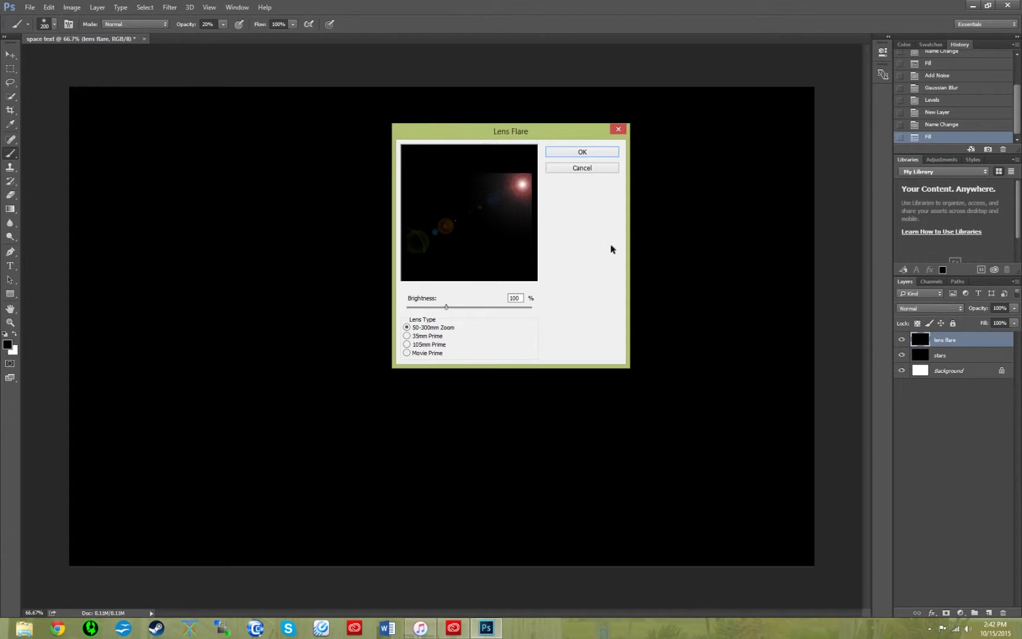
{"action": "double_click", "coordinate": [518, 297]}
{"action": "type", "text": "131"}
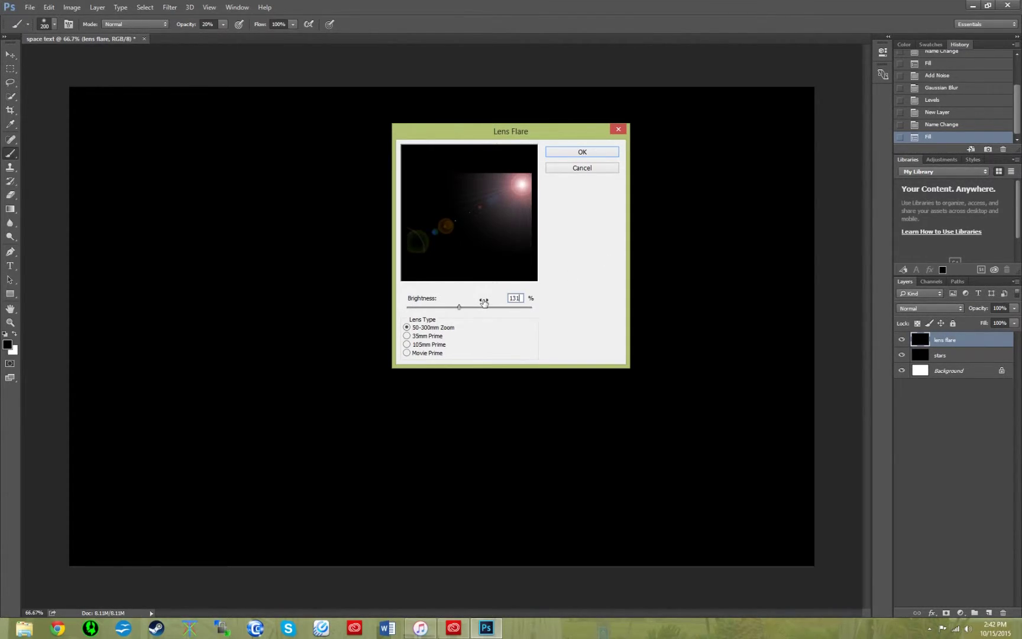
{"action": "left_click", "coordinate": [407, 345]}
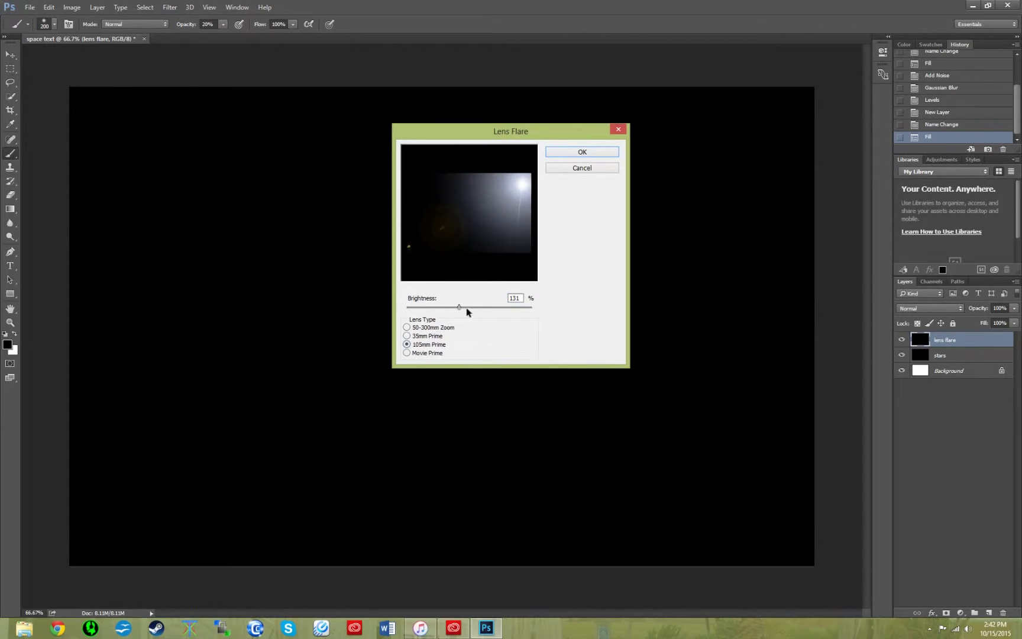
{"action": "left_click", "coordinate": [583, 152]}
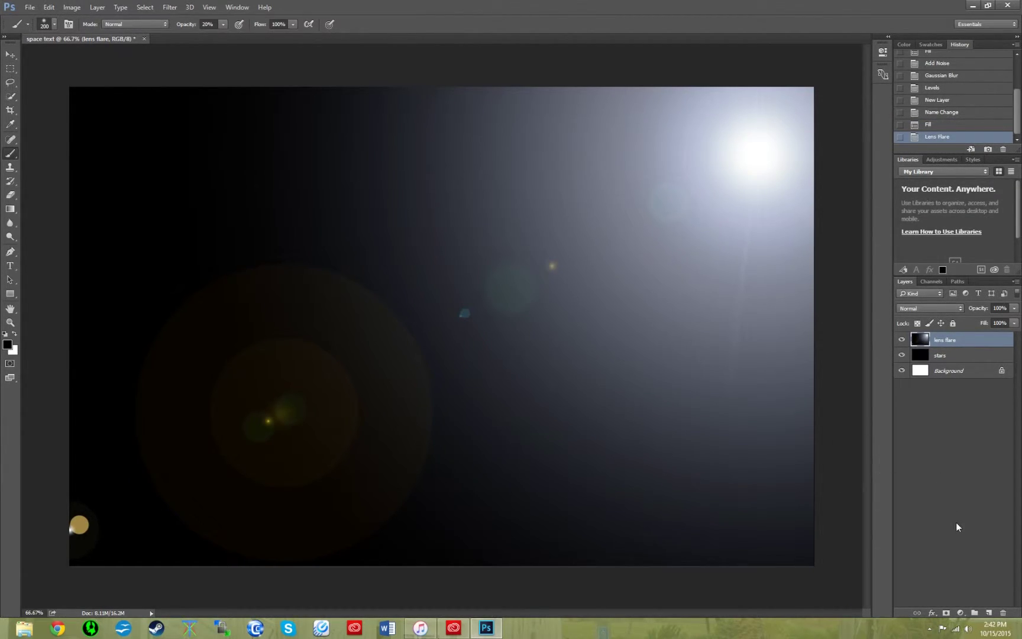
- Add a Hue/Saturation adjustment layer with Hue 50, Saturation 51 and Lightness -5
{"action": "left_click", "coordinate": [961, 614]}
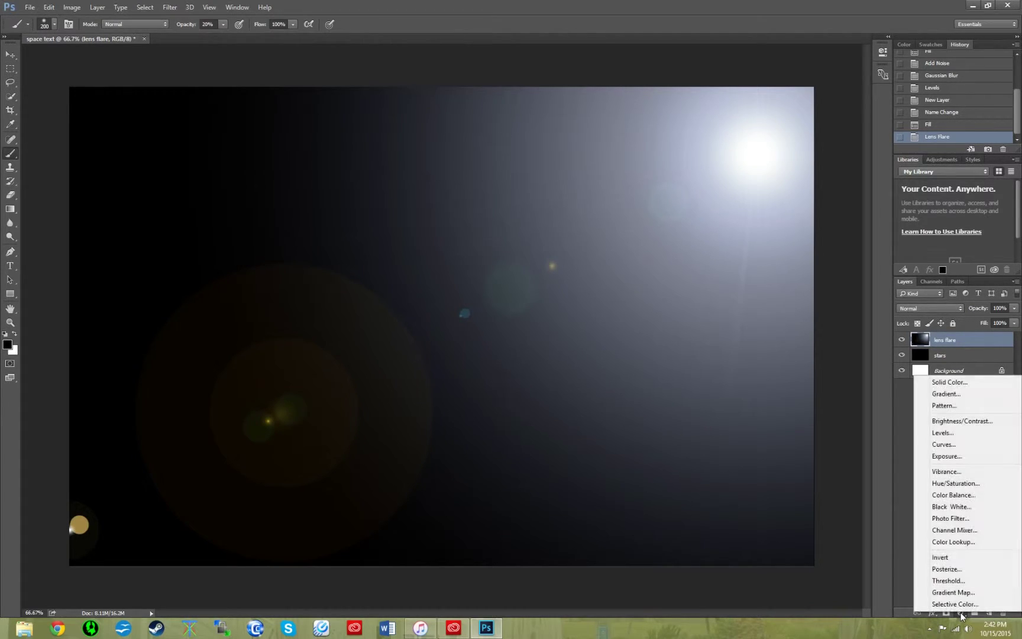
{"action": "left_click", "coordinate": [981, 484]}
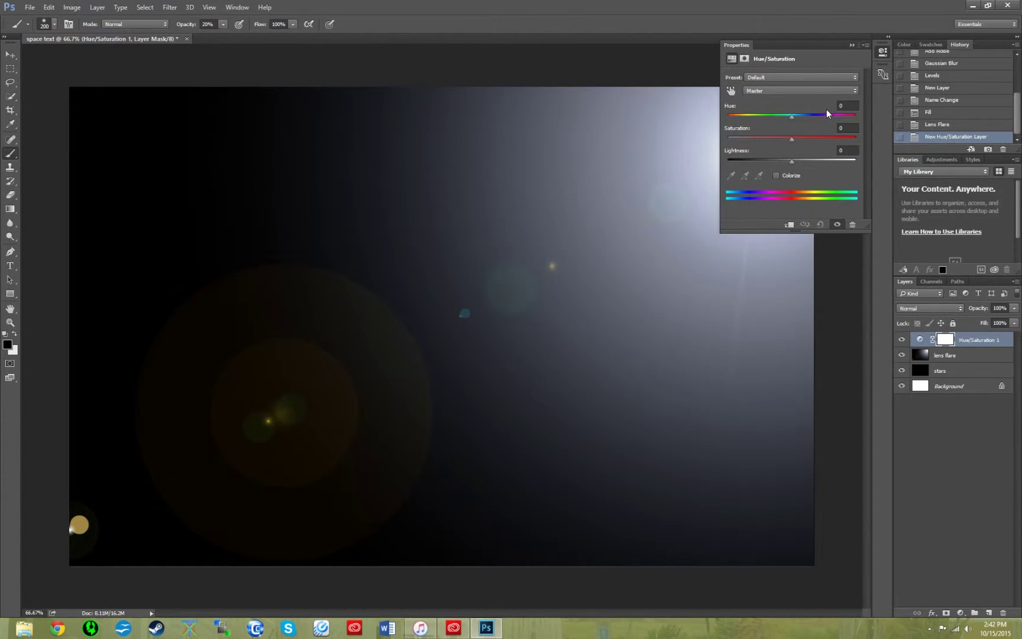
{"action": "type", "text": "50"}
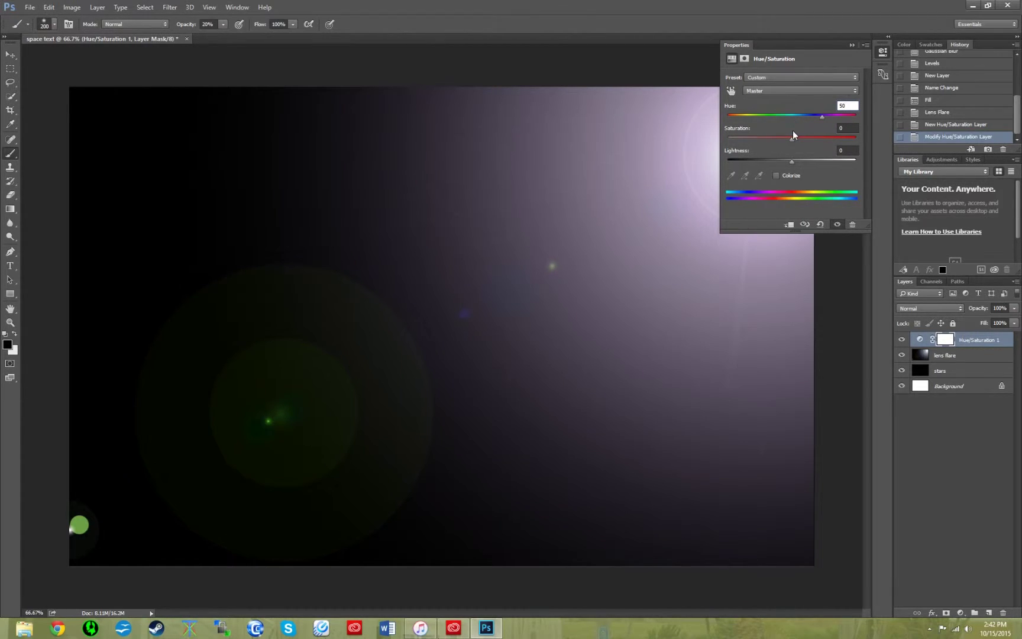
{"action": "key", "text": "Tab"}
{"action": "type", "text": "51"}
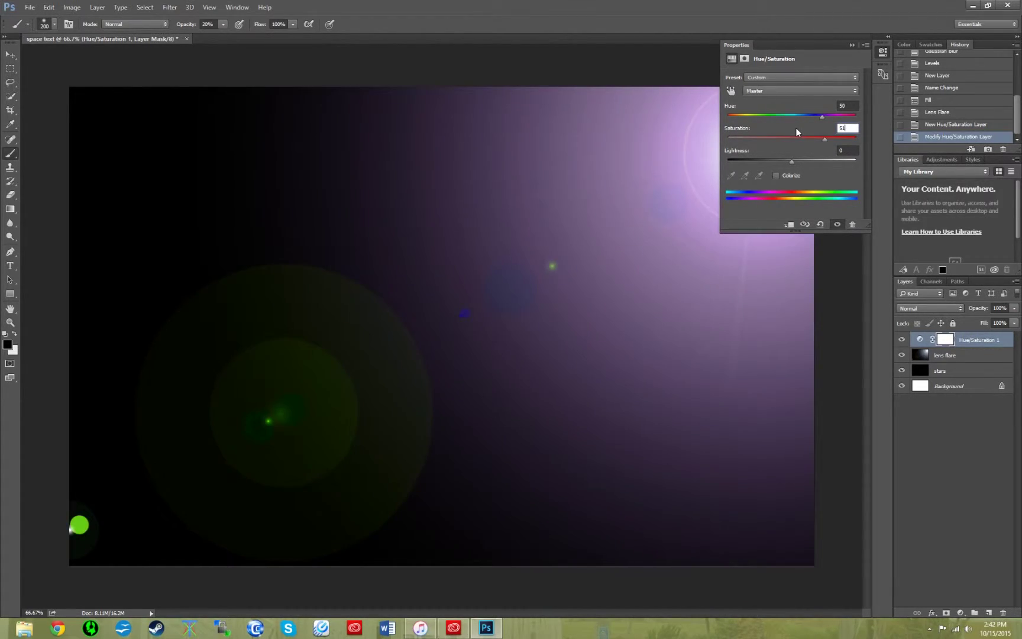
{"action": "key", "text": "Tab"}
{"action": "type", "text": "-5"}
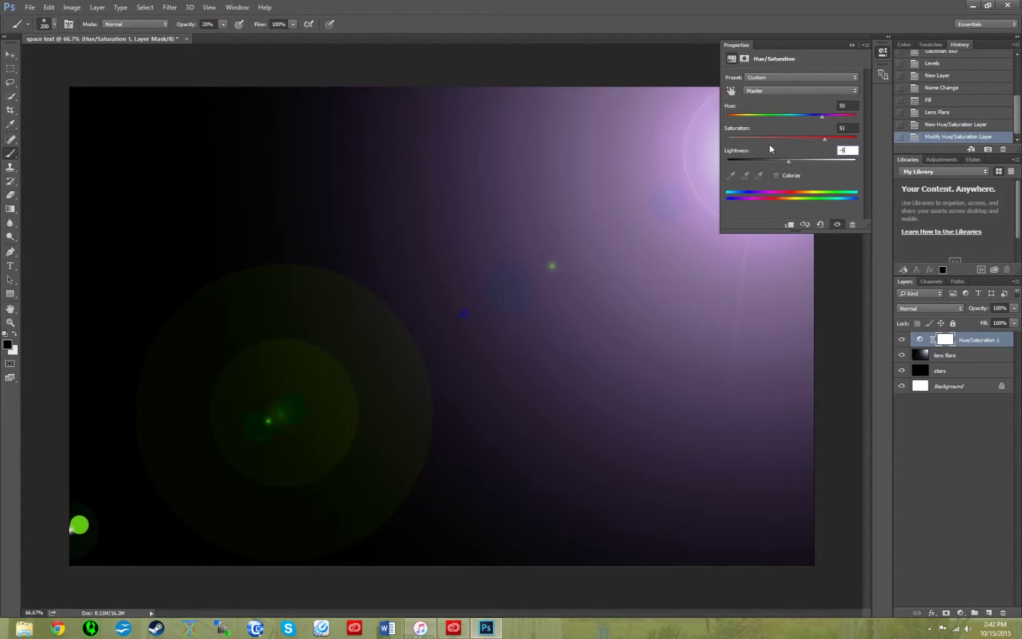
{"action": "left_click", "coordinate": [852, 45]}
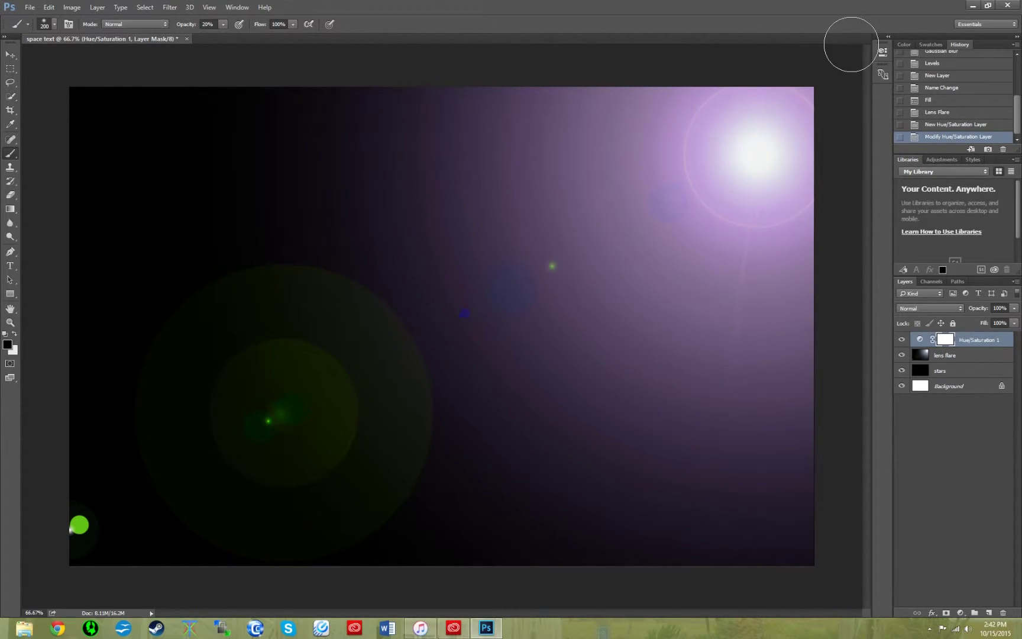
- Set the lens flare layer's blend mode to Screen so the stars show through
{"action": "left_click", "coordinate": [970, 361]}
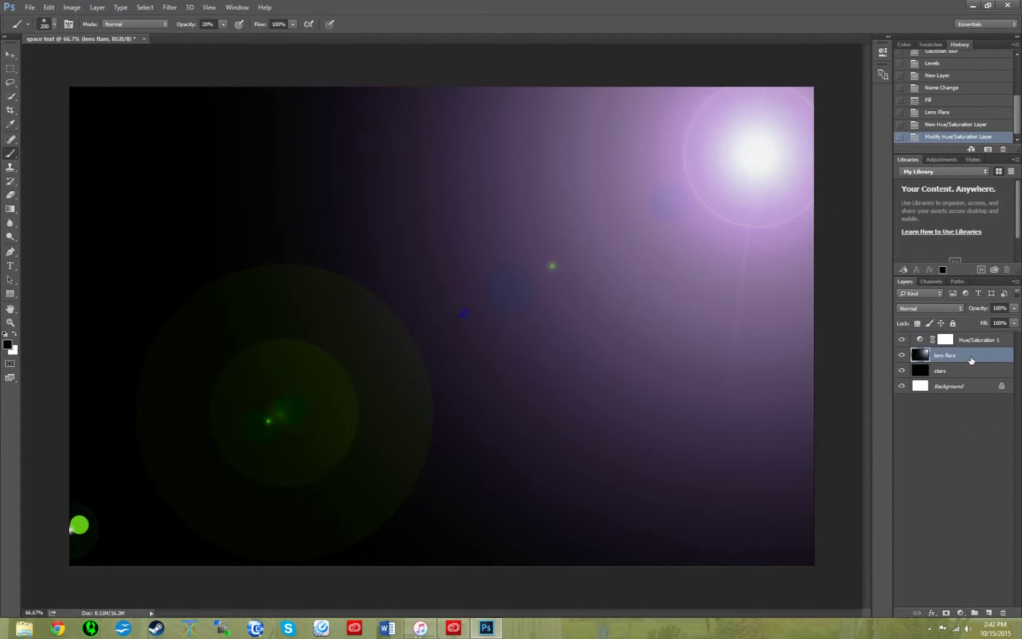
{"action": "left_click", "coordinate": [959, 308]}
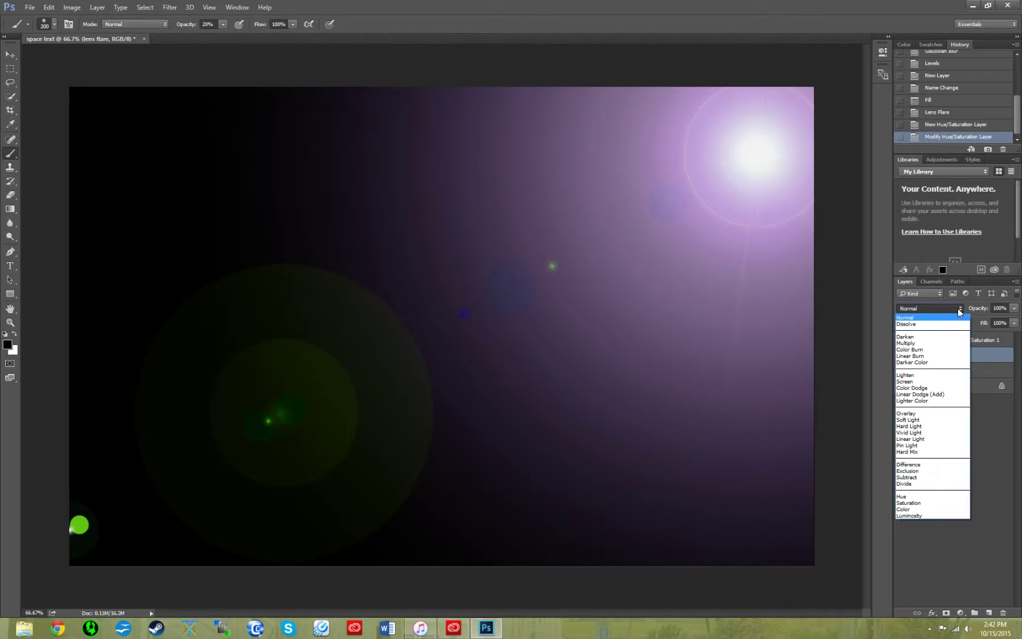
{"action": "left_click", "coordinate": [940, 381]}
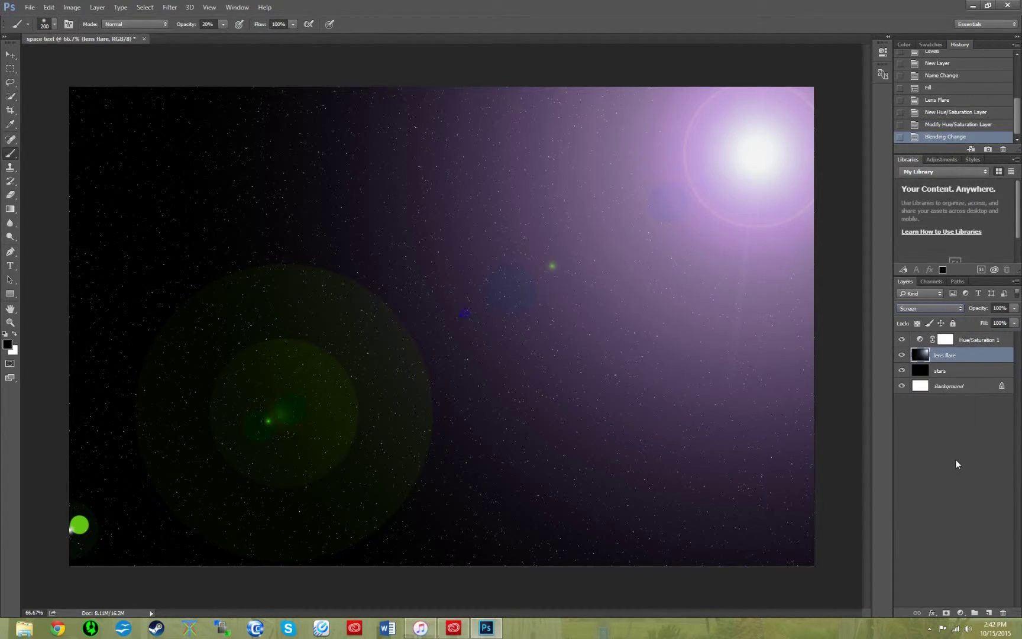
{"action": "left_click", "coordinate": [957, 456]}
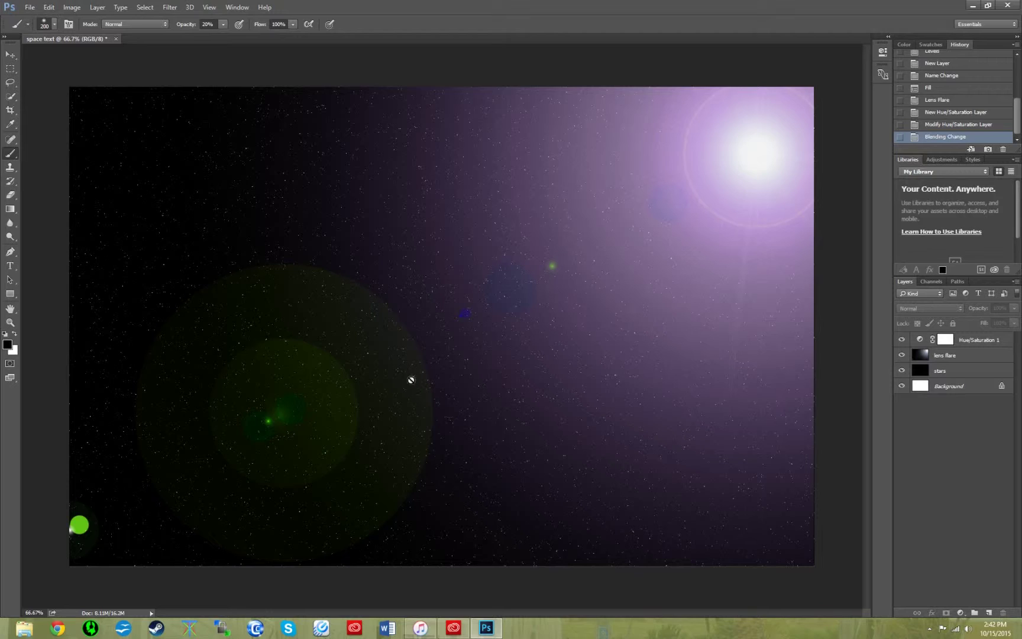
{"action": "key", "text": "t"}
{"action": "key", "text": "alt+t"}
- Set the Type tool's text colour to light cyan c0f4ff
{"action": "key", "text": "Escape"}
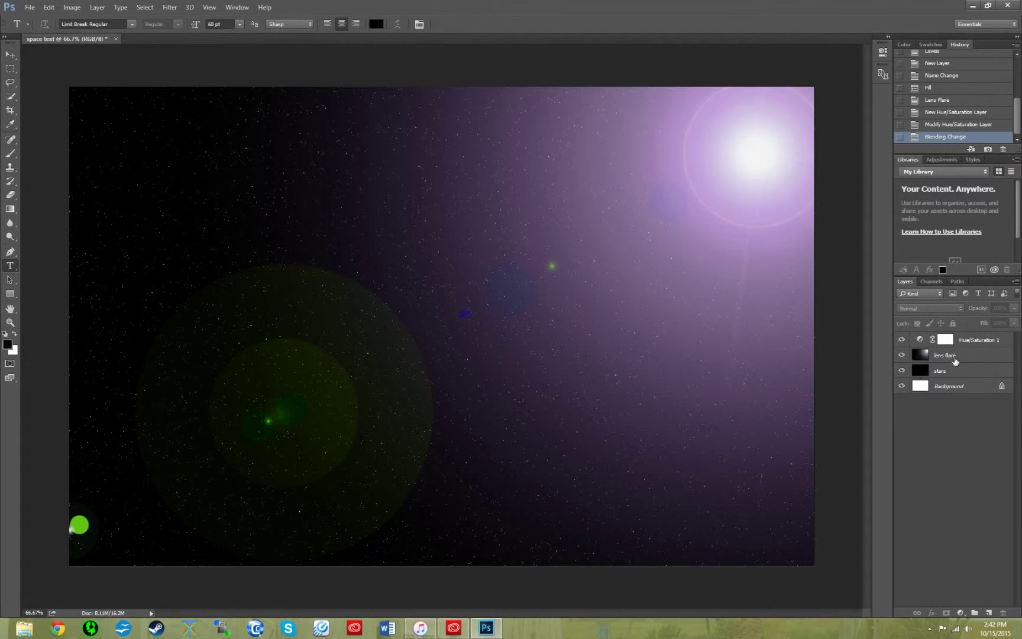
{"action": "left_click", "coordinate": [954, 355]}
{"action": "key", "text": "alt+t"}
{"action": "key", "text": "Escape"}
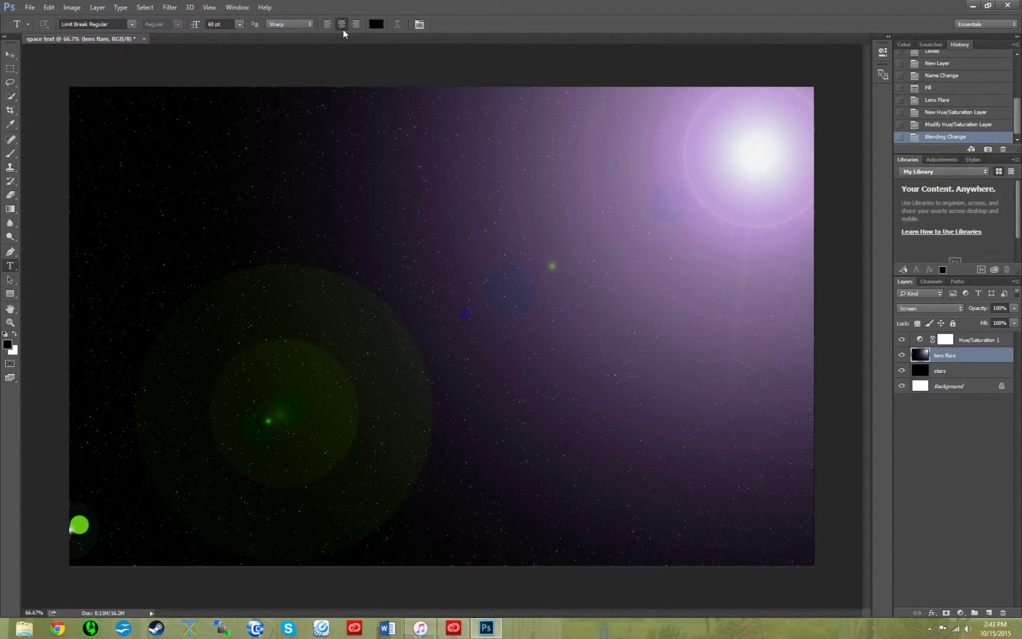
{"action": "left_click", "coordinate": [377, 24]}
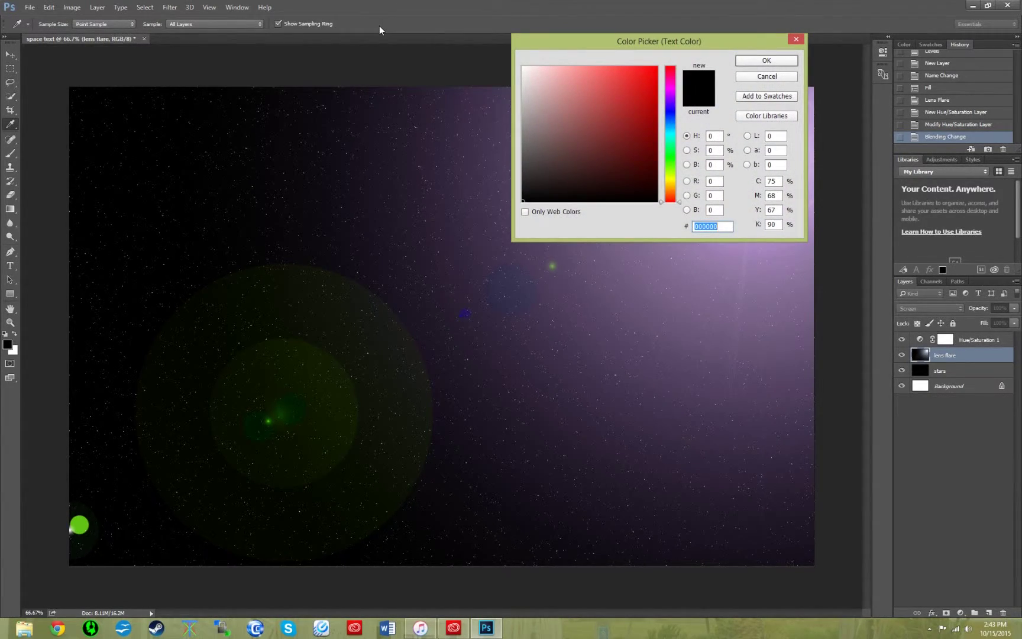
{"action": "type", "text": "c"}
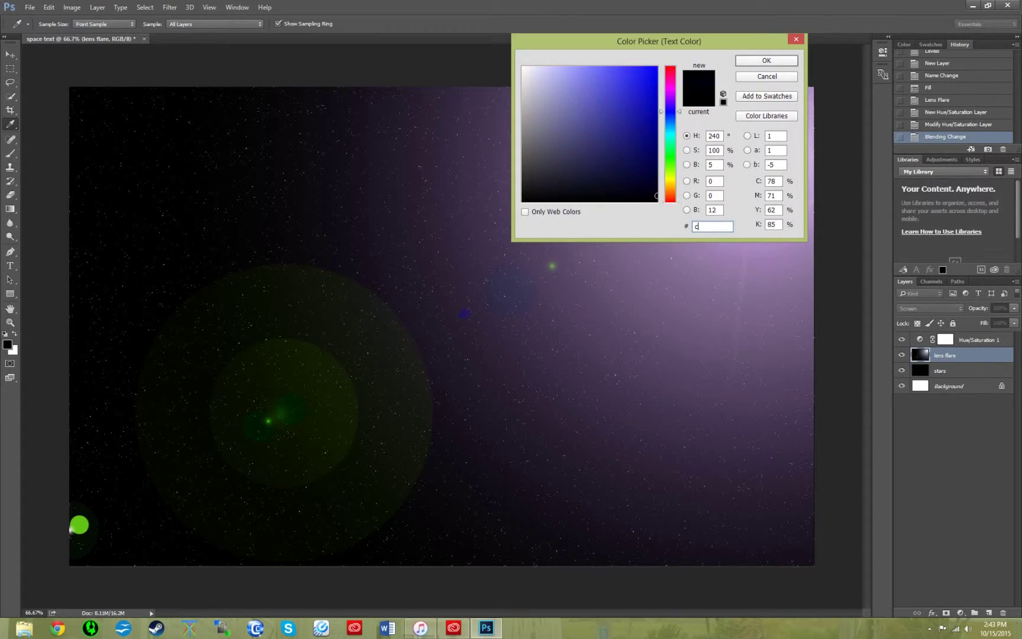
{"action": "type", "text": "0f"}
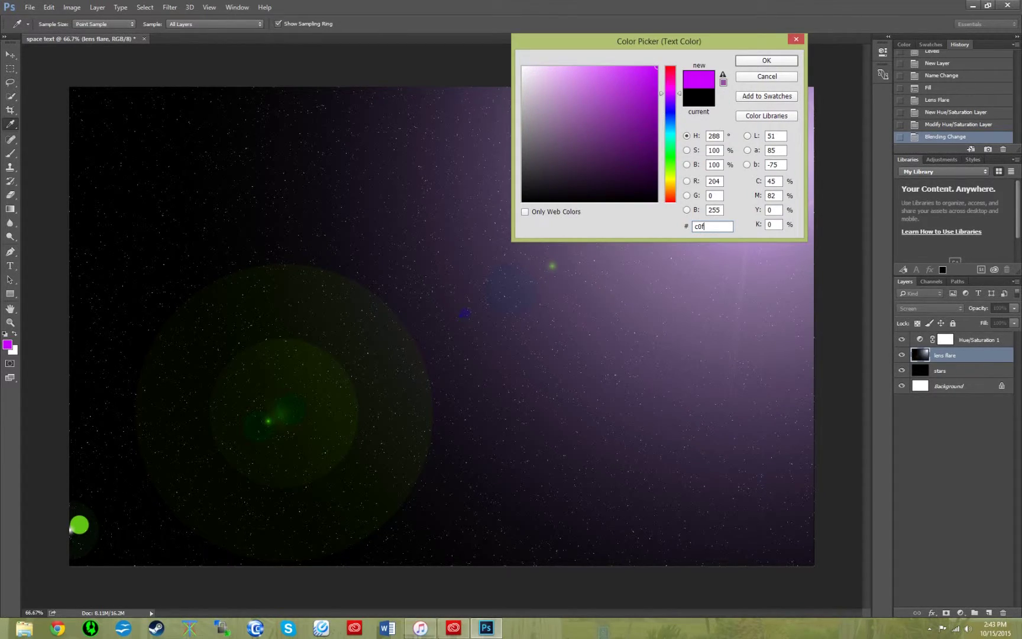
{"action": "type", "text": "4ff"}
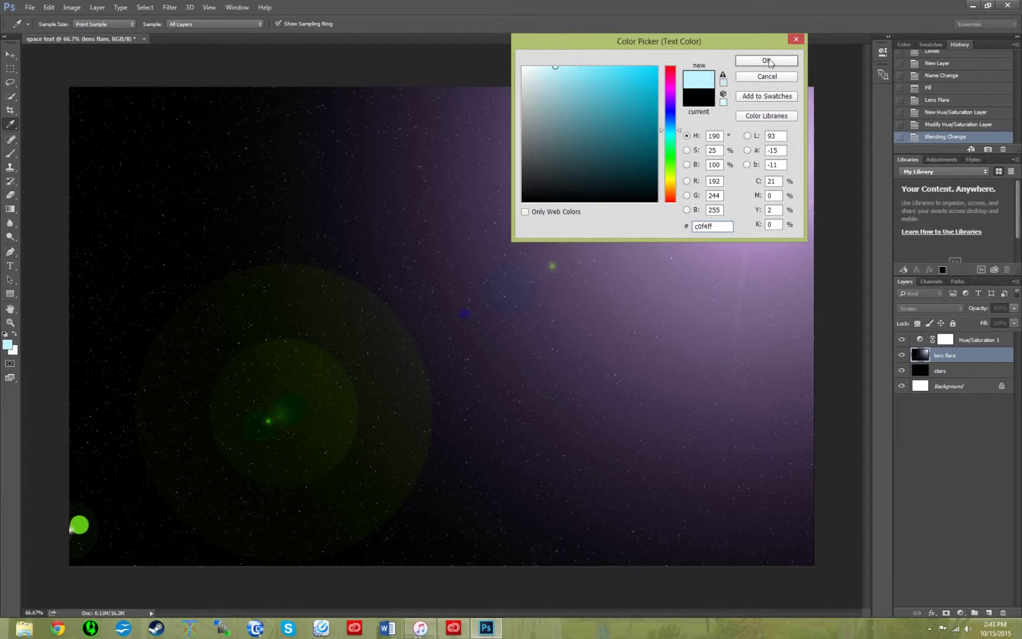
{"action": "left_click", "coordinate": [768, 61]}
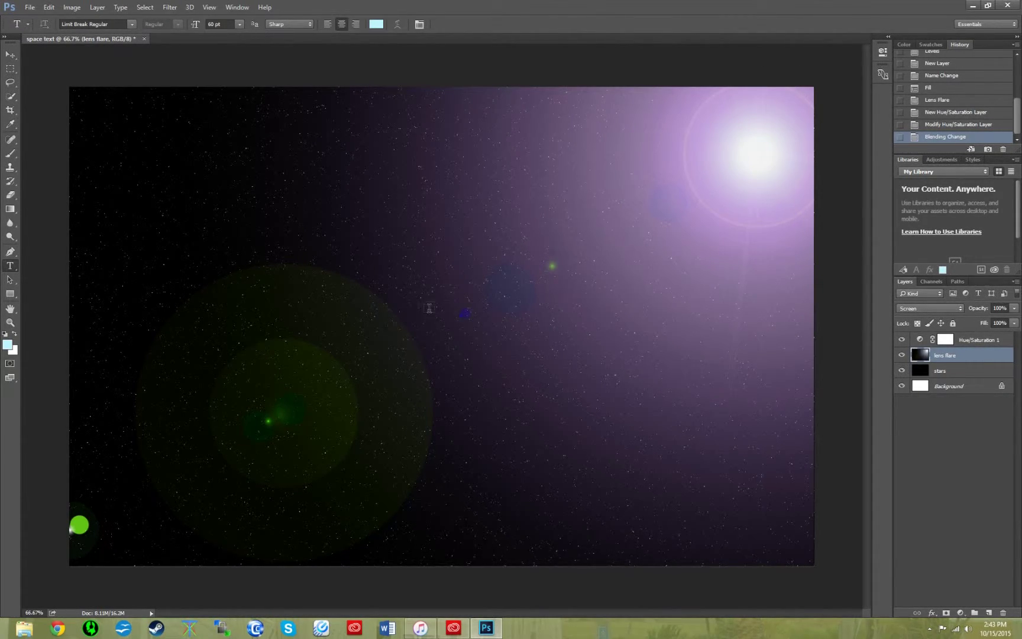
- Type the person's full name as three lines of text near the canvas centre
{"action": "left_click", "coordinate": [440, 307]}
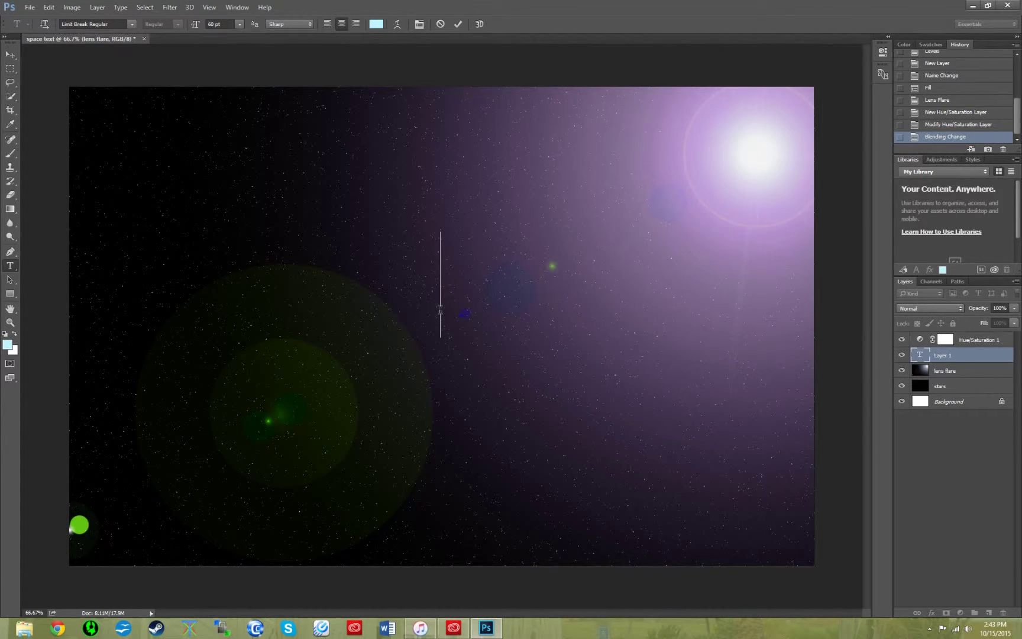
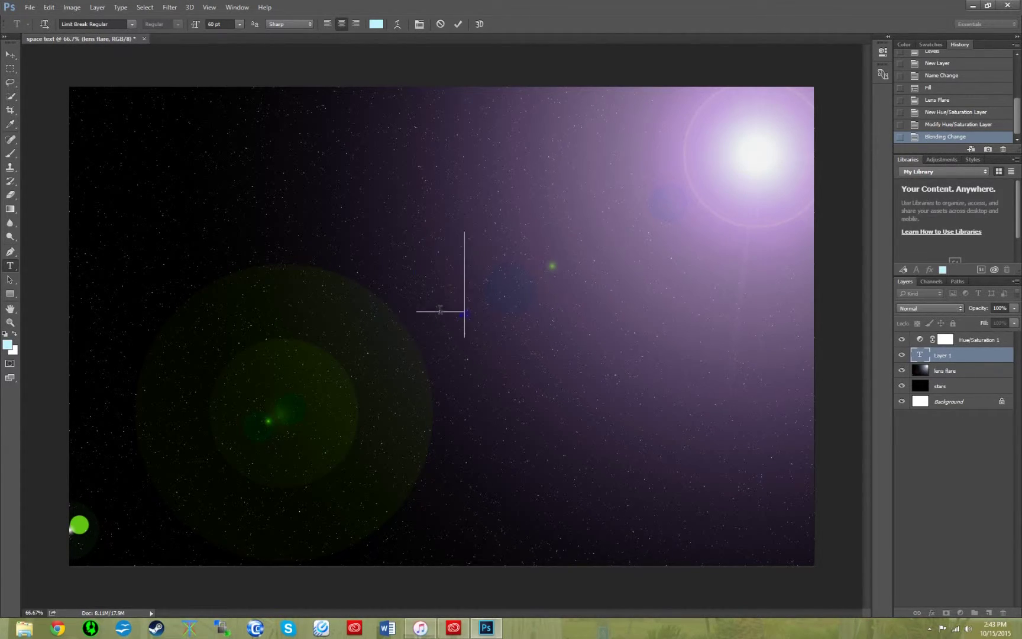
{"action": "key", "text": "Return"}
{"action": "key", "text": "Return"}
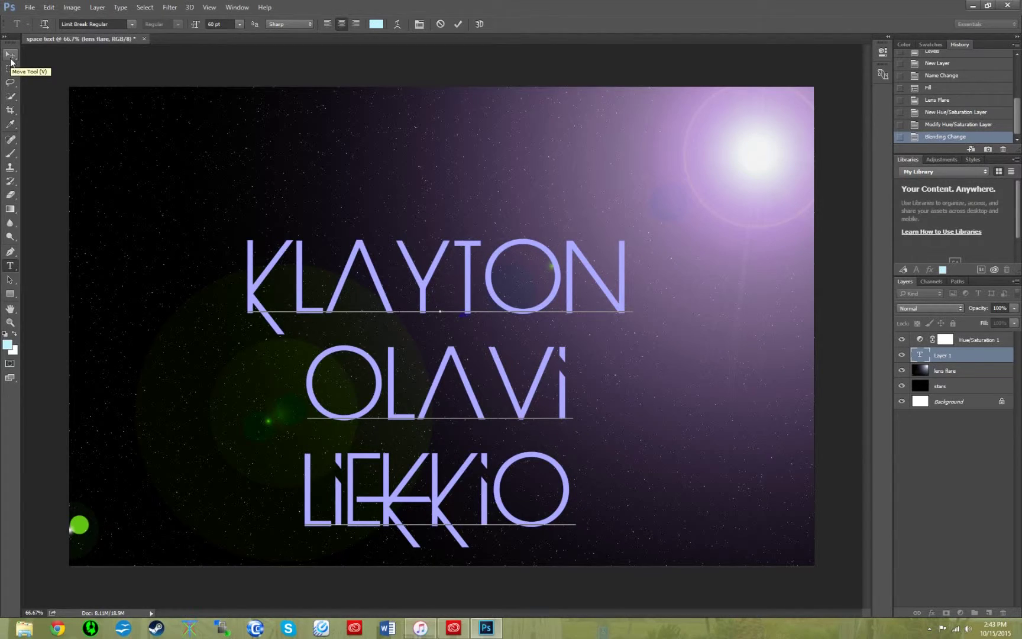
{"action": "left_click", "coordinate": [10, 54]}
- Drag the name text into the centre of the canvas
{"action": "left_click_drag", "start_coordinate": [429, 275], "coordinate": [445, 209]}
{"action": "left_click", "coordinate": [210, 8]}
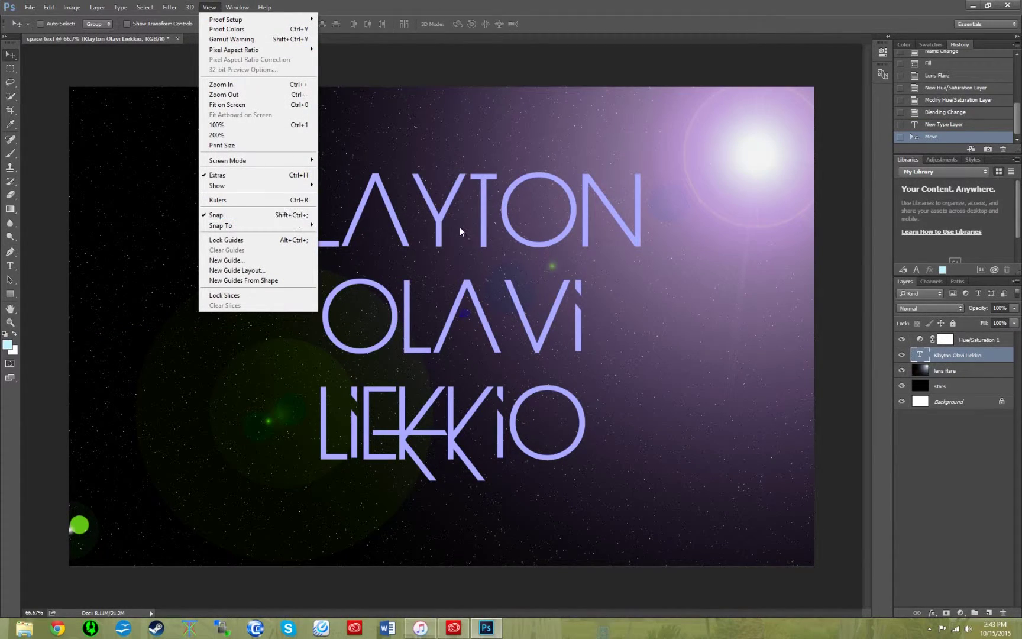
{"action": "left_click", "coordinate": [440, 220]}
{"action": "mouse_move", "coordinate": [441, 220]}
{"action": "left_mouse_down"}
{"action": "mouse_move", "coordinate": [457, 220]}
{"action": "mouse_move", "coordinate": [427, 220]}
{"action": "left_mouse_up"}
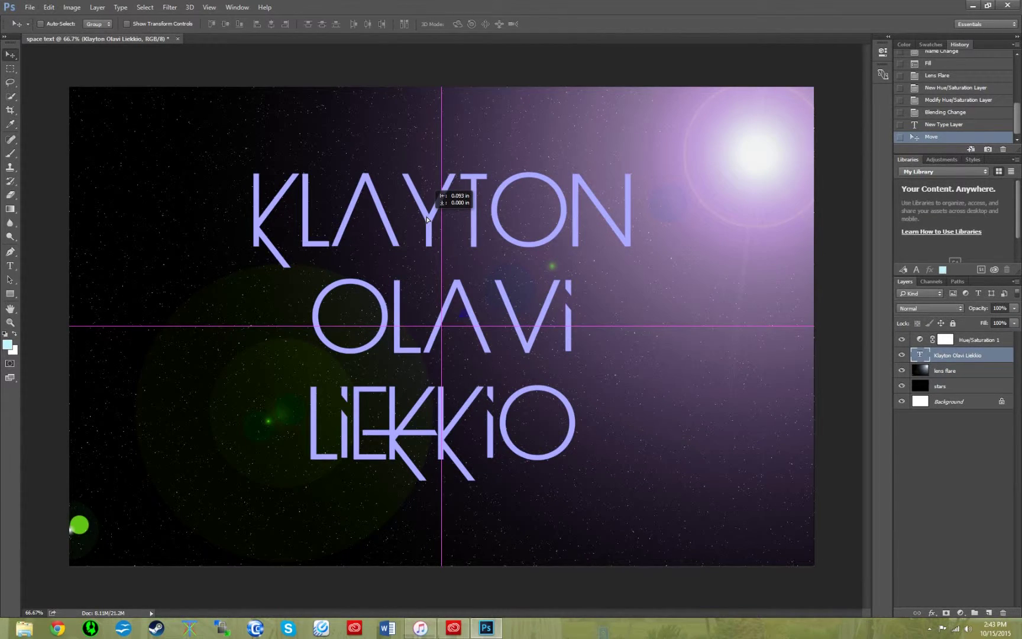
{"action": "left_click_drag", "start_coordinate": [427, 220], "coordinate": [427, 220]}
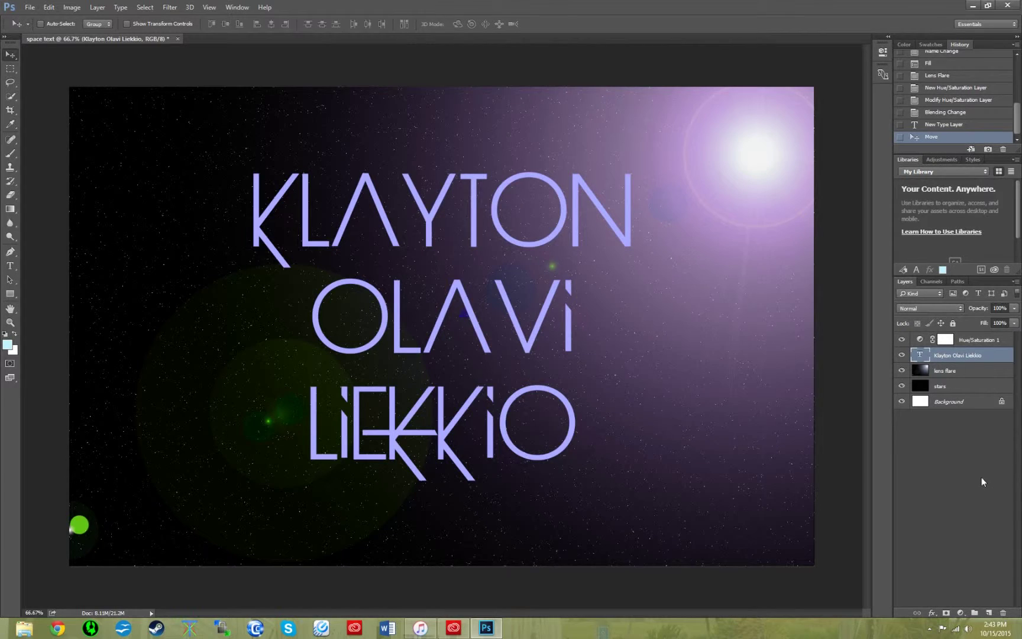
- Open the name text's Layer Style and enable Bevel & Emboss
{"action": "double_click", "coordinate": [999, 360]}
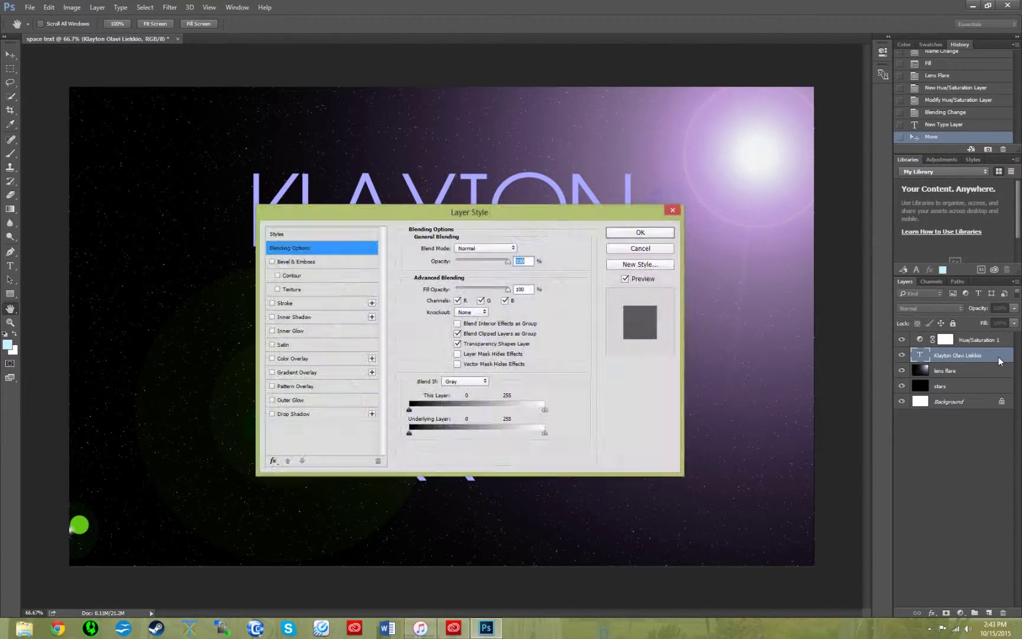
{"action": "left_click_drag", "start_coordinate": [468, 208], "coordinate": [598, 91]}
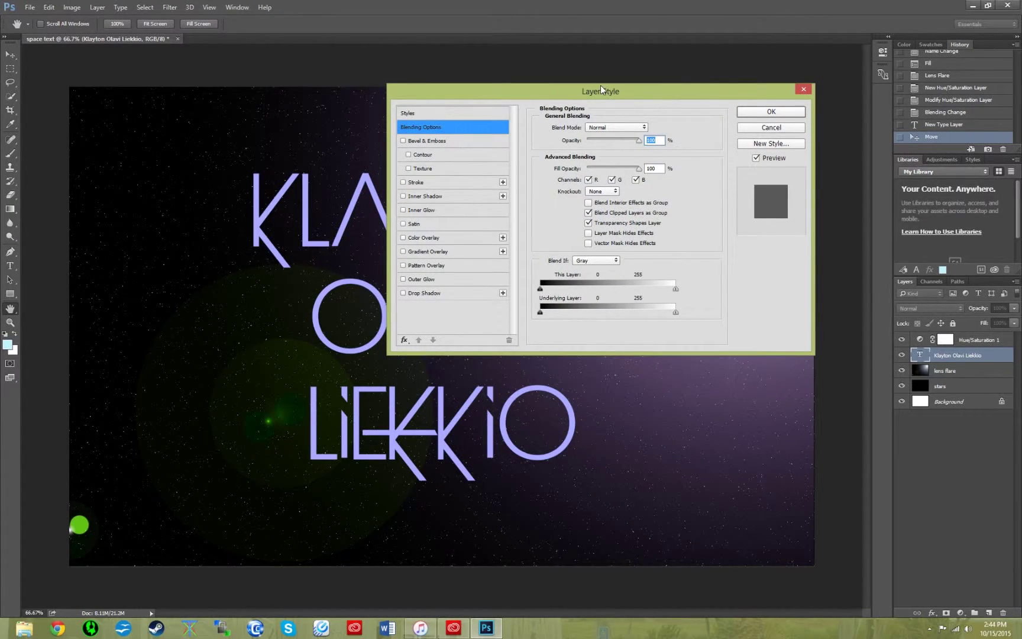
{"action": "left_click", "coordinate": [429, 141]}
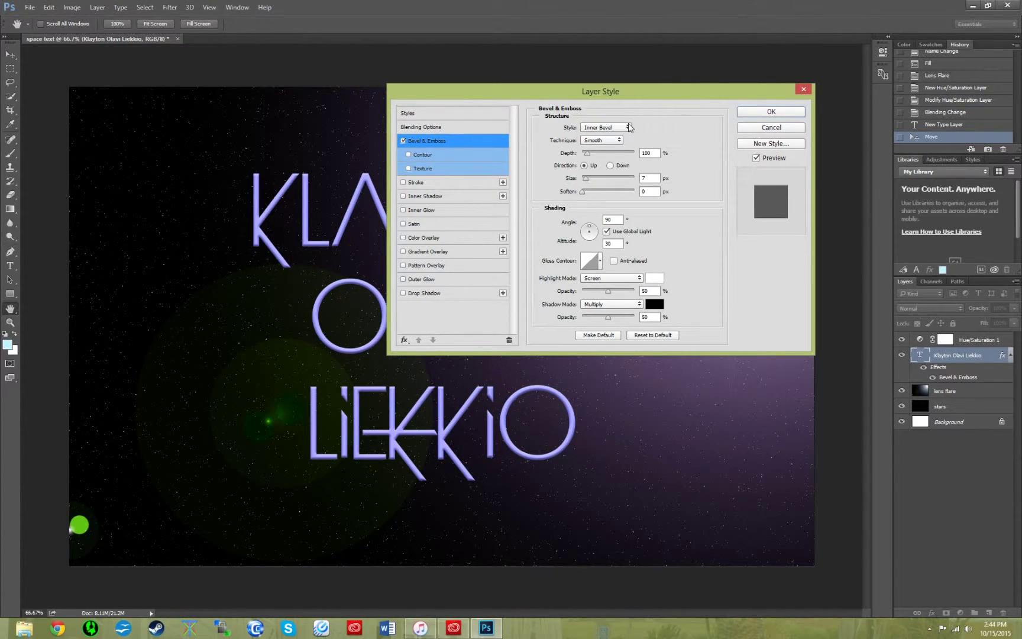
- Set the bevel to depth 1000%, size and soften 5 px, angle 95°, altitude 26°
{"action": "left_click", "coordinate": [656, 154]}
{"action": "type", "text": "0"}
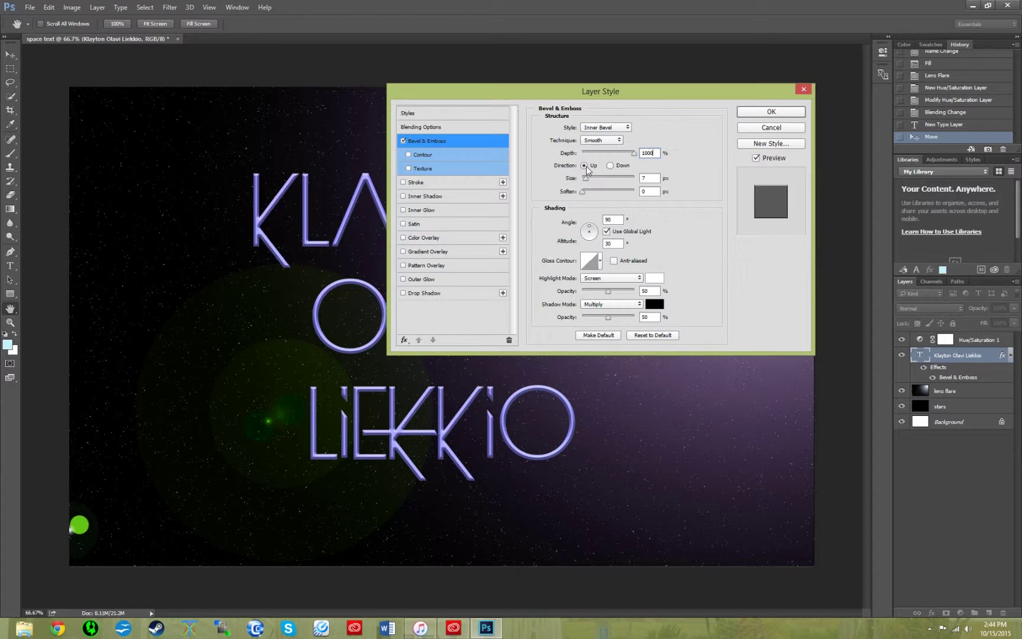
{"action": "left_click", "coordinate": [650, 179]}
{"action": "type", "text": "5"}
{"action": "key", "text": "Tab"}
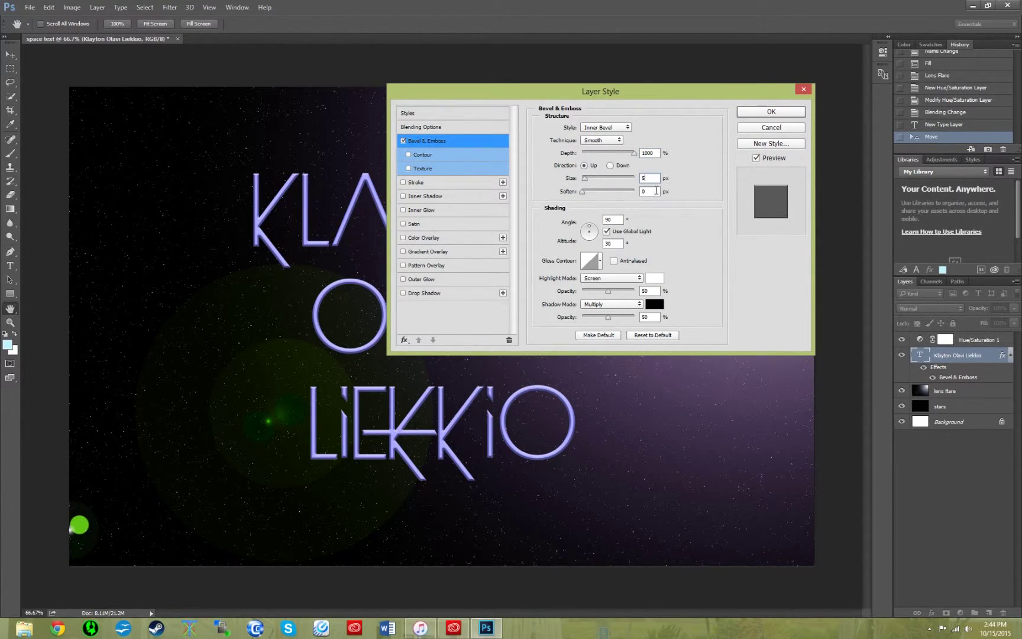
{"action": "type", "text": "5"}
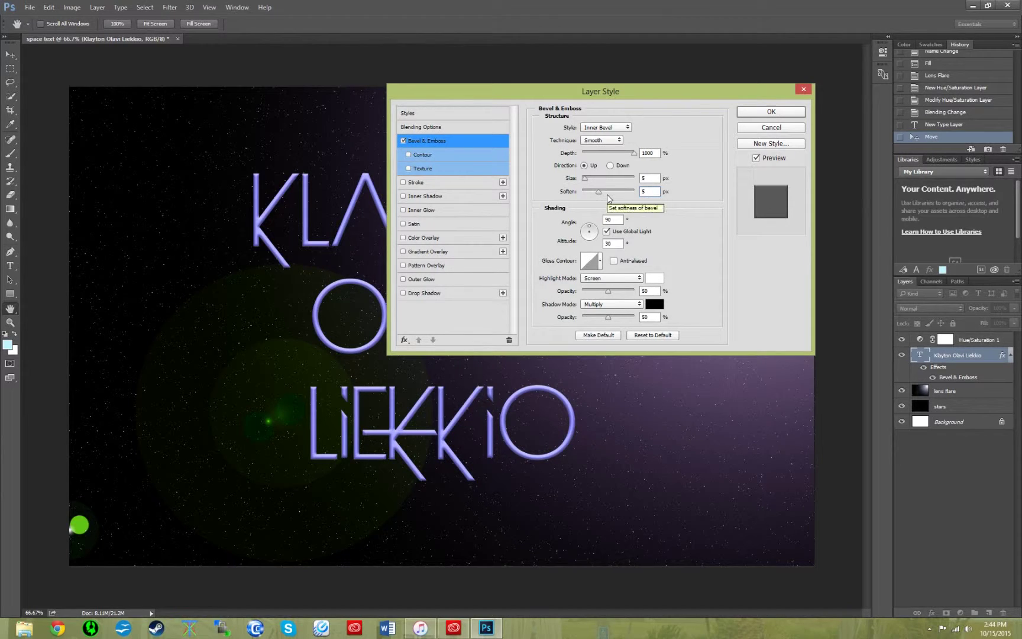
{"action": "key", "text": "Tab"}
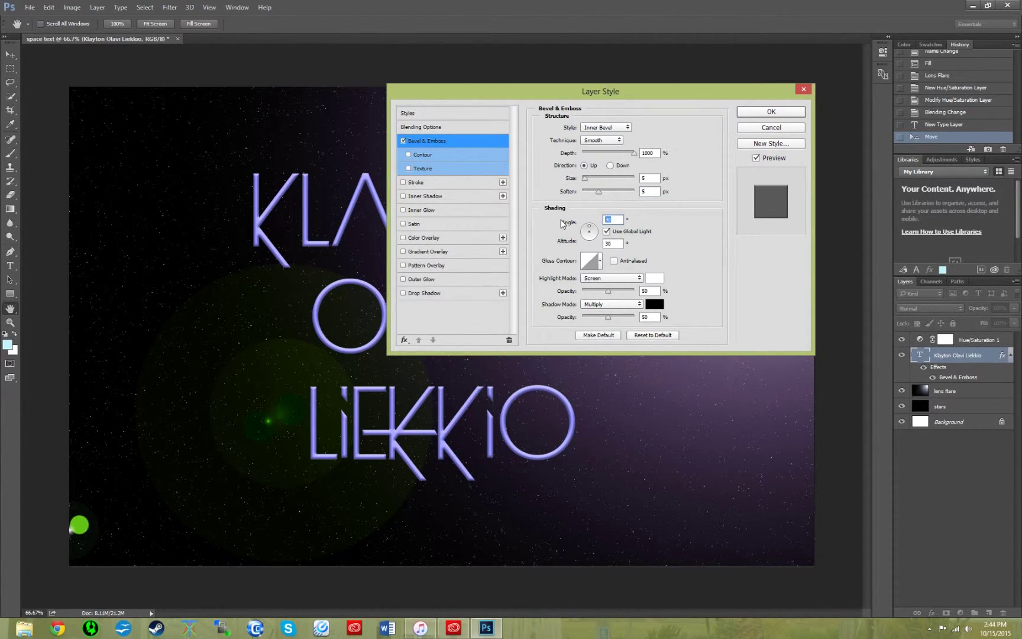
{"action": "type", "text": "95"}
{"action": "double_click", "coordinate": [613, 244]}
{"action": "type", "text": "26"}
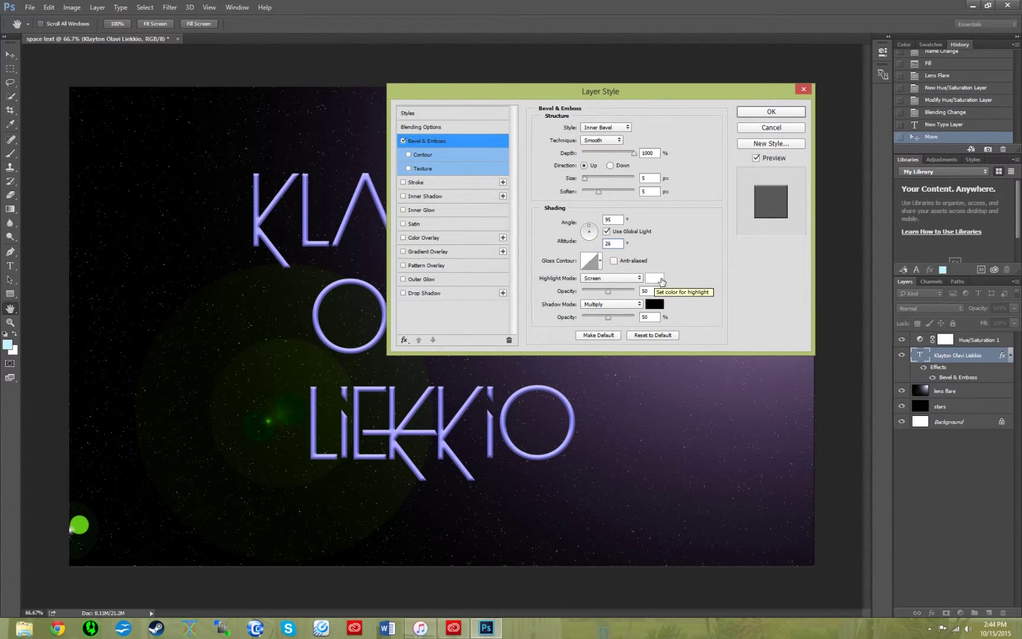
{"action": "left_click", "coordinate": [658, 278]}
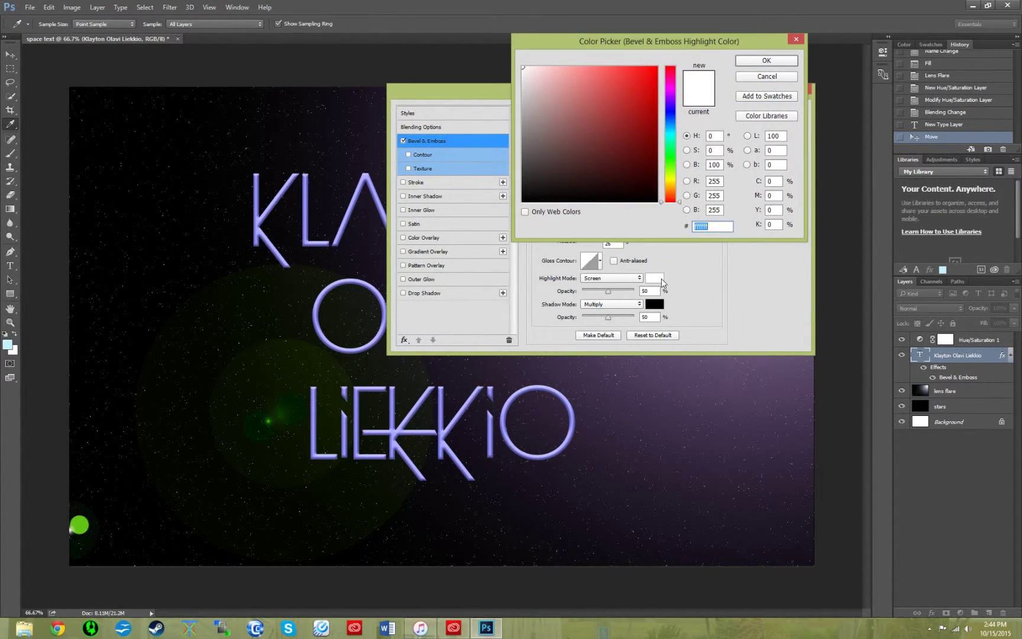
- Make the bevel highlight cyan 40faf8 at 100% opacity
{"action": "type", "text": "40"}
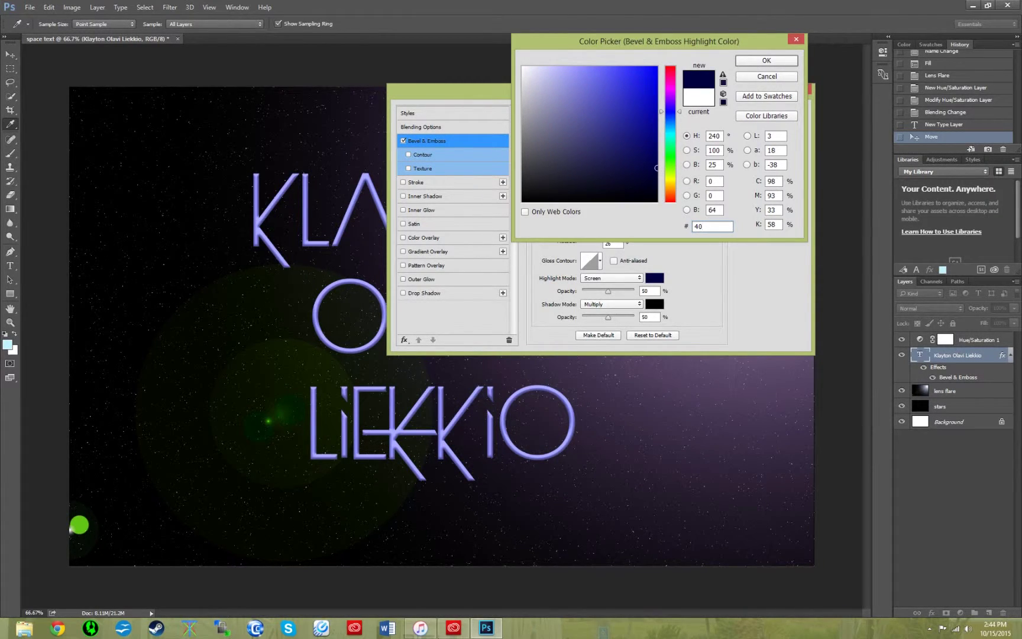
{"action": "type", "text": "faf"}
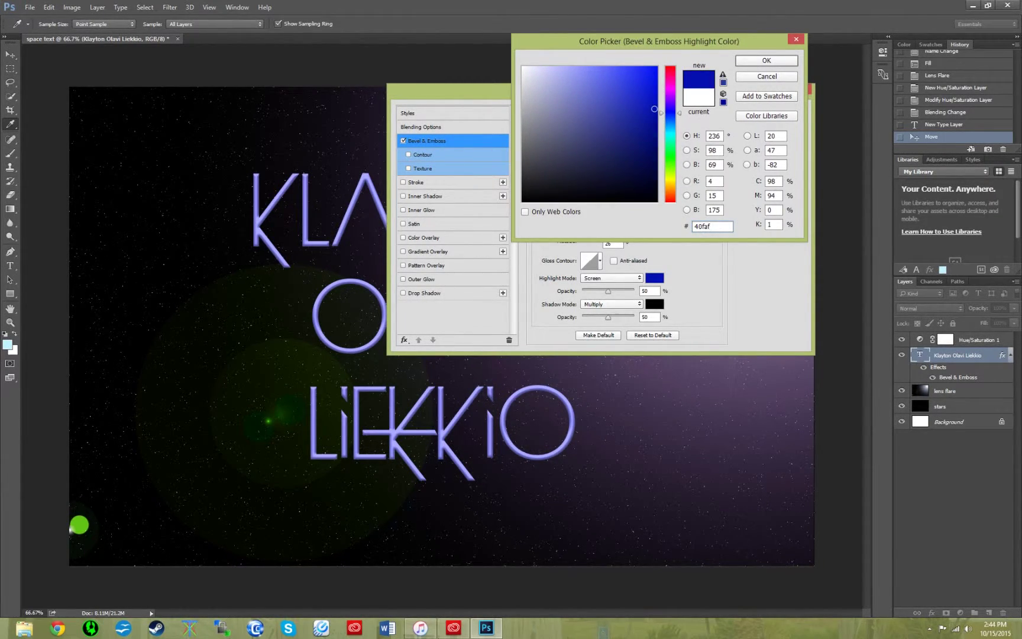
{"action": "type", "text": "8"}
{"action": "left_click", "coordinate": [765, 62]}
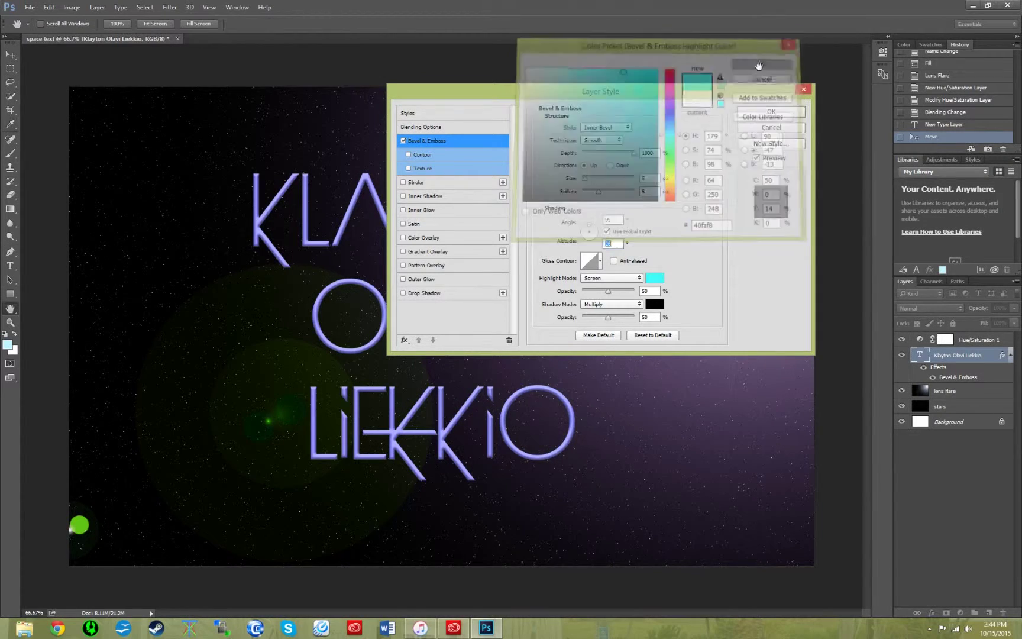
{"action": "left_click_drag", "start_coordinate": [608, 291], "coordinate": [641, 291]}
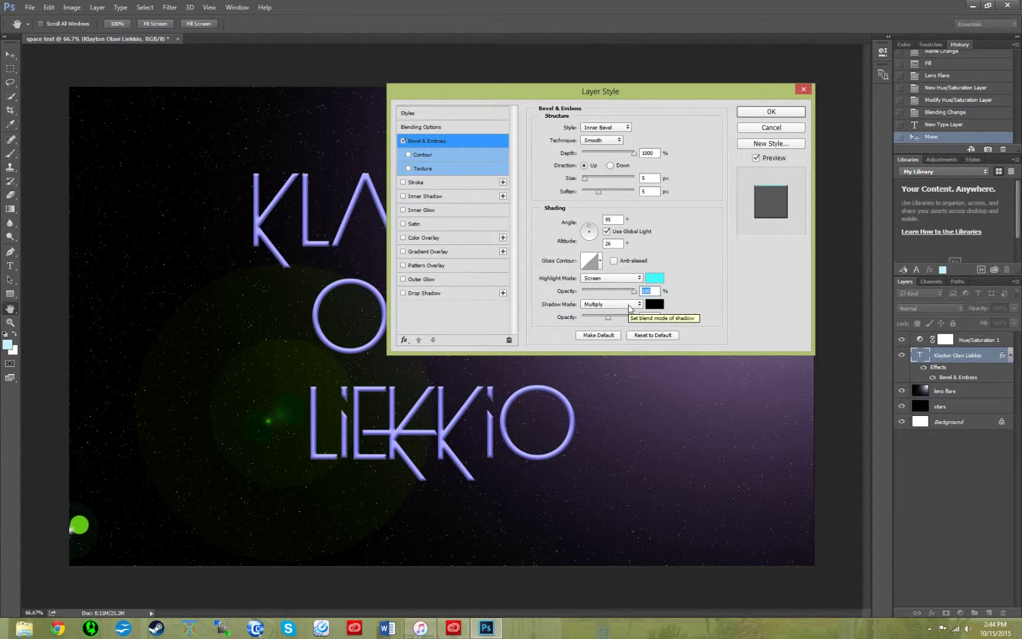
- Make the bevel shadow 00c0f0 with 42% opacity
{"action": "left_click", "coordinate": [660, 308]}
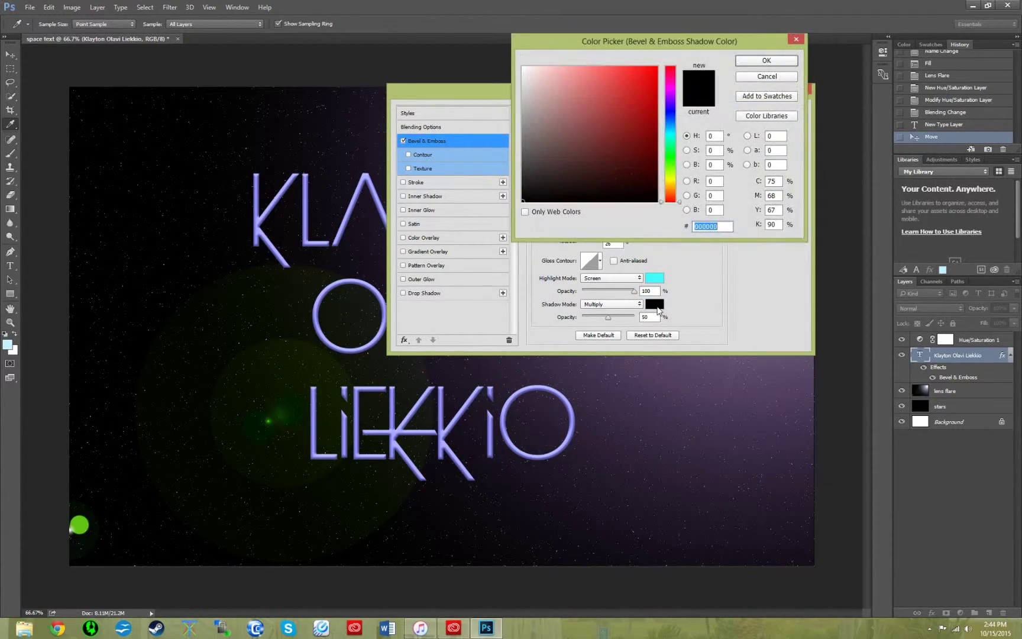
{"action": "type", "text": "00c0"}
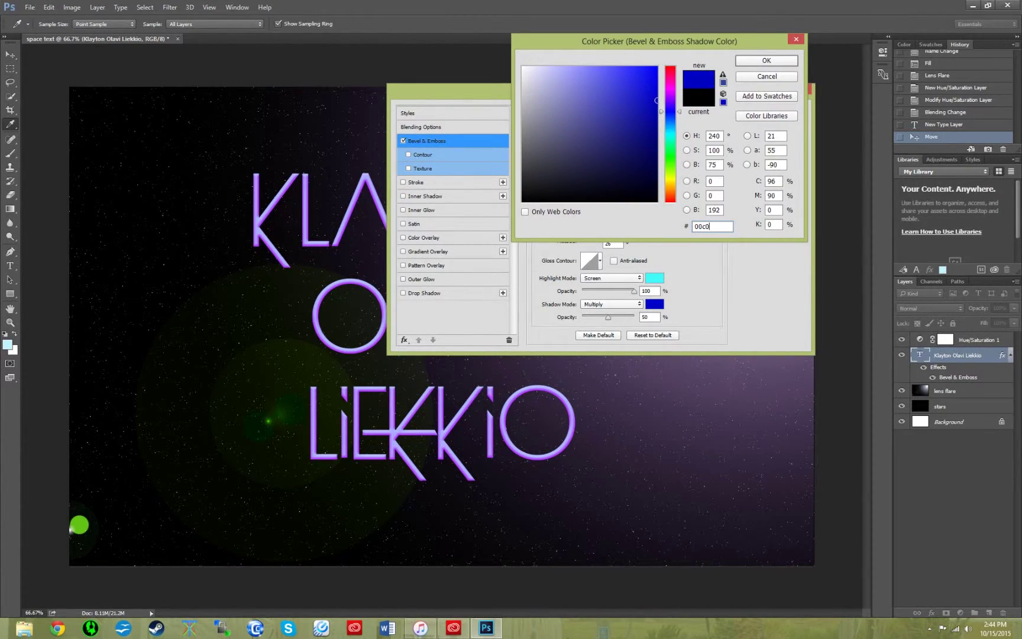
{"action": "type", "text": "f0"}
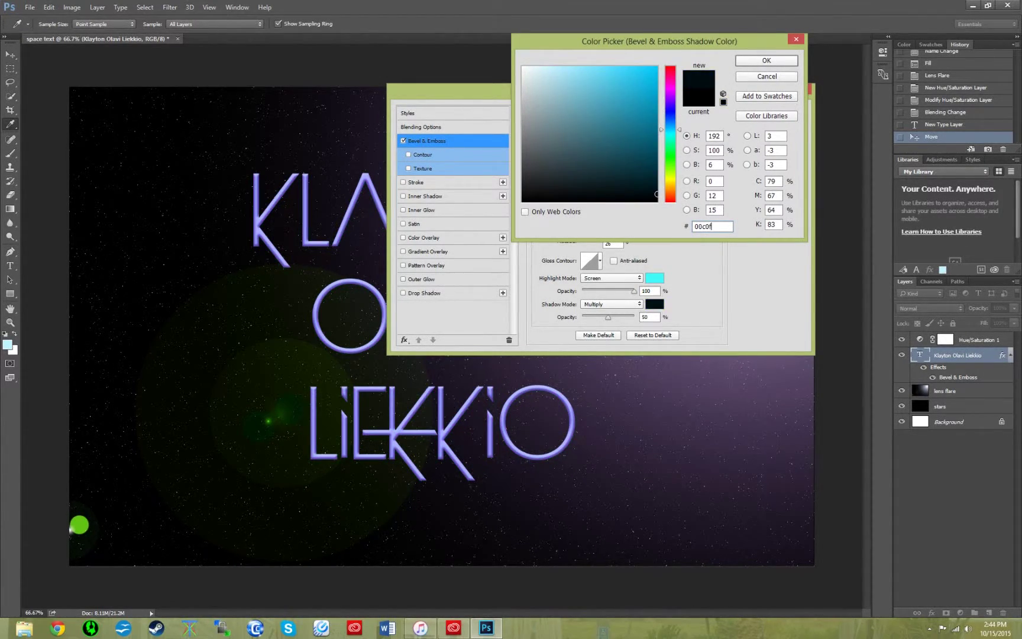
{"action": "left_click", "coordinate": [776, 59]}
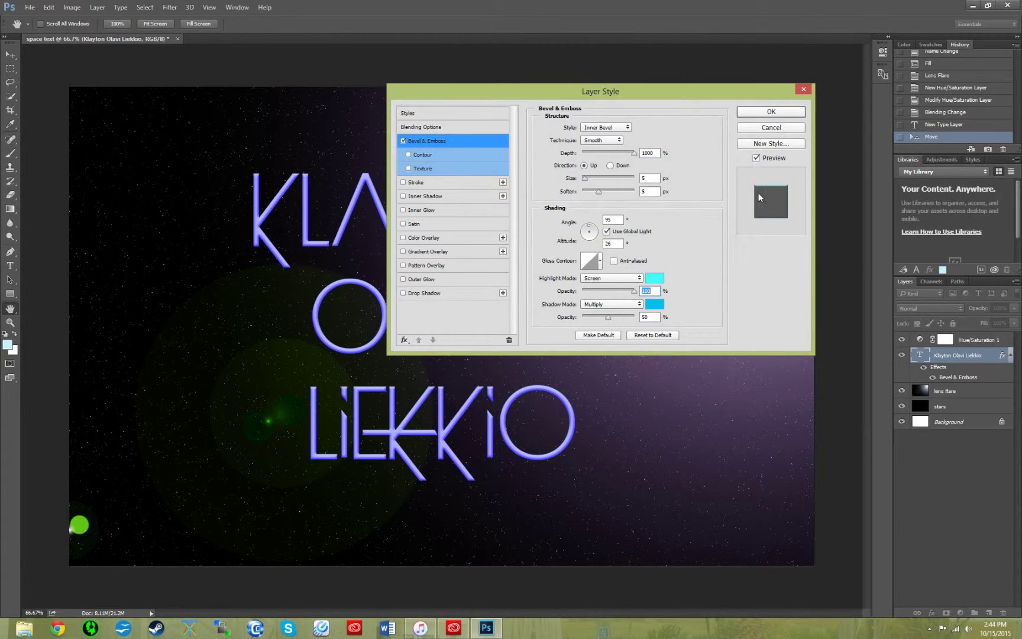
{"action": "left_click_drag", "start_coordinate": [609, 317], "coordinate": [605, 317]}
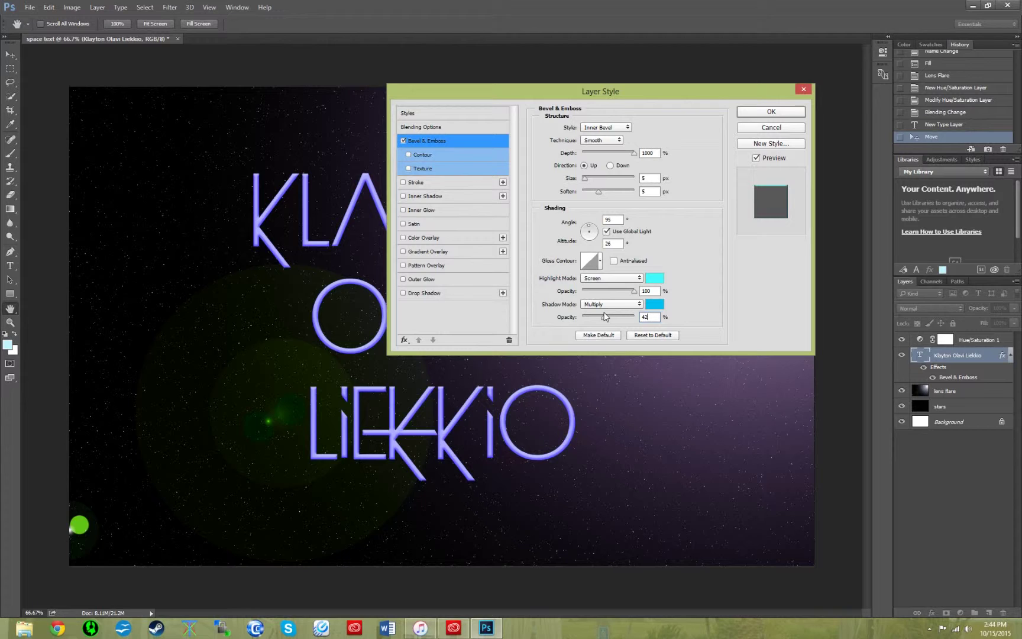
- Add a cyan 1ee2f3 Stroke outline and enable Inner Shadow on the name text
{"action": "left_click", "coordinate": [414, 185]}
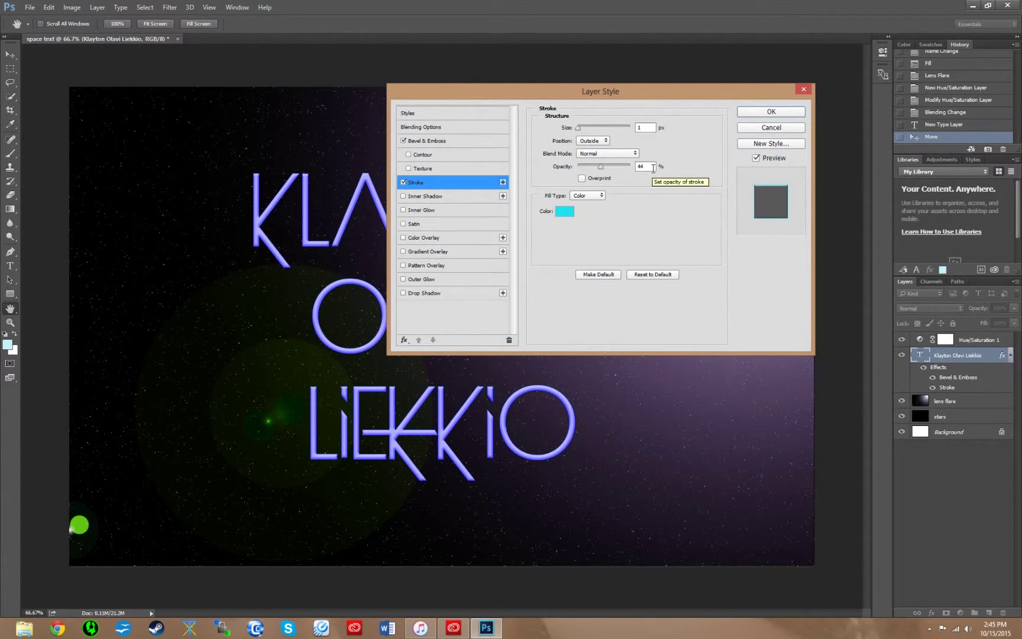
{"action": "left_click", "coordinate": [566, 213]}
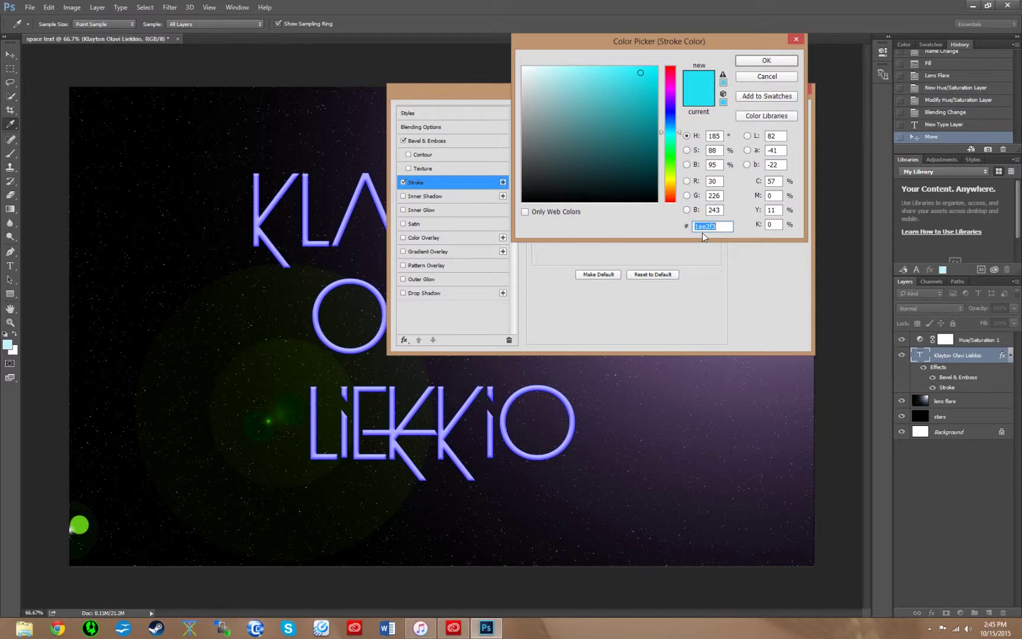
{"action": "left_click", "coordinate": [765, 62]}
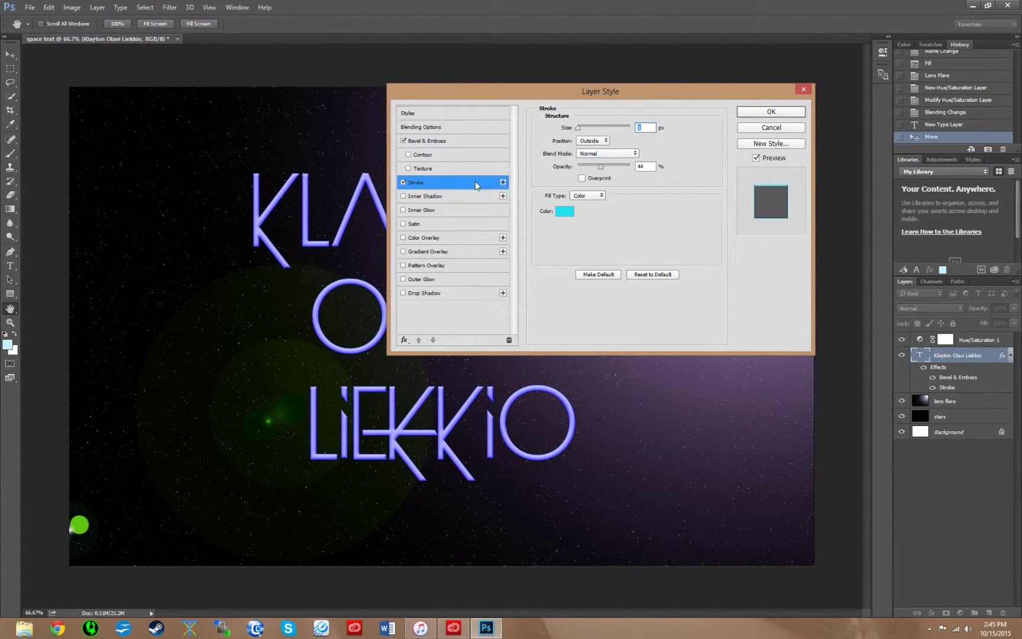
{"action": "left_click", "coordinate": [428, 199]}
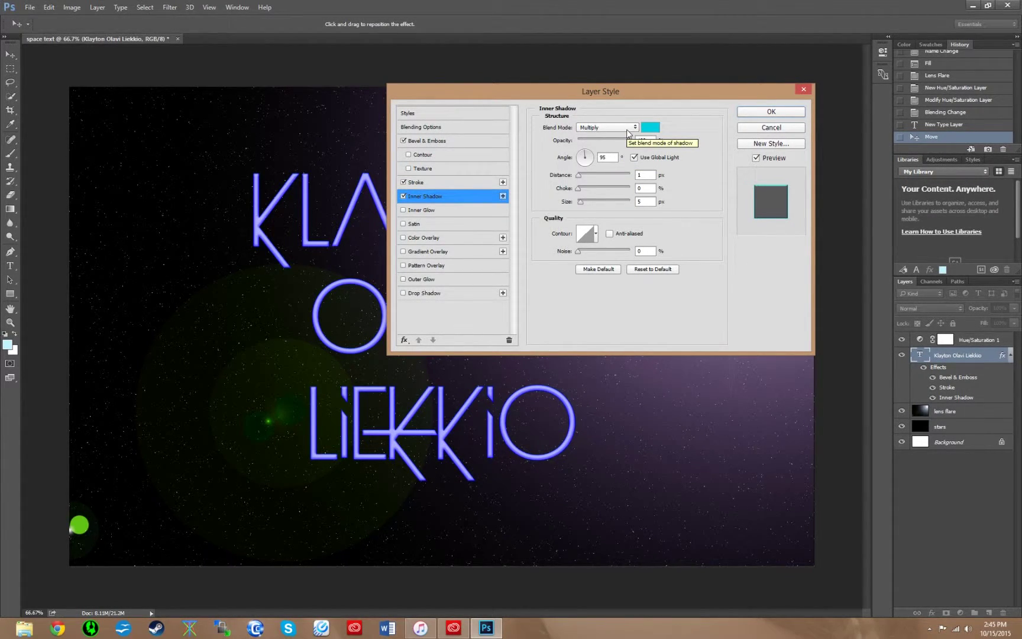
- Set the Inner Shadow colour to cyan 02d0e2
{"action": "left_click", "coordinate": [651, 127]}
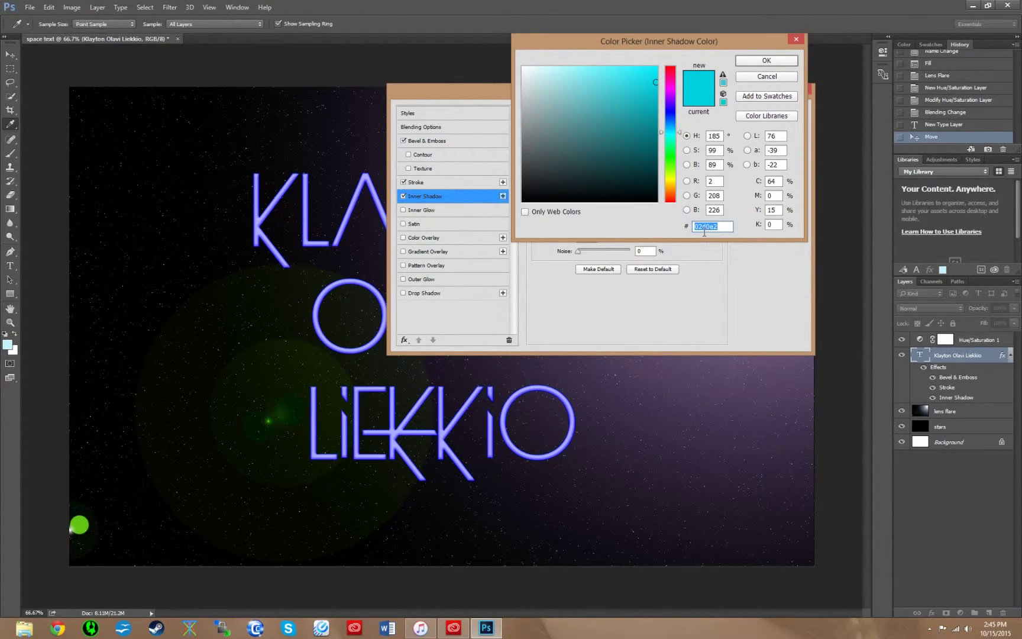
{"action": "left_click", "coordinate": [749, 62]}
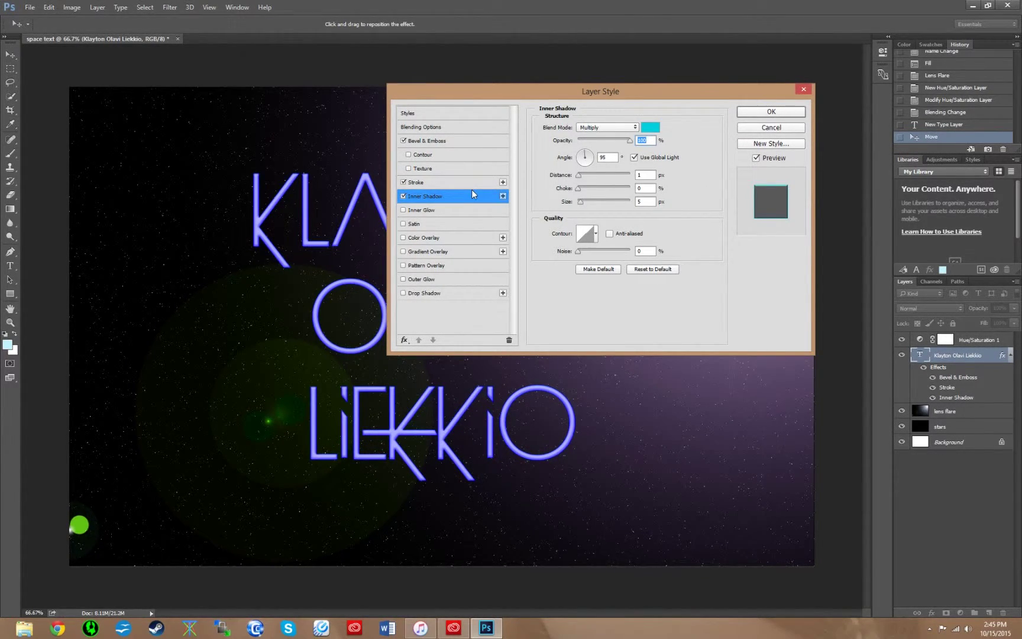
- Add a Normal-mode Satin in cyan 00b3d9 at 100% opacity
{"action": "left_click", "coordinate": [430, 224]}
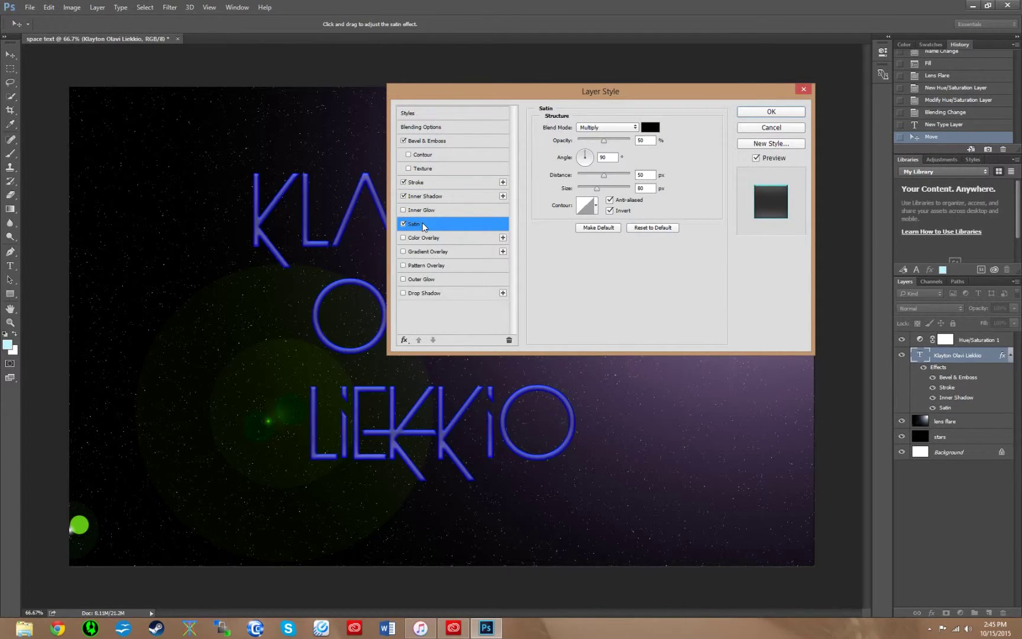
{"action": "left_click", "coordinate": [636, 128]}
{"action": "left_click", "coordinate": [639, 125]}
{"action": "left_click", "coordinate": [651, 128]}
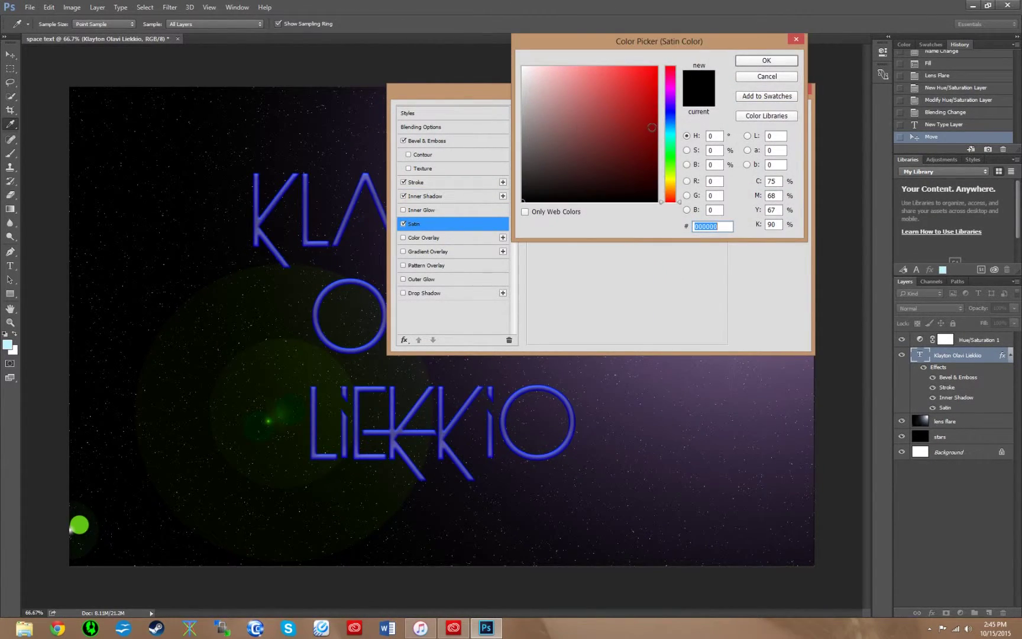
{"action": "type", "text": "00b3d9"}
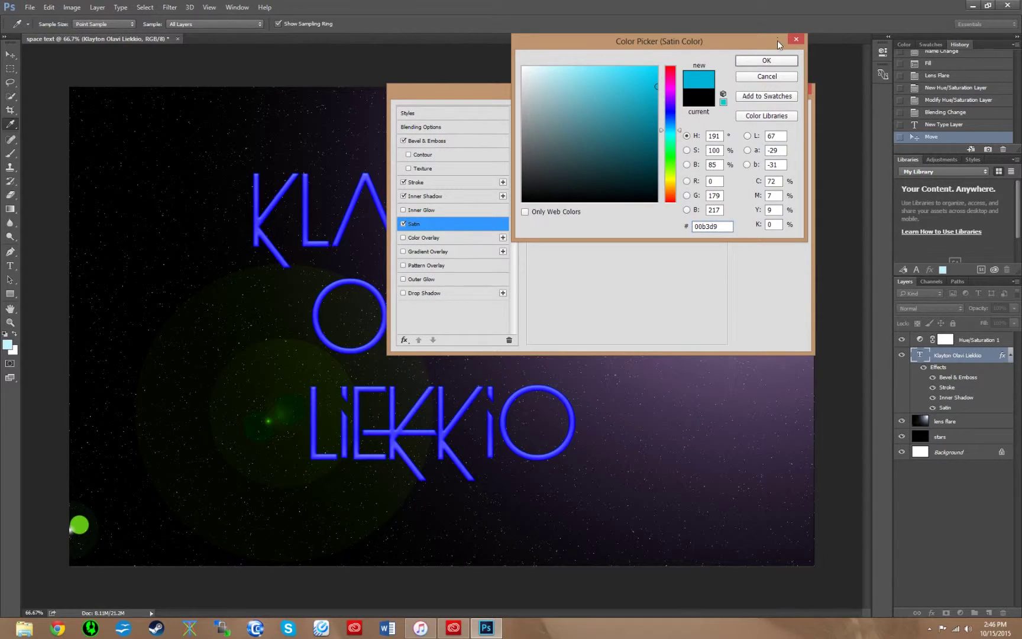
{"action": "left_click", "coordinate": [769, 61]}
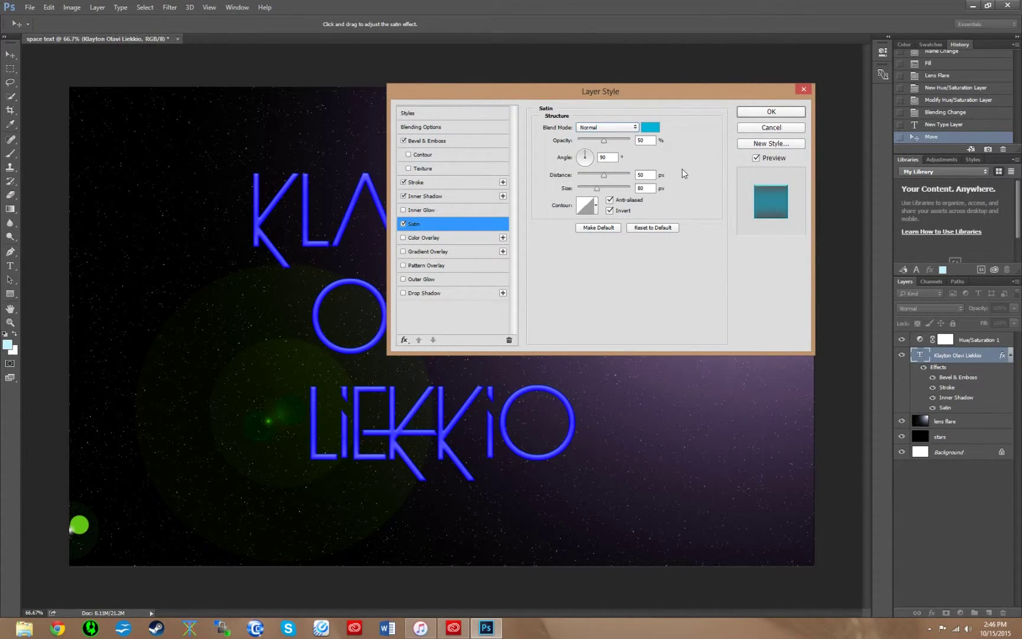
{"action": "left_click_drag", "start_coordinate": [617, 141], "coordinate": [634, 141]}
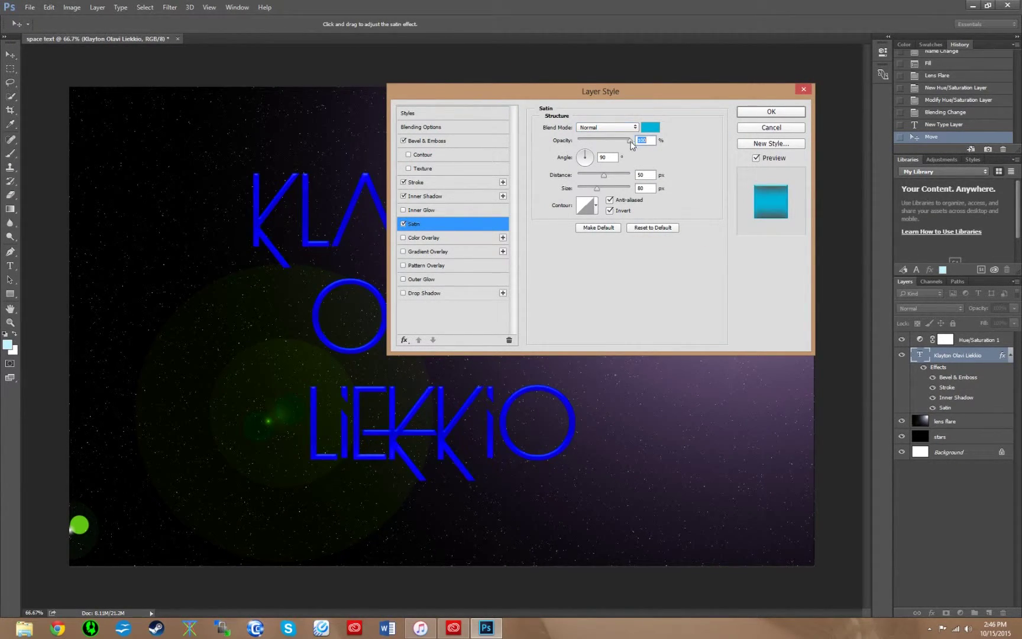
- Set the satin angle to 19°, distance 11 px and size 14 px
{"action": "double_click", "coordinate": [612, 157]}
{"action": "type", "text": "19"}
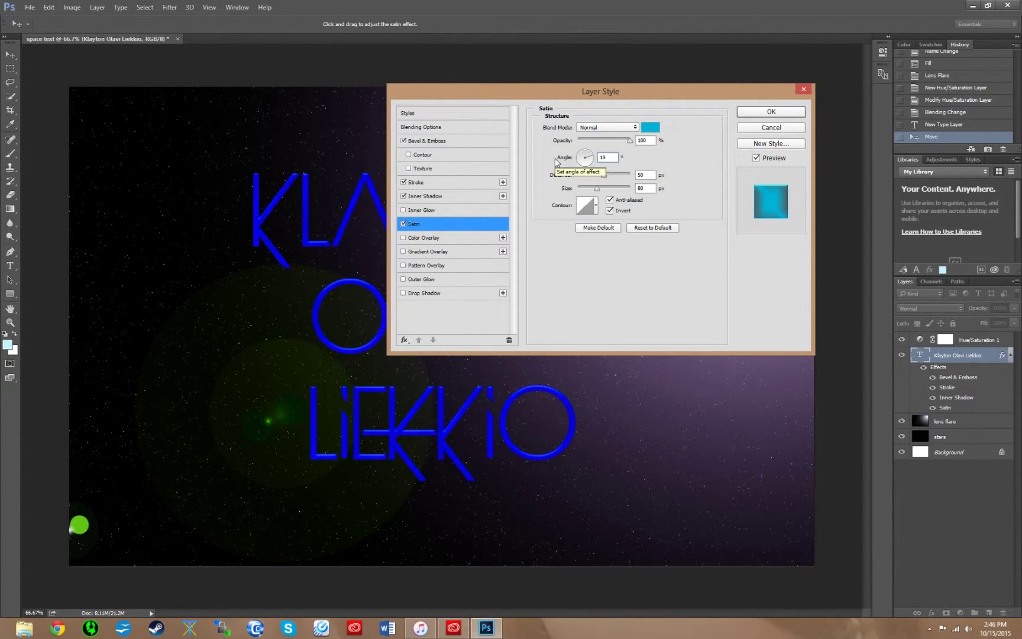
{"action": "double_click", "coordinate": [649, 177]}
{"action": "type", "text": "11"}
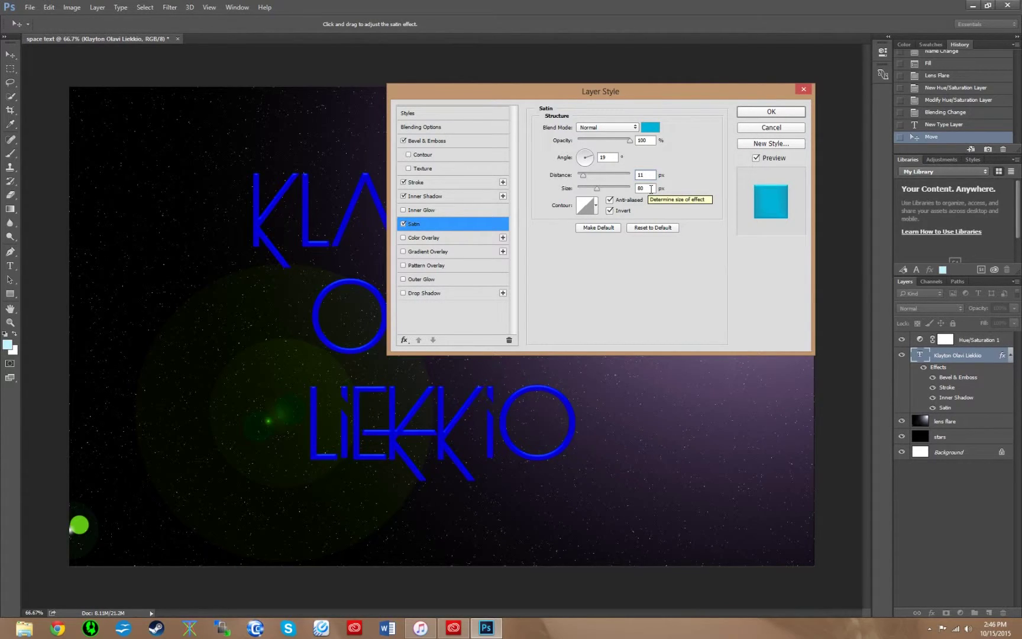
{"action": "double_click", "coordinate": [649, 188]}
{"action": "type", "text": "14"}
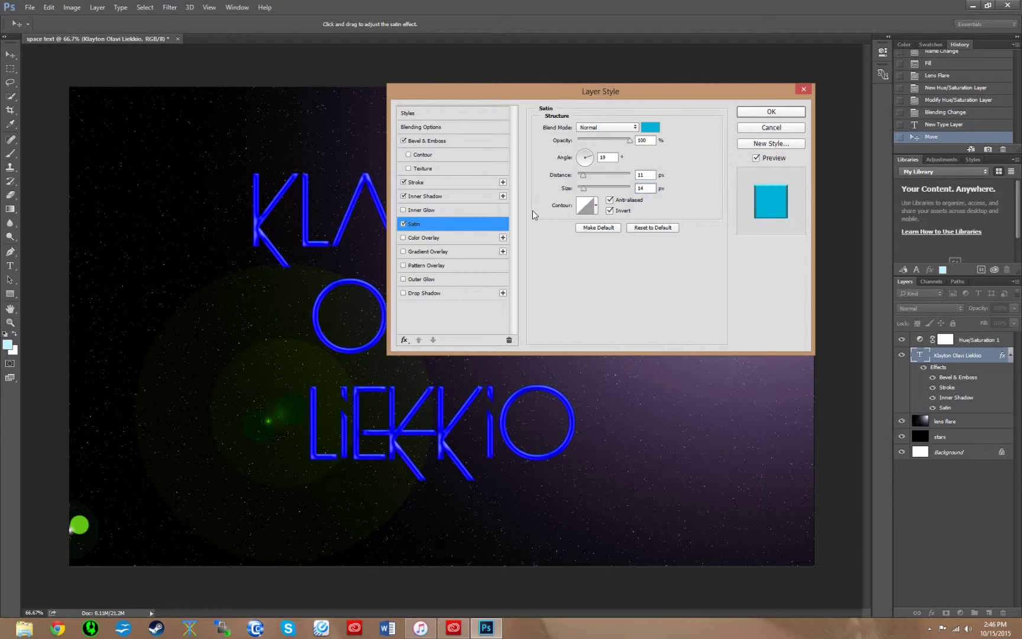
- Give the satin a Gaussian contour without anti-aliasing and apply the layer style
{"action": "left_click", "coordinate": [597, 206]}
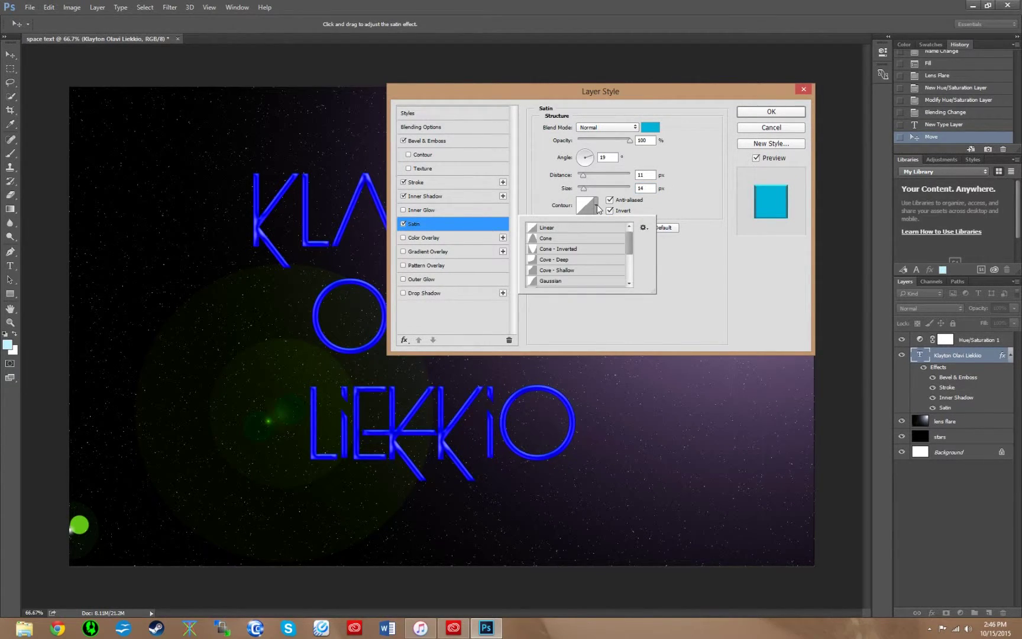
{"action": "left_click", "coordinate": [644, 228]}
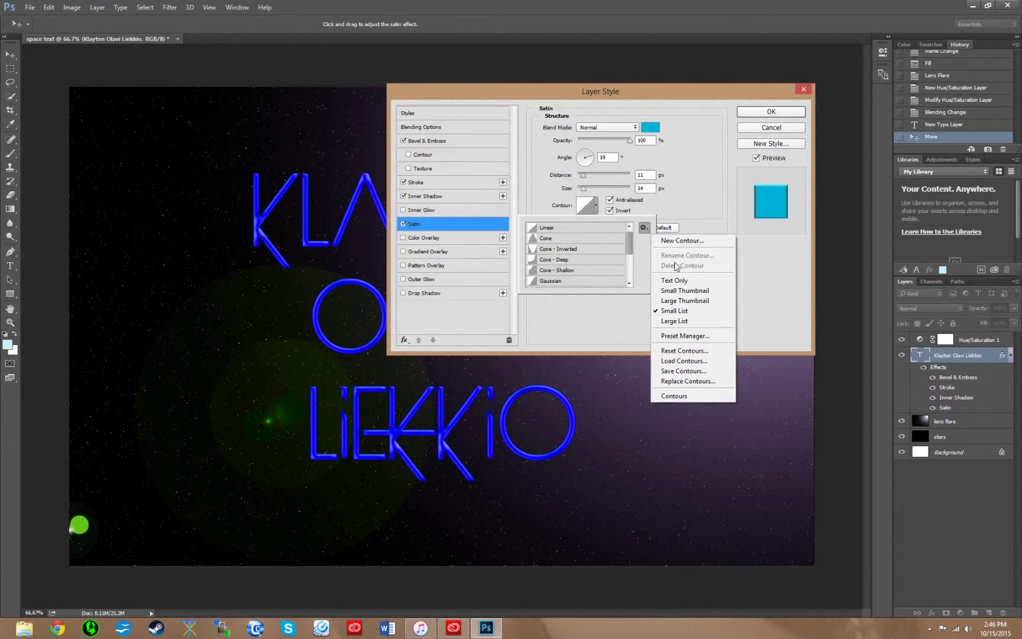
{"action": "left_click", "coordinate": [687, 311]}
{"action": "mouse_move", "coordinate": [630, 241]}
{"action": "left_mouse_down"}
{"action": "mouse_move", "coordinate": [629, 259]}
{"action": "mouse_move", "coordinate": [628, 247]}
{"action": "left_mouse_up"}
{"action": "left_click", "coordinate": [548, 263]}
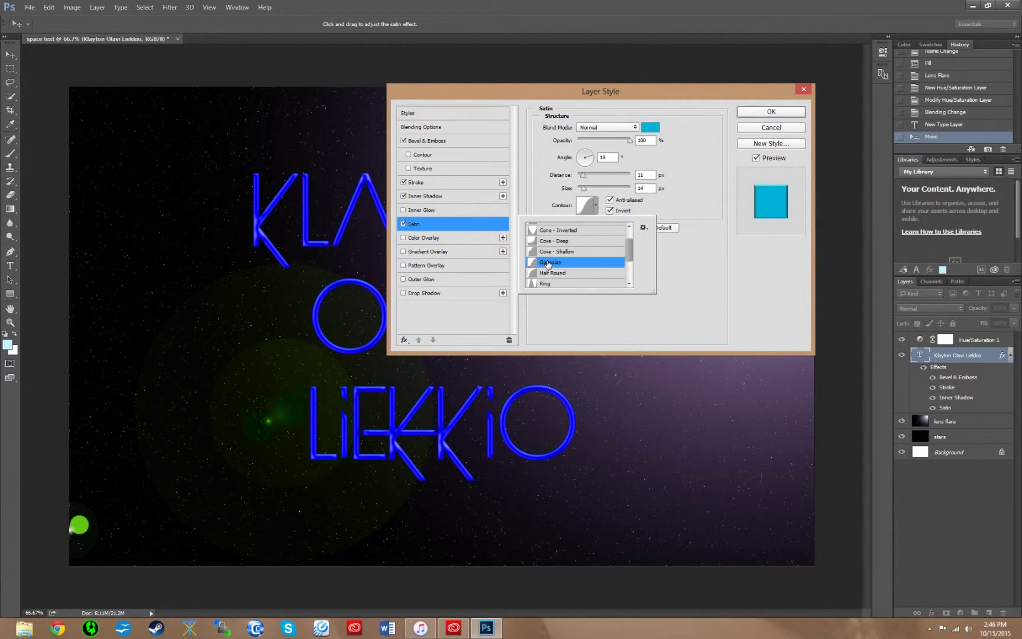
{"action": "left_click", "coordinate": [707, 298]}
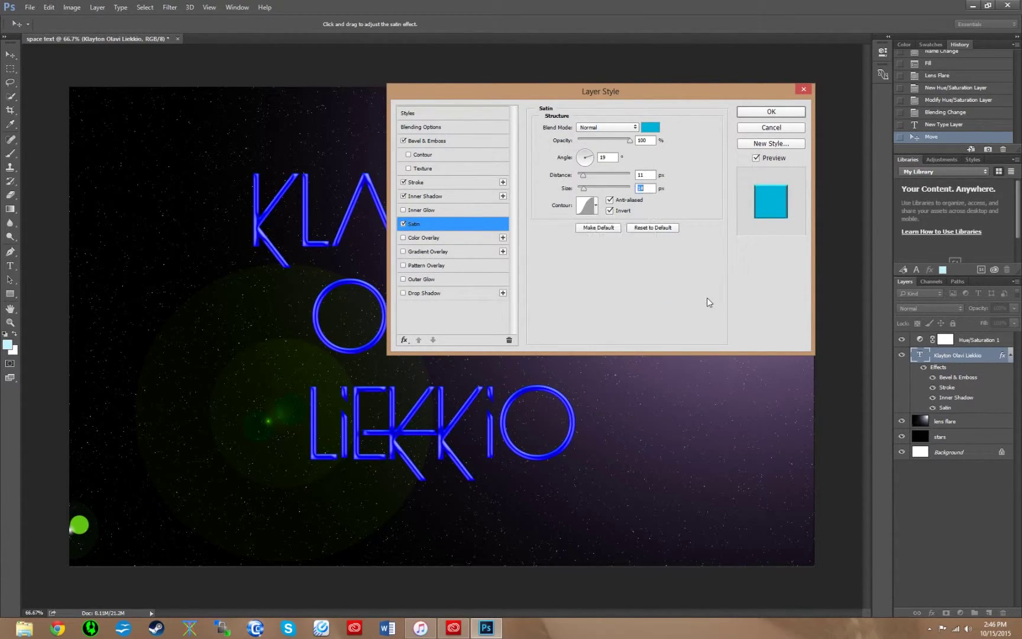
{"action": "left_click", "coordinate": [610, 200]}
{"action": "left_click", "coordinate": [771, 112]}
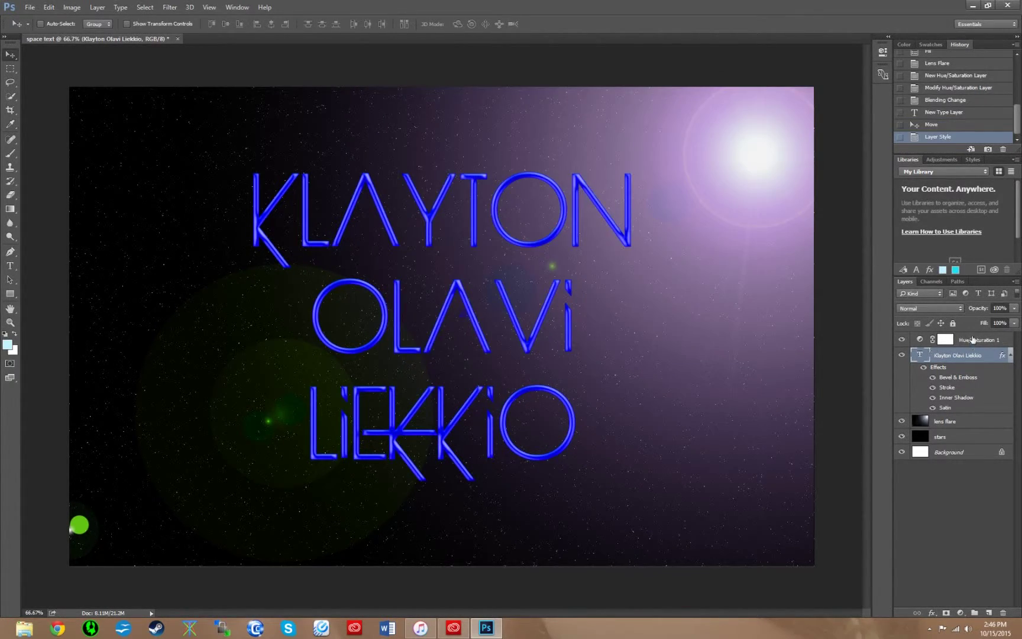
- Move Hue/Saturation 1 below the name text layer and reopen the text's layer style
{"action": "left_click_drag", "start_coordinate": [974, 342], "coordinate": [969, 414]}
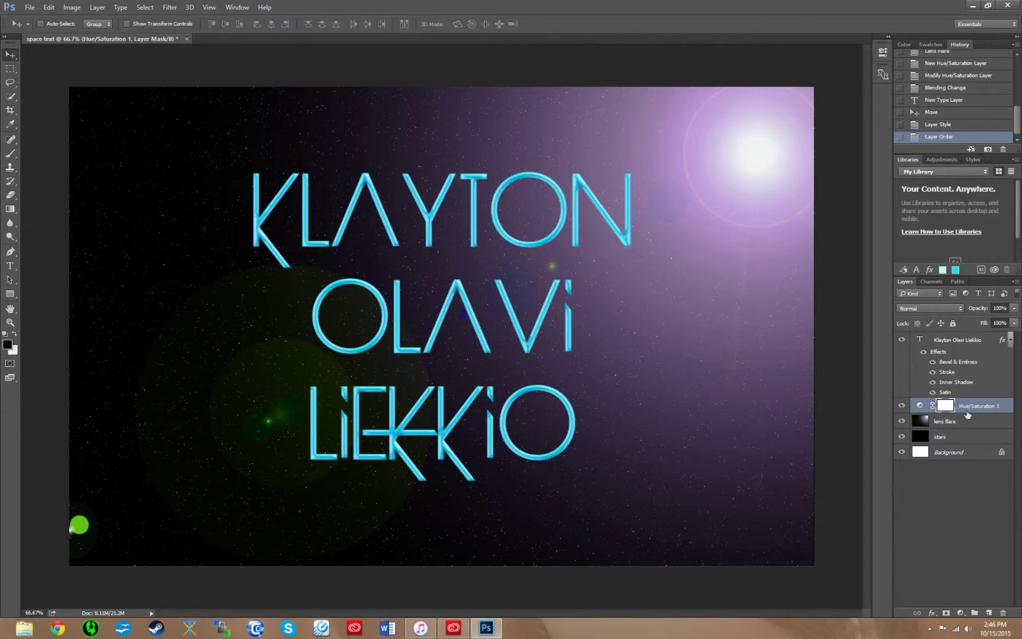
{"action": "left_click", "coordinate": [974, 340]}
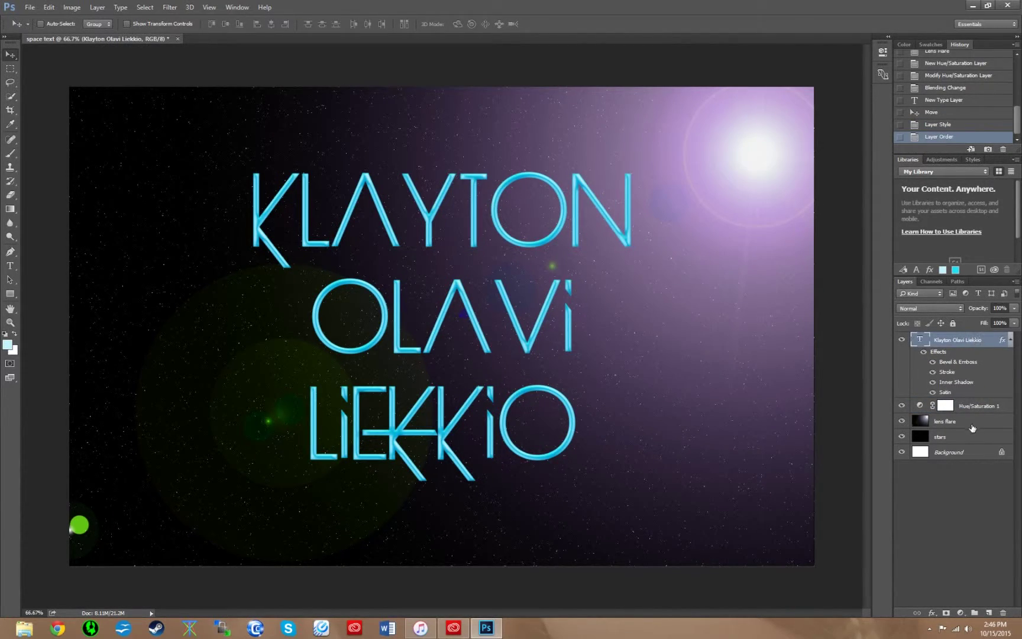
{"action": "double_click", "coordinate": [1001, 342]}
{"action": "left_click_drag", "start_coordinate": [596, 99], "coordinate": [655, 48]}
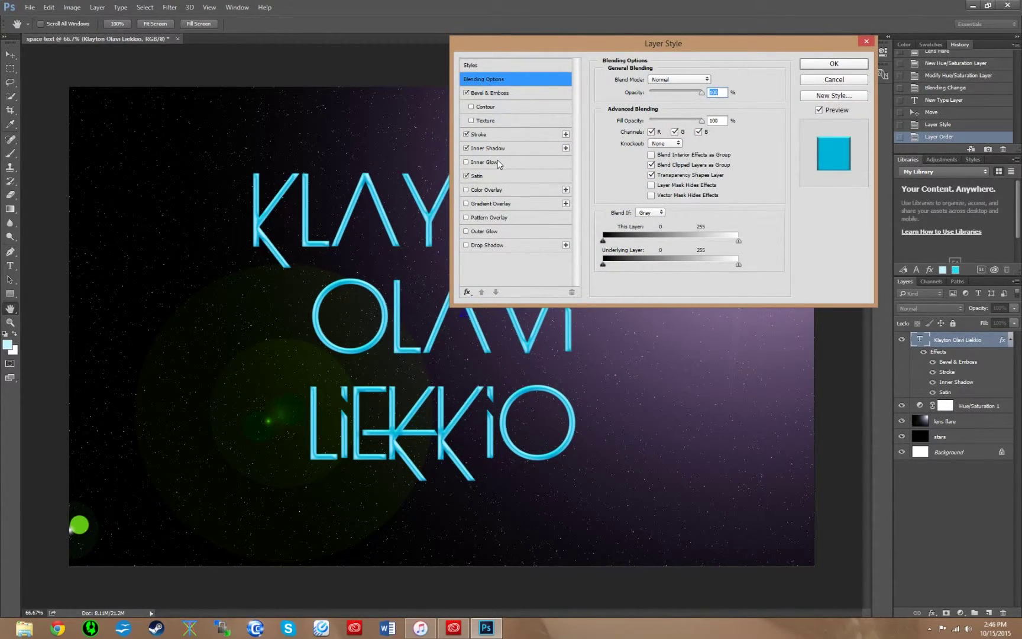
- Add a cyan Overlay-mode Color Overlay and enable Gradient Overlay
{"action": "left_click", "coordinate": [487, 190]}
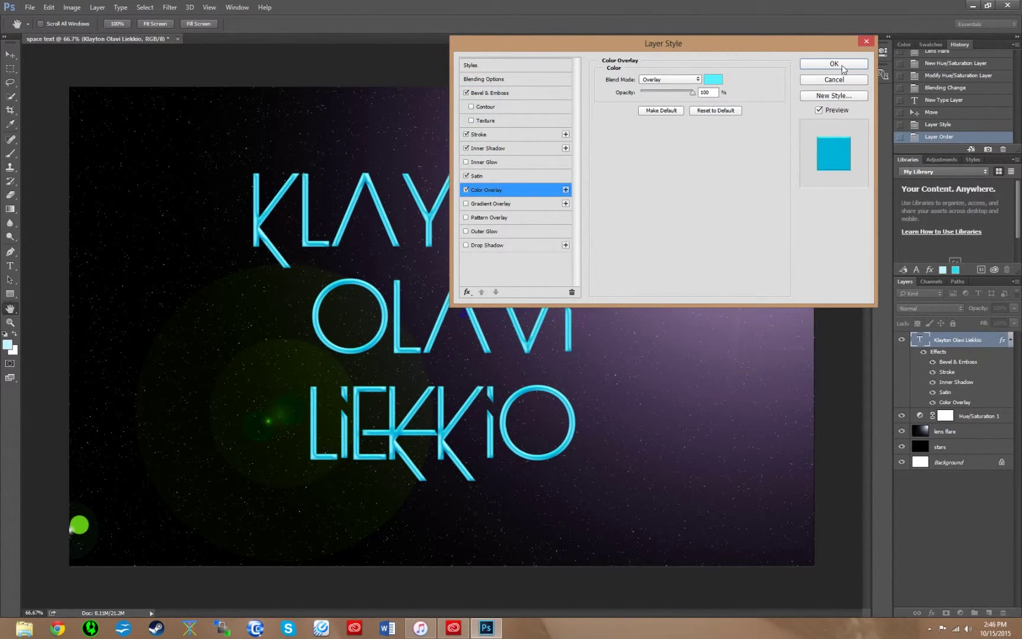
{"action": "left_click", "coordinate": [696, 79]}
{"action": "left_click", "coordinate": [696, 79]}
{"action": "left_click", "coordinate": [717, 80]}
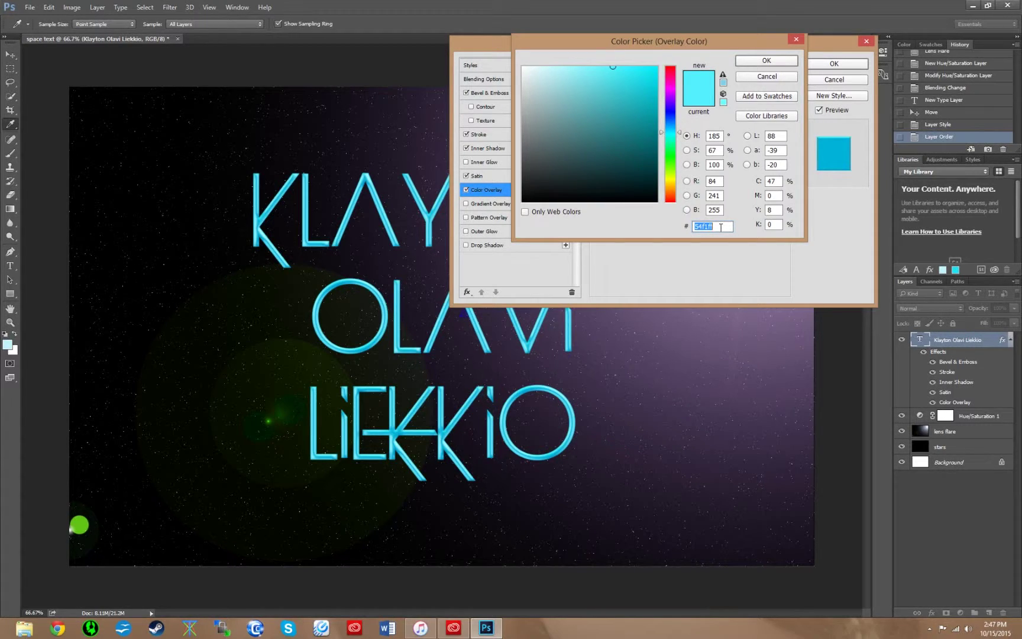
{"action": "left_click", "coordinate": [777, 62]}
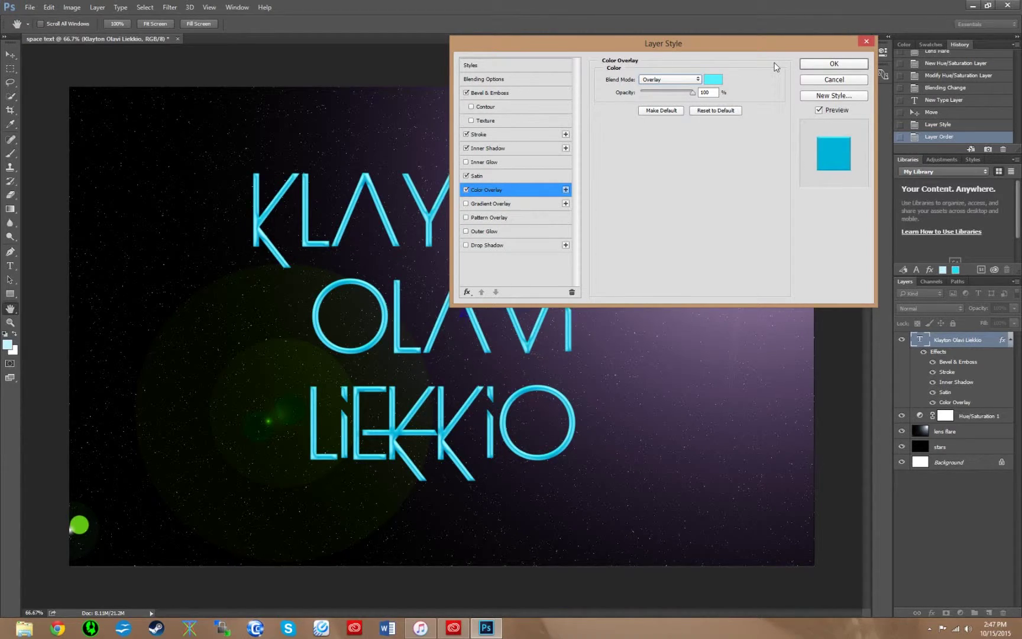
{"action": "left_click", "coordinate": [493, 204]}
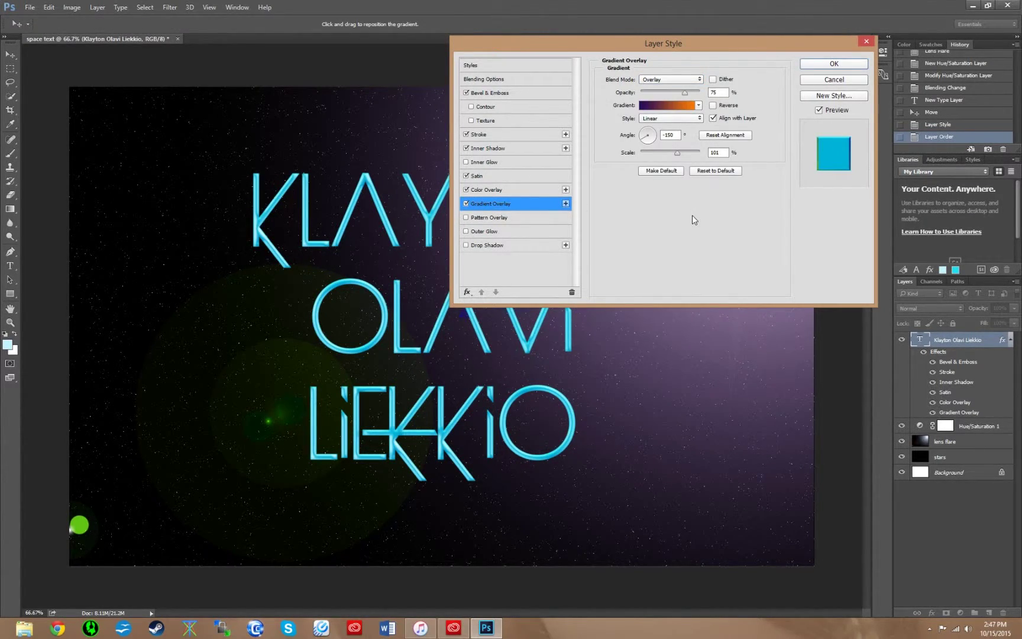
- Set Gradient Overlay to Normal, 83%, Black, White preset at 90°, and add Outer Glow
{"action": "left_click", "coordinate": [696, 80]}
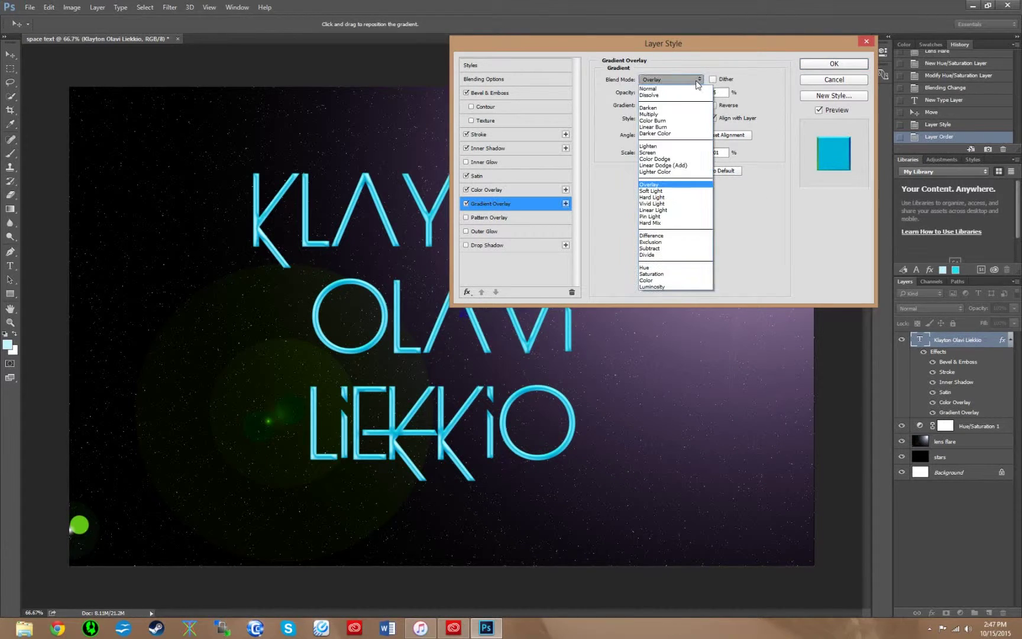
{"action": "left_click", "coordinate": [692, 88]}
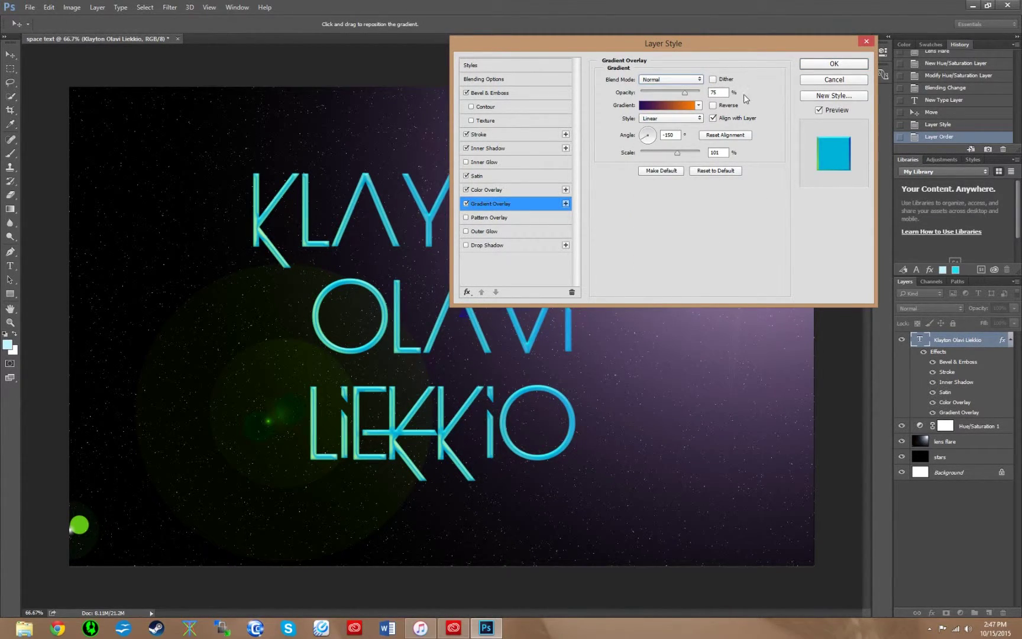
{"action": "left_click_drag", "start_coordinate": [684, 92], "coordinate": [689, 93]}
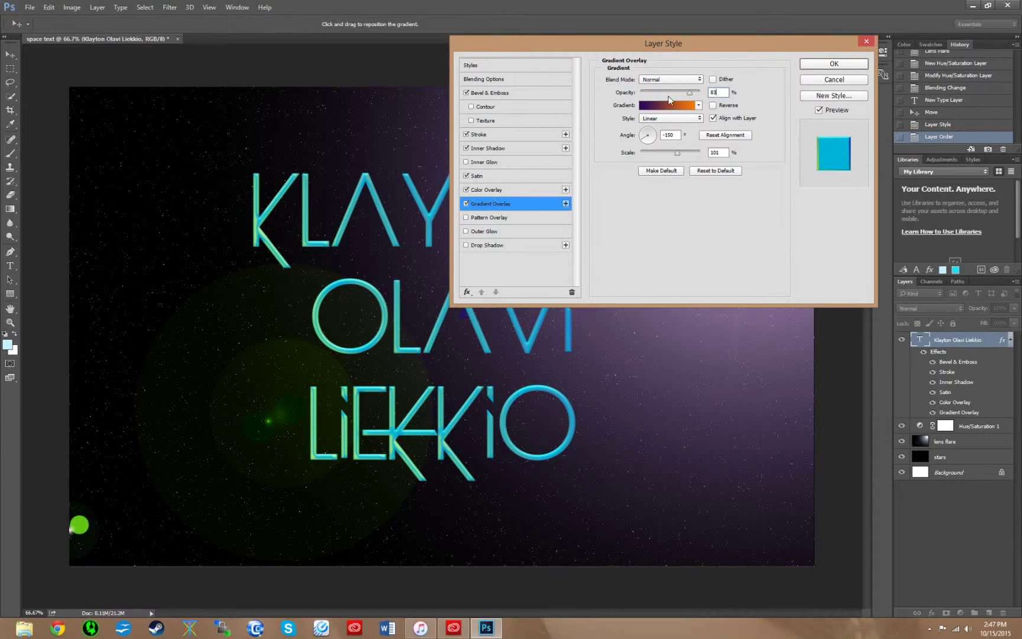
{"action": "left_click", "coordinate": [699, 106]}
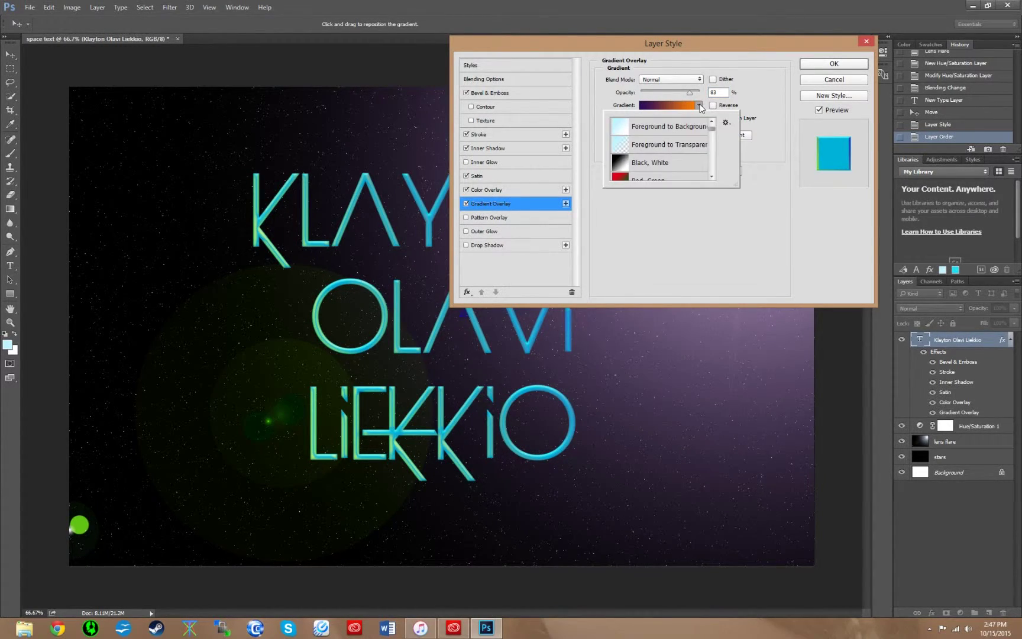
{"action": "left_click", "coordinate": [651, 167]}
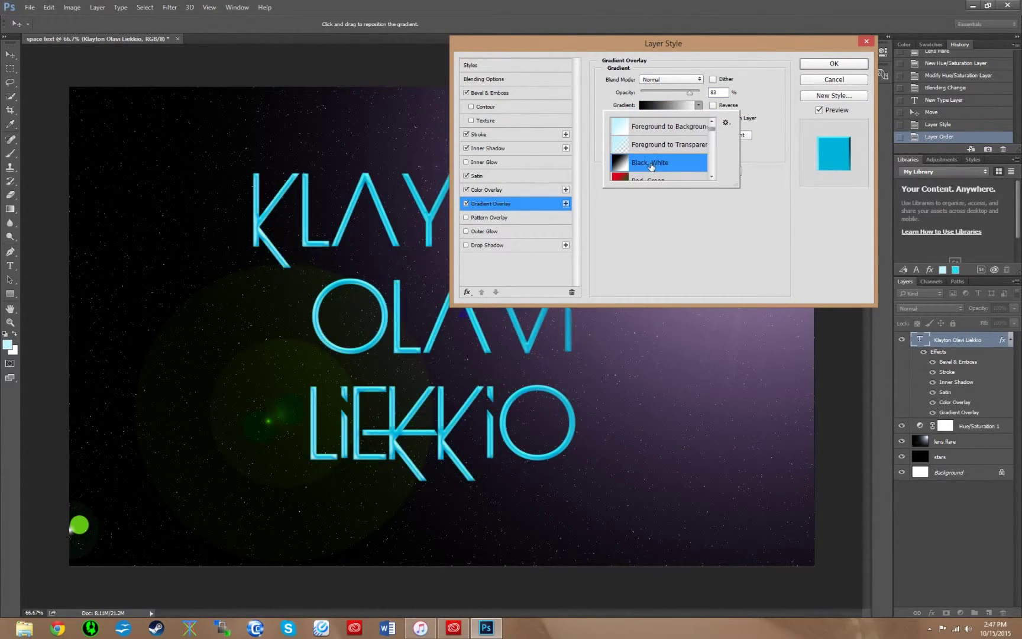
{"action": "left_click", "coordinate": [779, 174]}
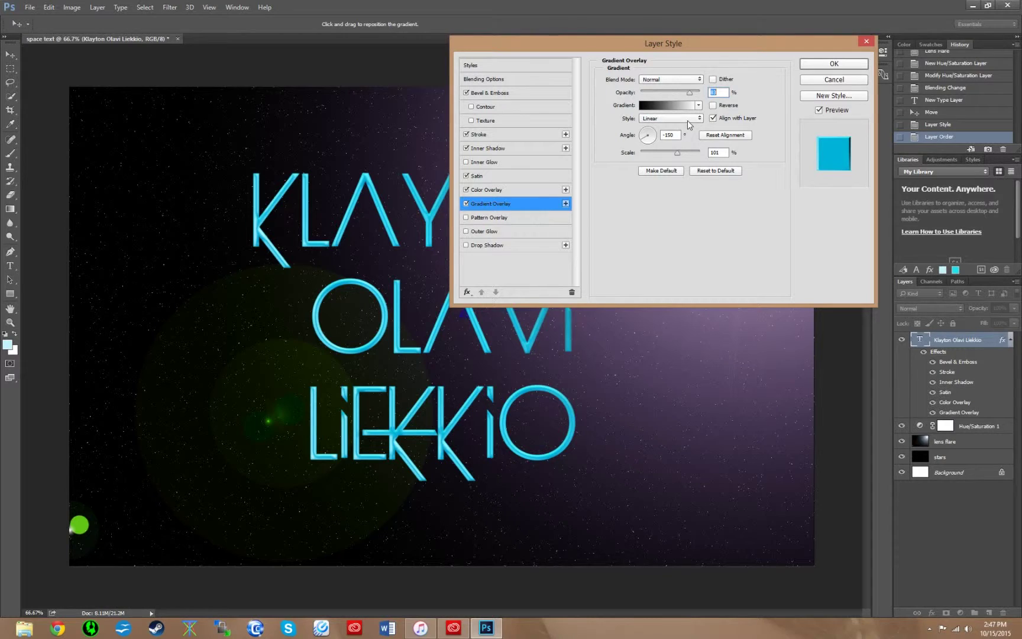
{"action": "left_click", "coordinate": [670, 135]}
{"action": "type", "text": "90"}
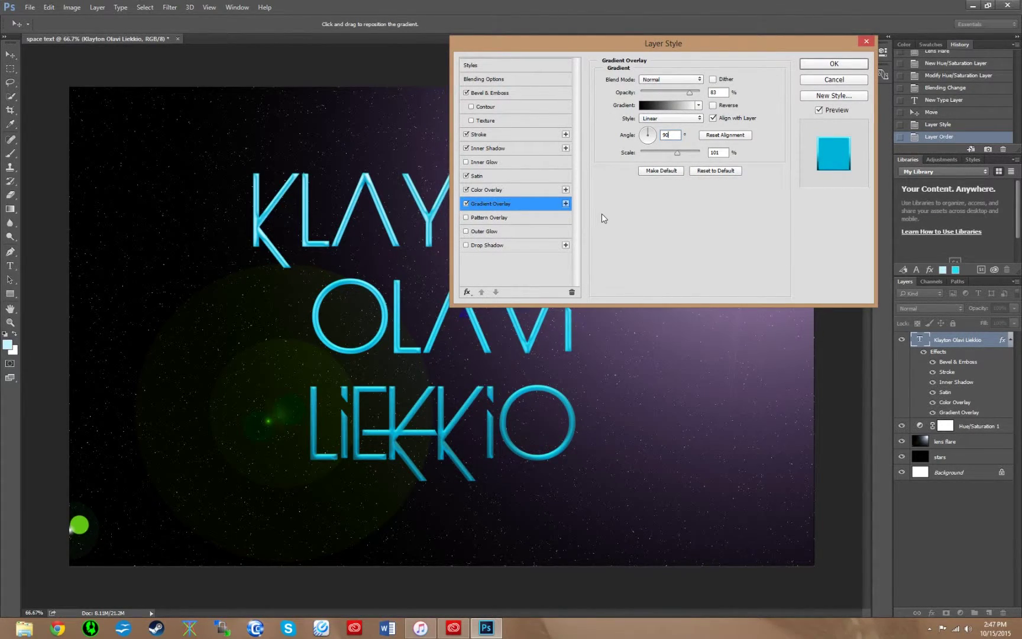
{"action": "left_click", "coordinate": [486, 233]}
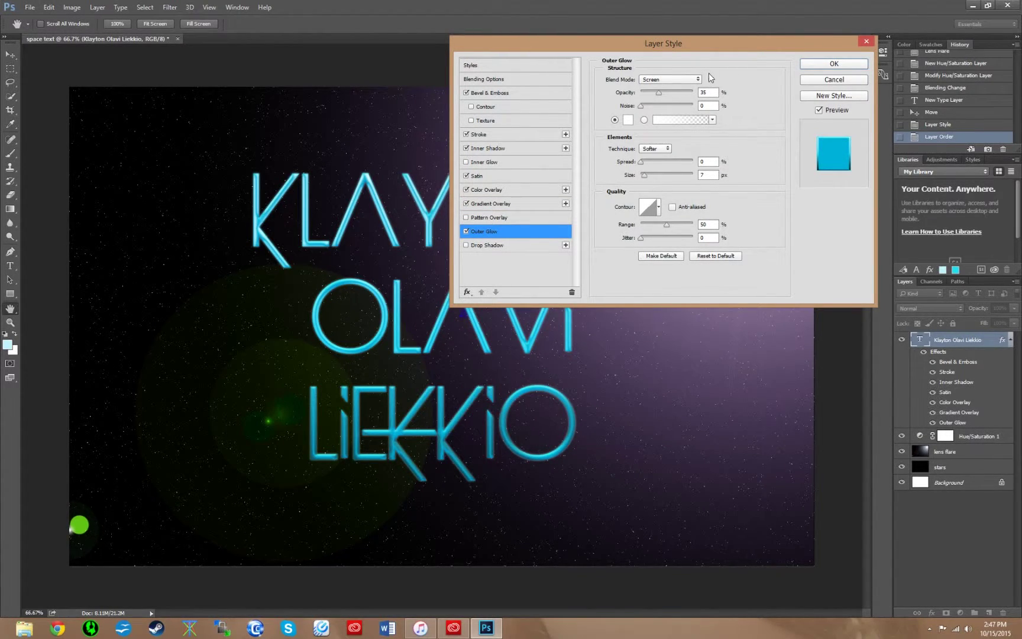
- Set Outer Glow to 16% opacity, colour 04c4e7 and 21 px size, and add Drop Shadow
{"action": "left_click", "coordinate": [714, 92]}
{"action": "left_click_drag", "start_coordinate": [660, 94], "coordinate": [650, 93]}
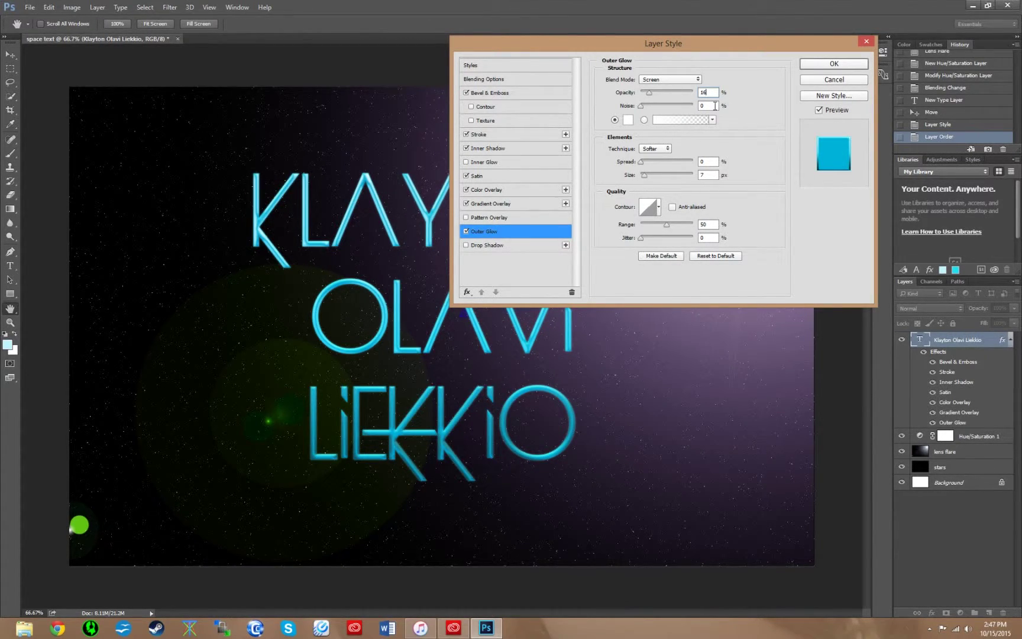
{"action": "left_click", "coordinate": [628, 121]}
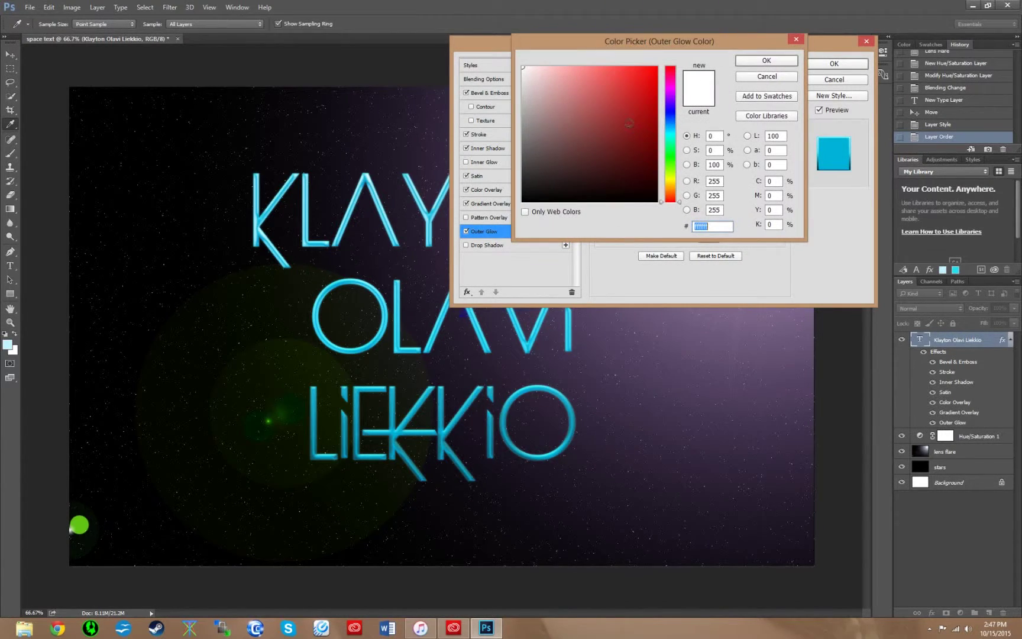
{"action": "type", "text": "0"}
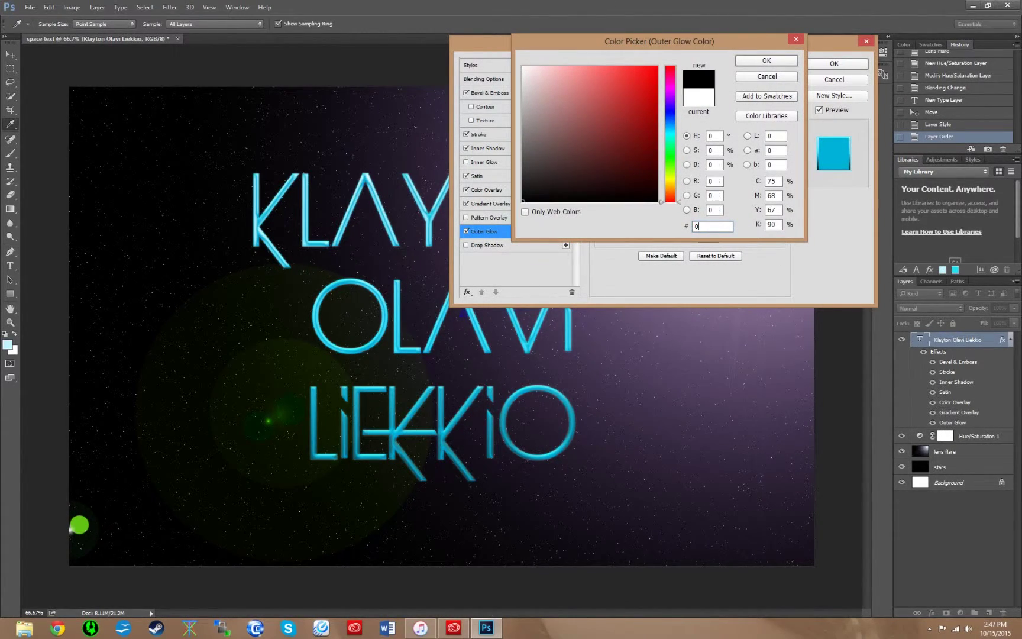
{"action": "type", "text": "4c"}
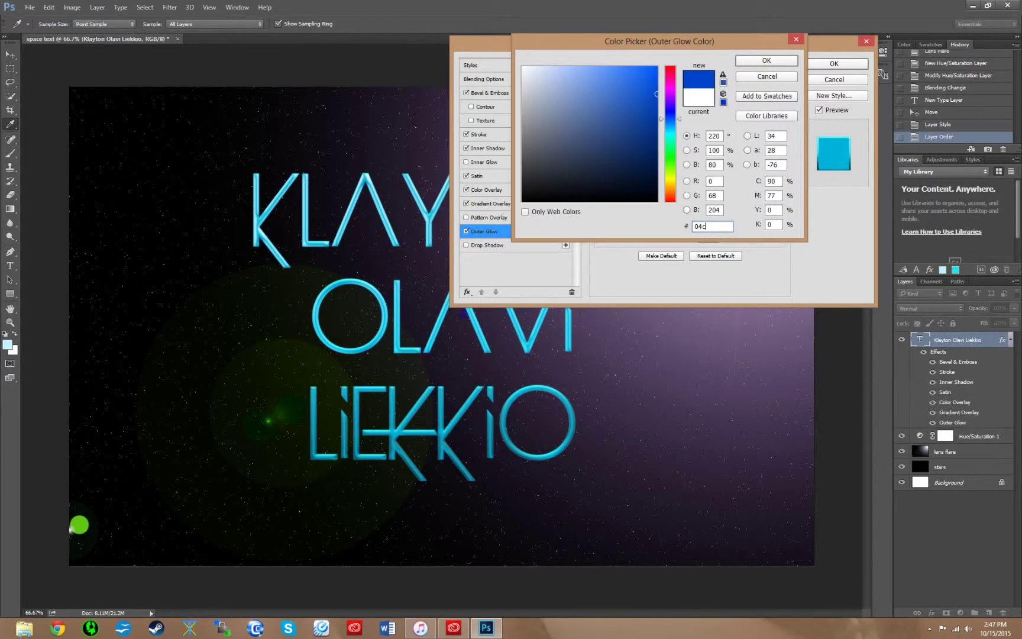
{"action": "type", "text": "4e7"}
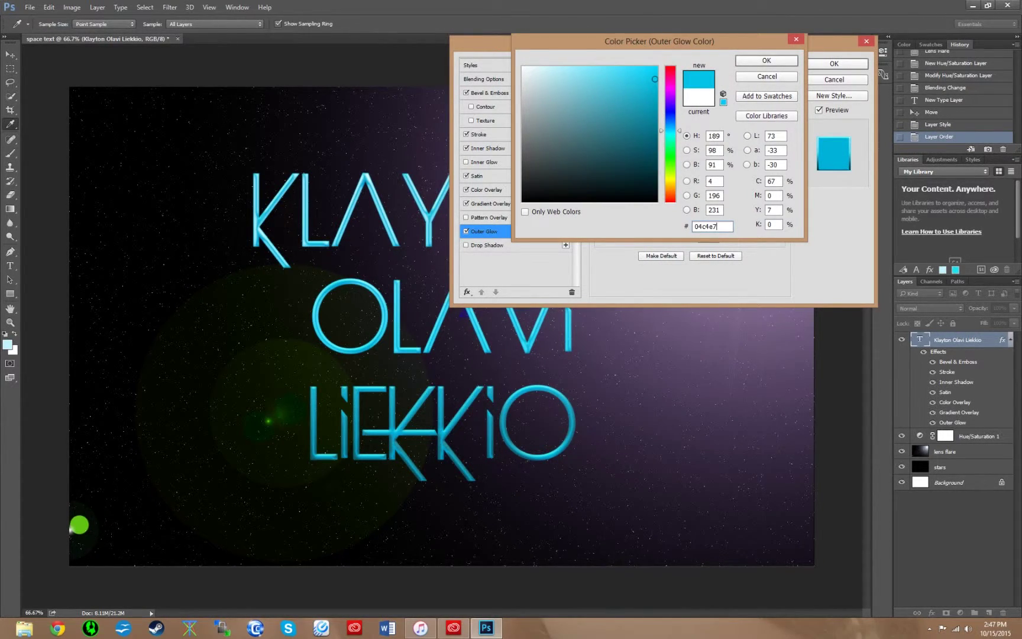
{"action": "left_click", "coordinate": [776, 58]}
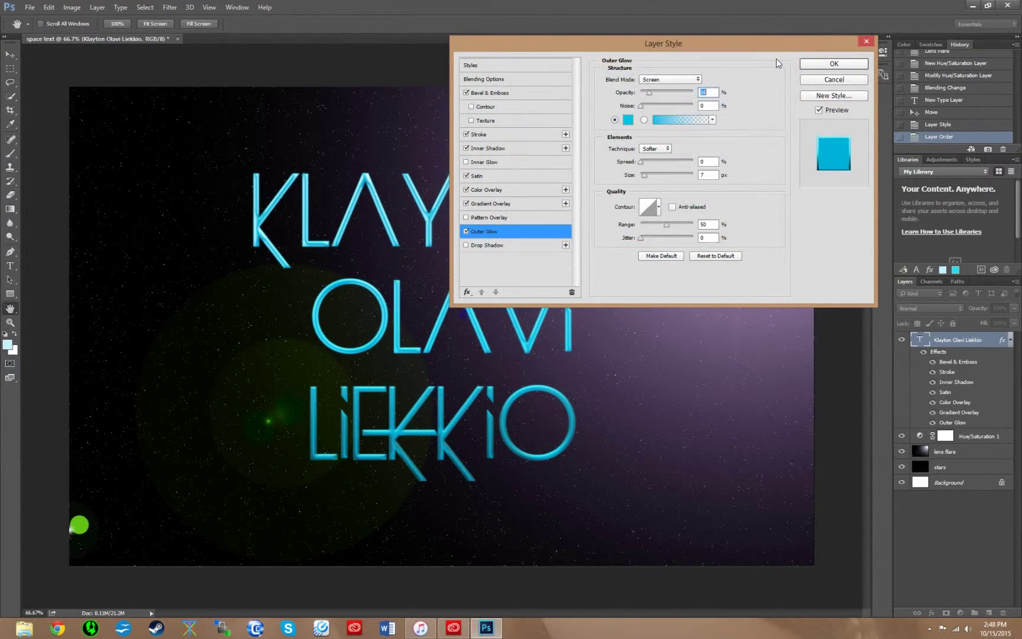
{"action": "left_click", "coordinate": [707, 174]}
{"action": "type", "text": "21"}
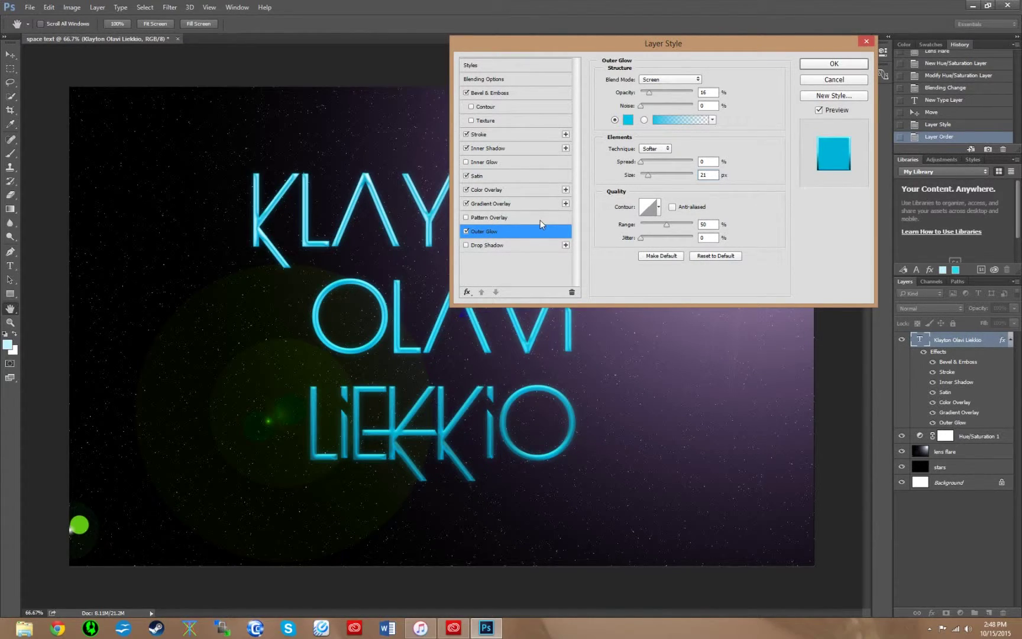
{"action": "left_click", "coordinate": [487, 246]}
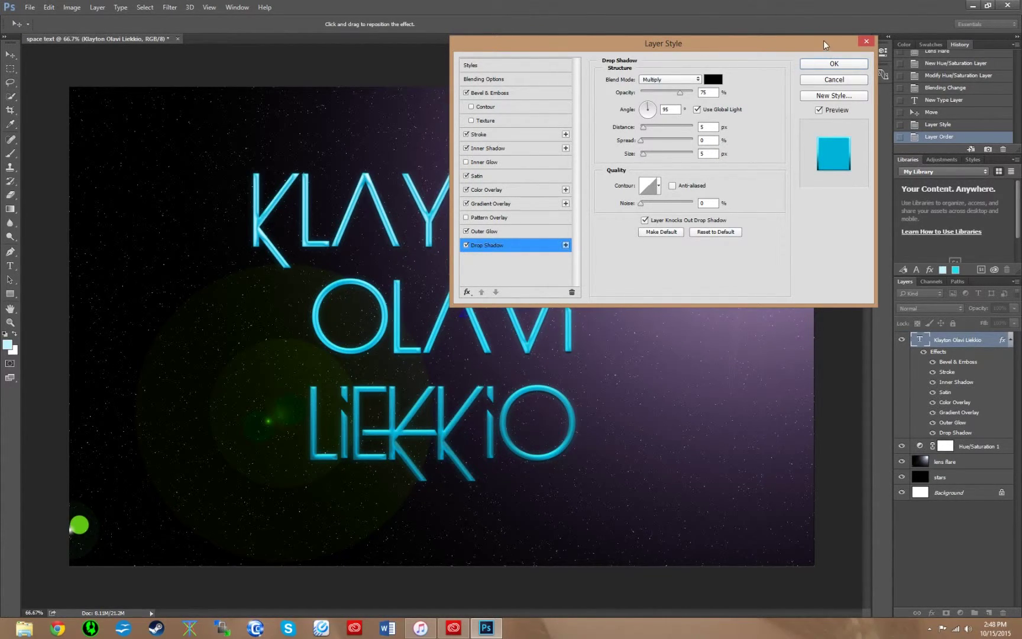
- Confirm the Layer Style dialog to commit all nine effects to the name text
{"action": "left_click", "coordinate": [828, 64]}
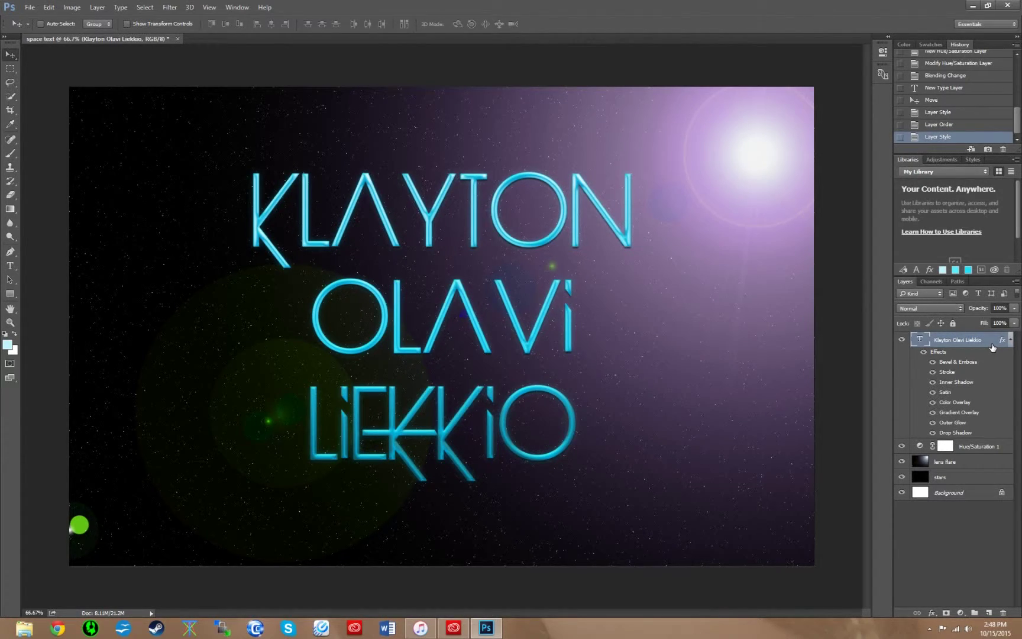
- Duplicate the name text layer and nudge the copy a few pixels left
{"action": "key", "text": "ctrl+j"}
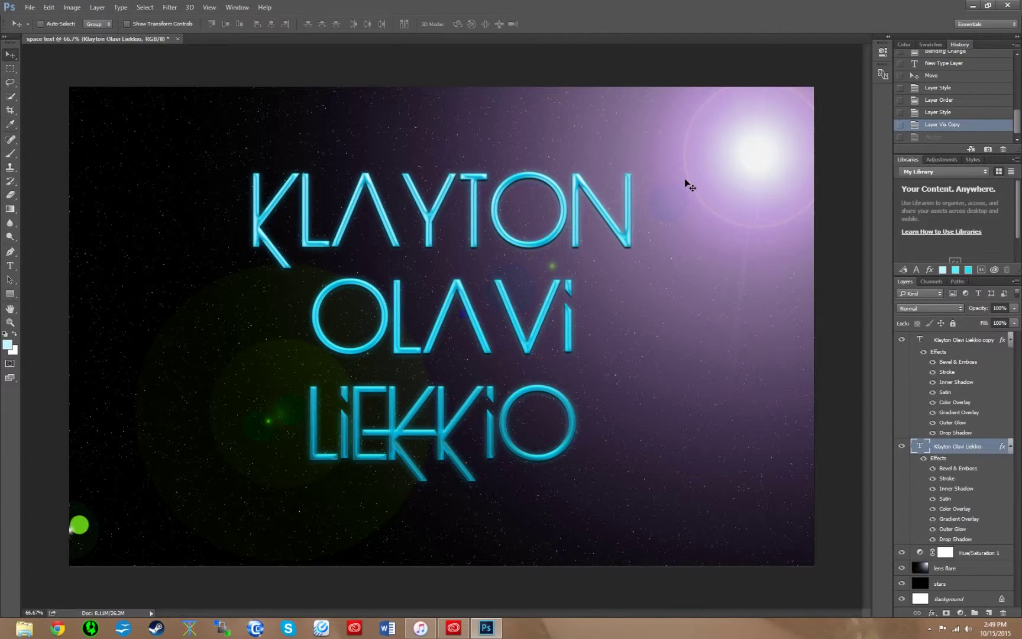
{"action": "key", "text": "ctrl+z"}
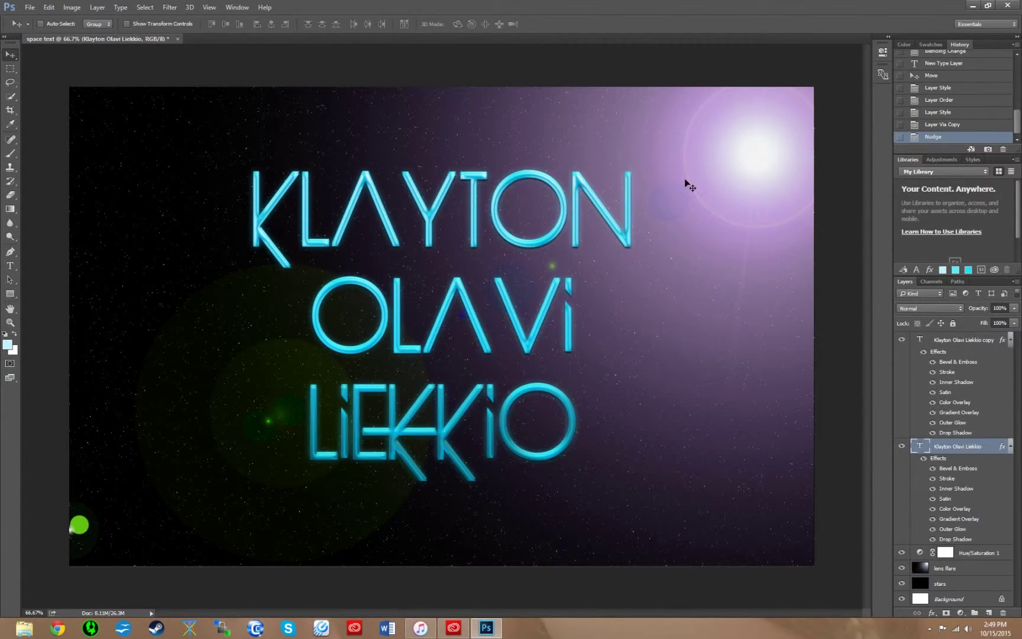
{"action": "key", "text": "Left"}
{"action": "key", "text": "Left"}
{"action": "key", "text": "Left"}
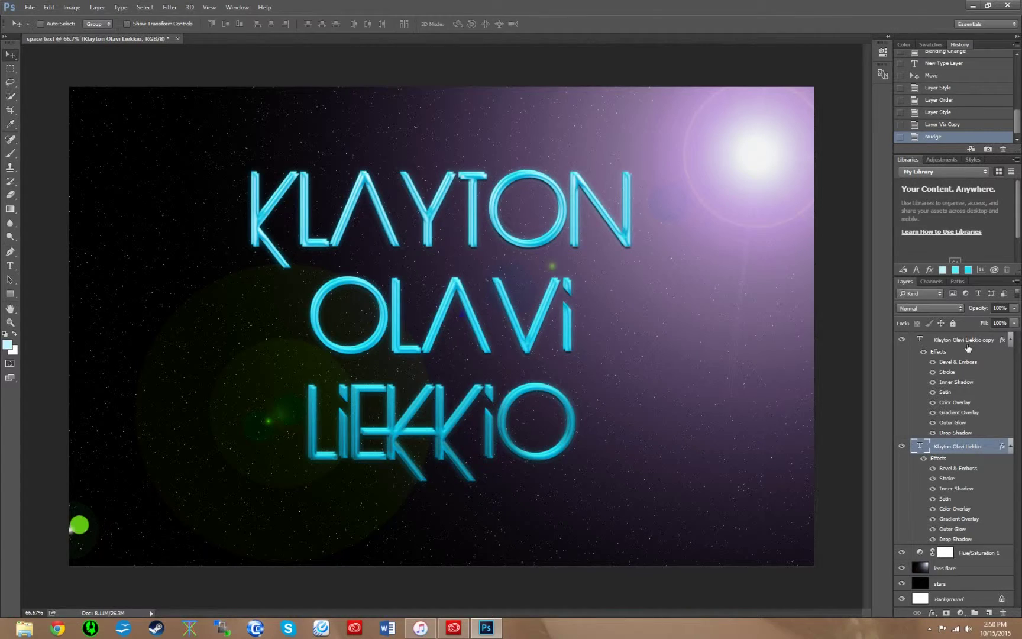
- Make further copies of the text layer and select both name text layers together
{"action": "key", "text": "ctrl+j"}
{"action": "key", "text": "ctrl+j"}
{"action": "key", "text": "ctrl+j"}
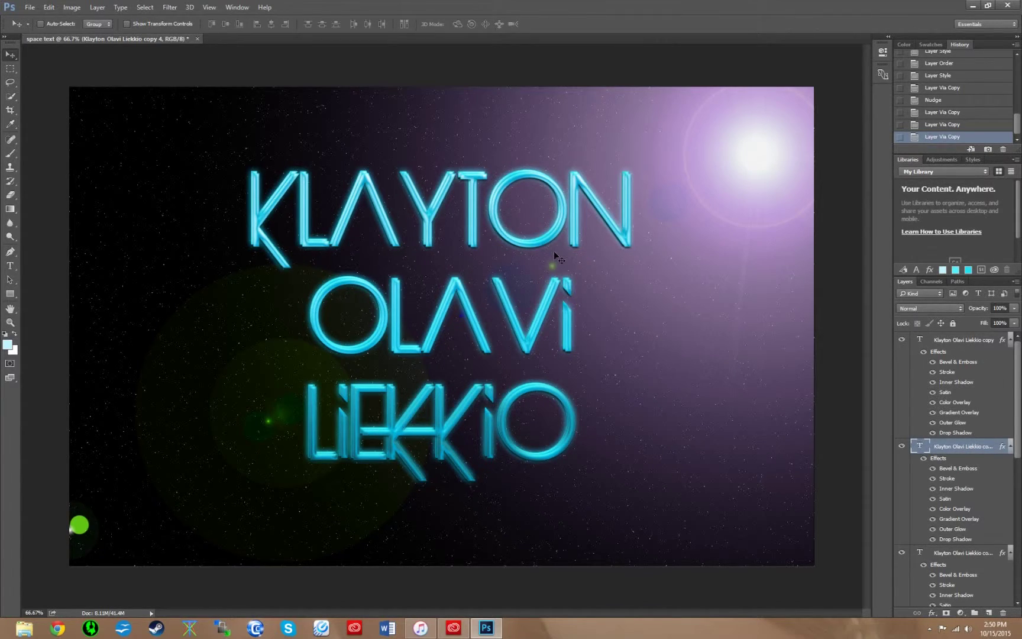
{"action": "mouse_move", "coordinate": [1018, 362]}
{"action": "left_mouse_down"}
{"action": "mouse_move", "coordinate": [1019, 408]}
{"action": "mouse_move", "coordinate": [1020, 365]}
{"action": "left_mouse_up"}
{"action": "left_click", "coordinate": [972, 343]}
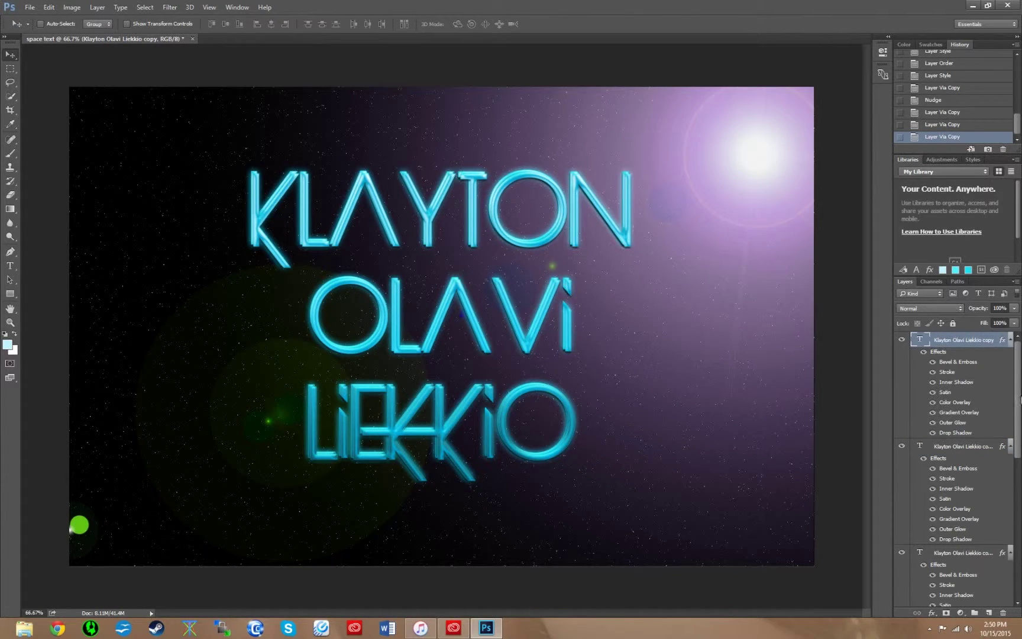
{"action": "left_click_drag", "start_coordinate": [1018, 381], "coordinate": [1019, 522]}
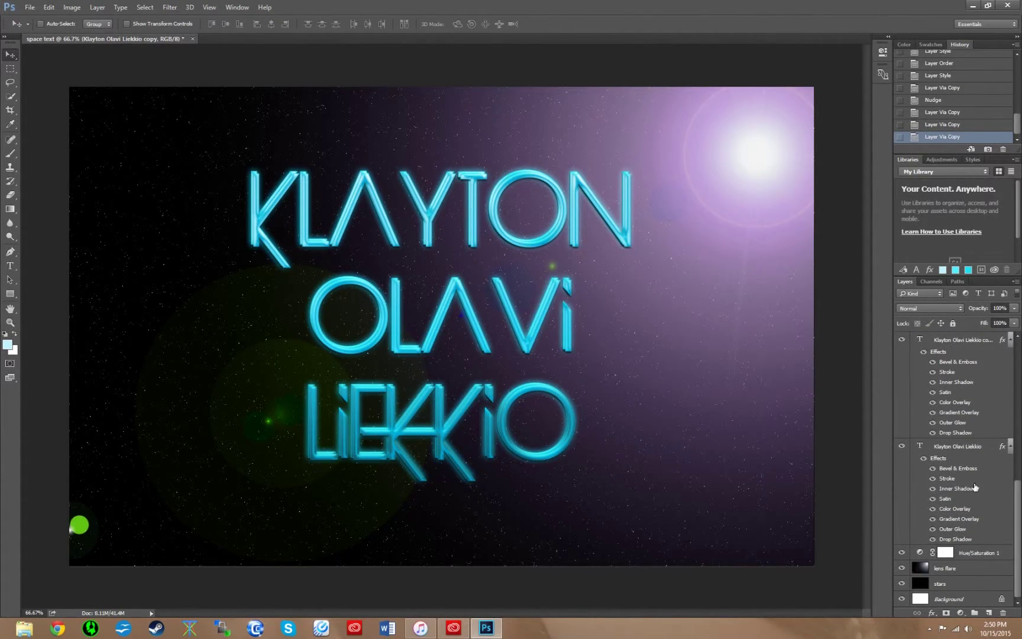
{"action": "left_click", "coordinate": [955, 448], "text": "shift"}
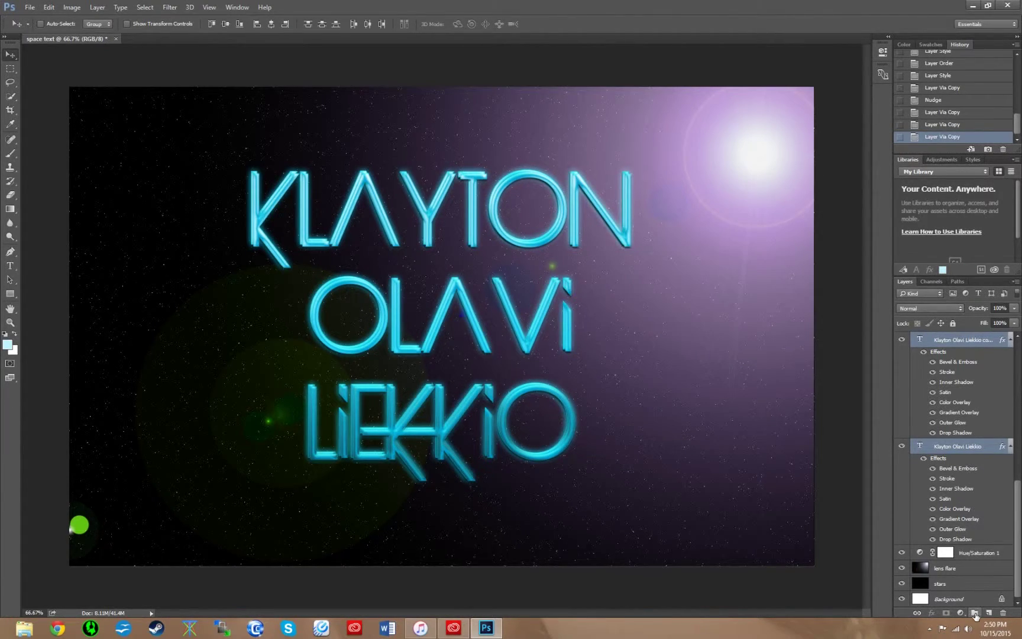
- Group the two text layers into a group named 'text', then add a new empty layer above it
{"action": "left_click", "coordinate": [976, 614]}
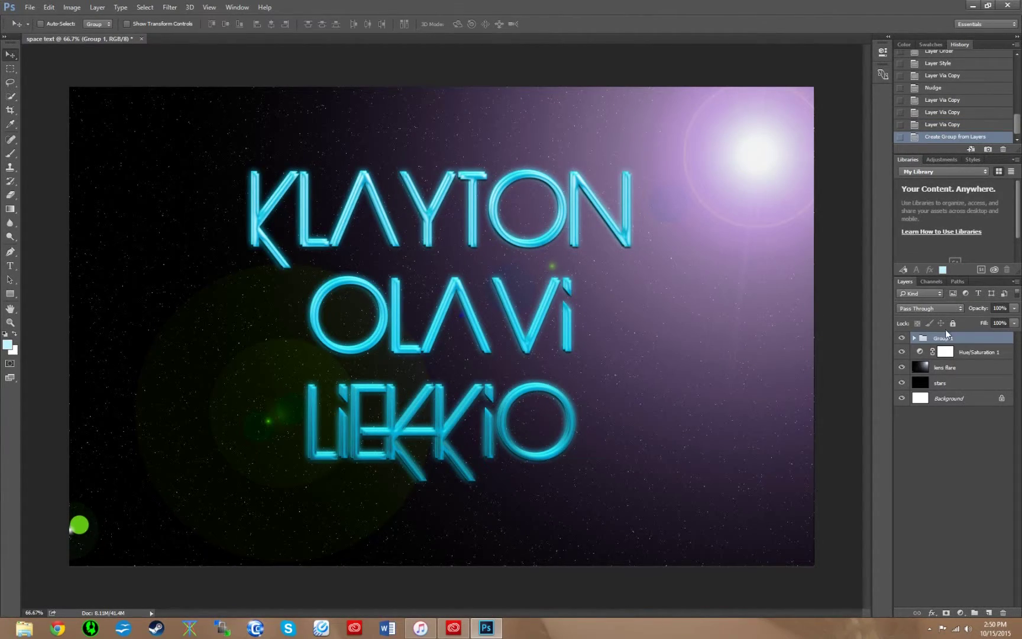
{"action": "double_click", "coordinate": [944, 339]}
{"action": "type", "text": "text"}
{"action": "key", "text": "Return"}
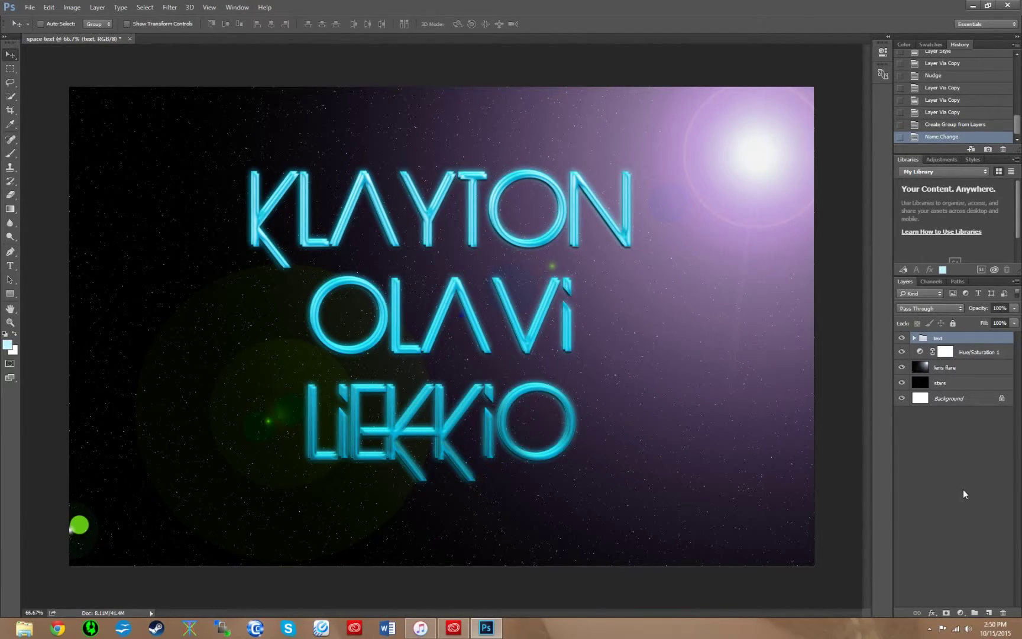
{"action": "left_click", "coordinate": [989, 613]}
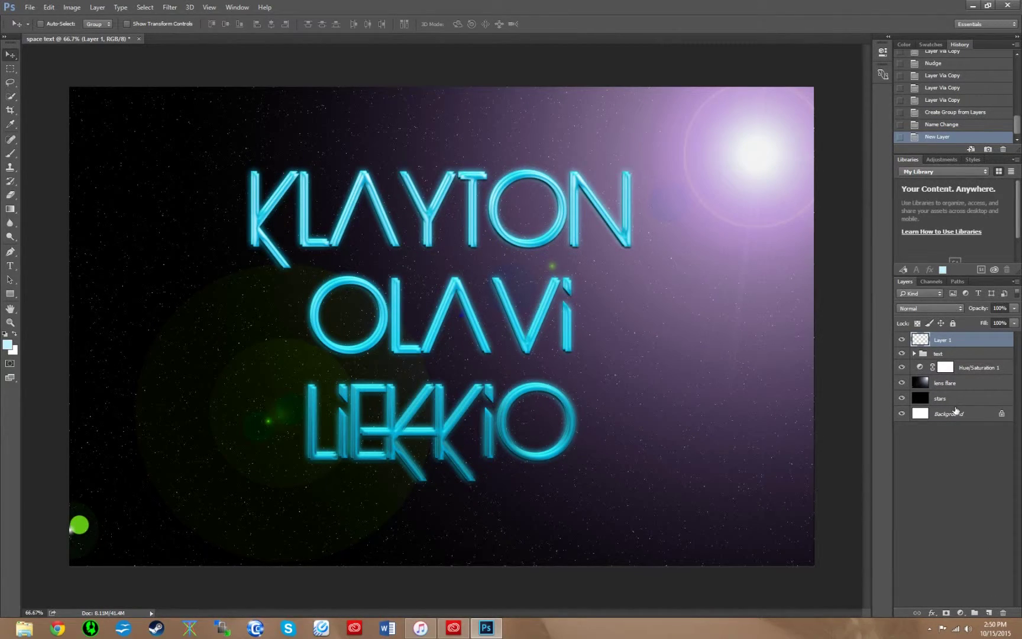
- Rename the new layer to 'paint overlay'
{"action": "key", "text": "o"}
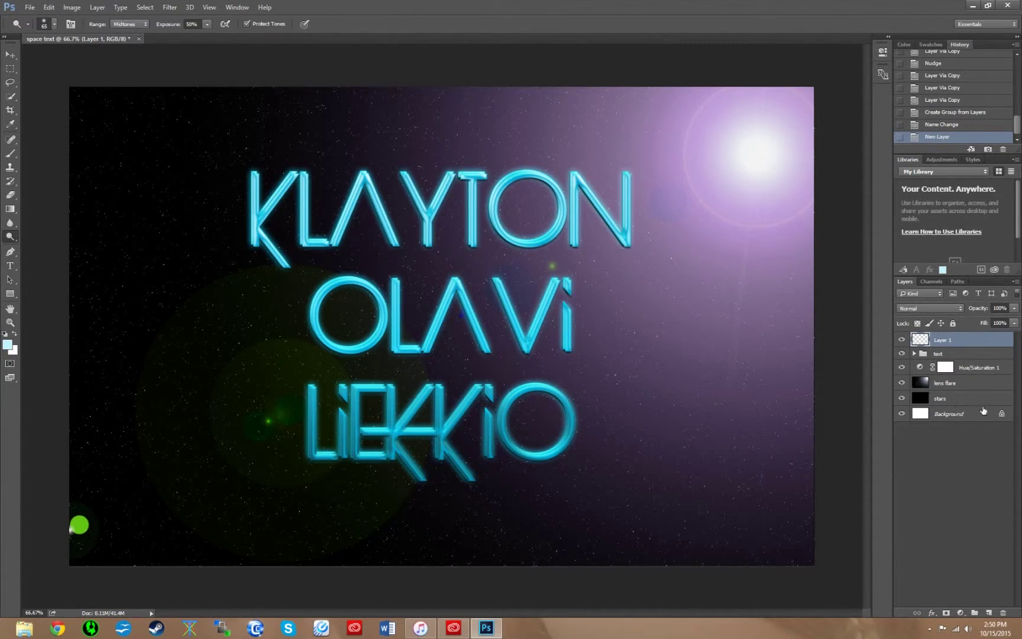
{"action": "type", "text": "paint overlay"}
{"action": "key", "text": "Return"}
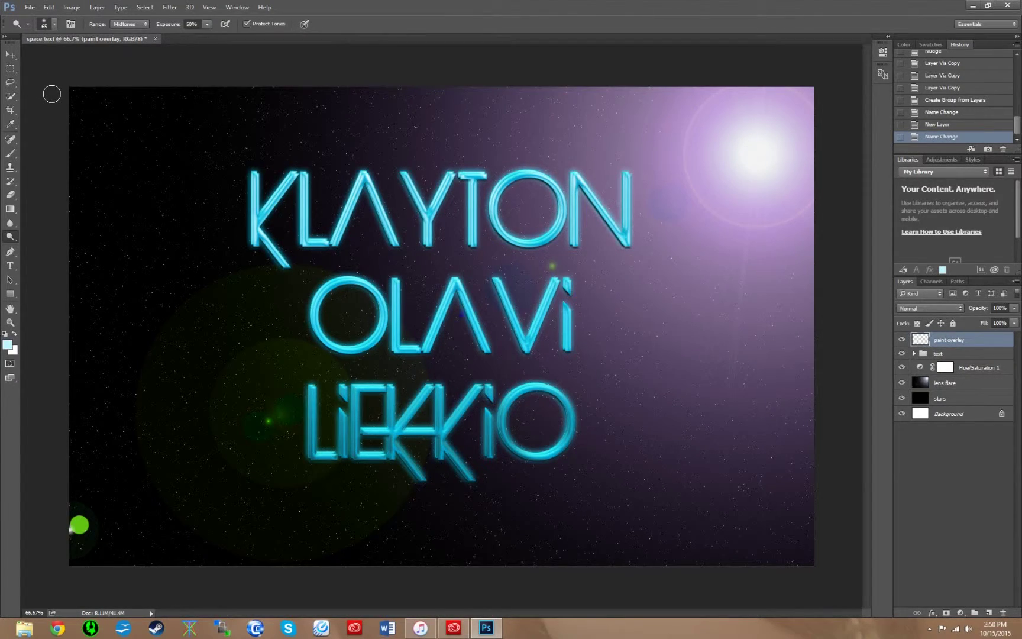
- Pick a 200px, 0% hardness Soft Round brush at 45% opacity
{"action": "key", "text": "b"}
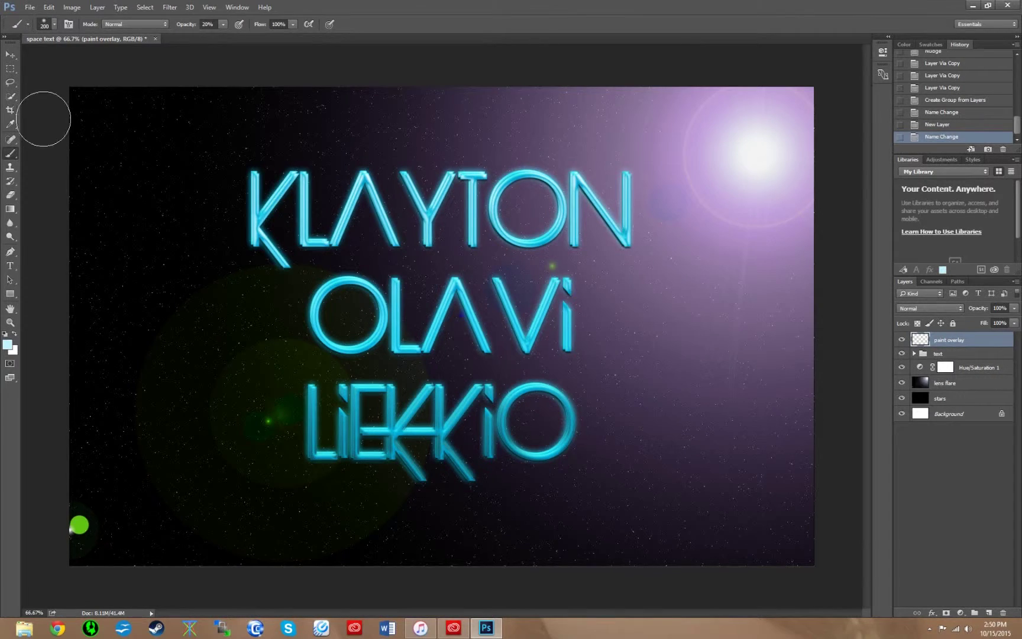
{"action": "left_click", "coordinate": [54, 24]}
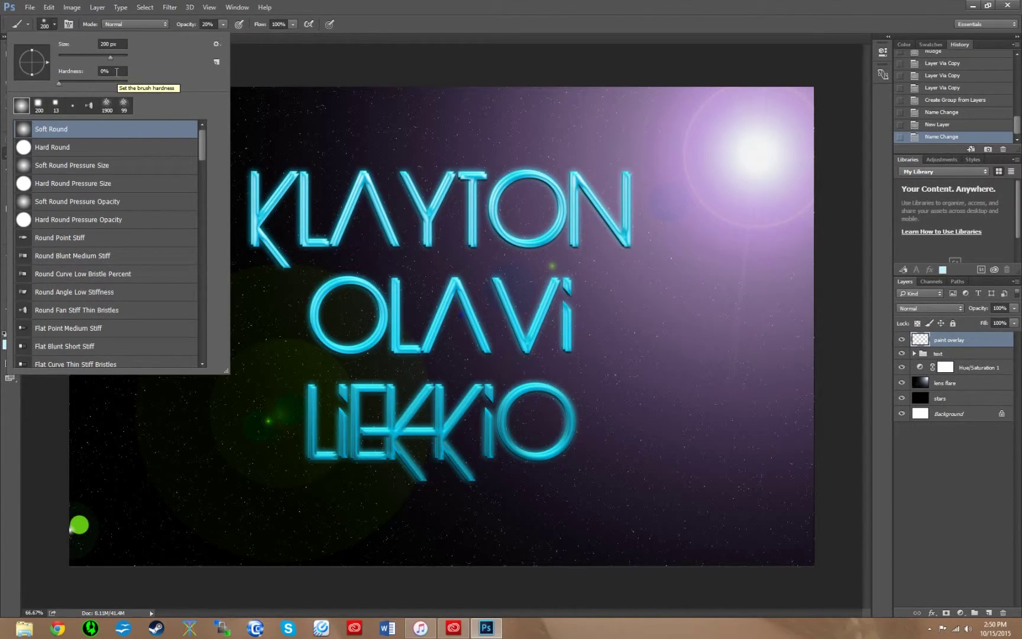
{"action": "left_click", "coordinate": [160, 27]}
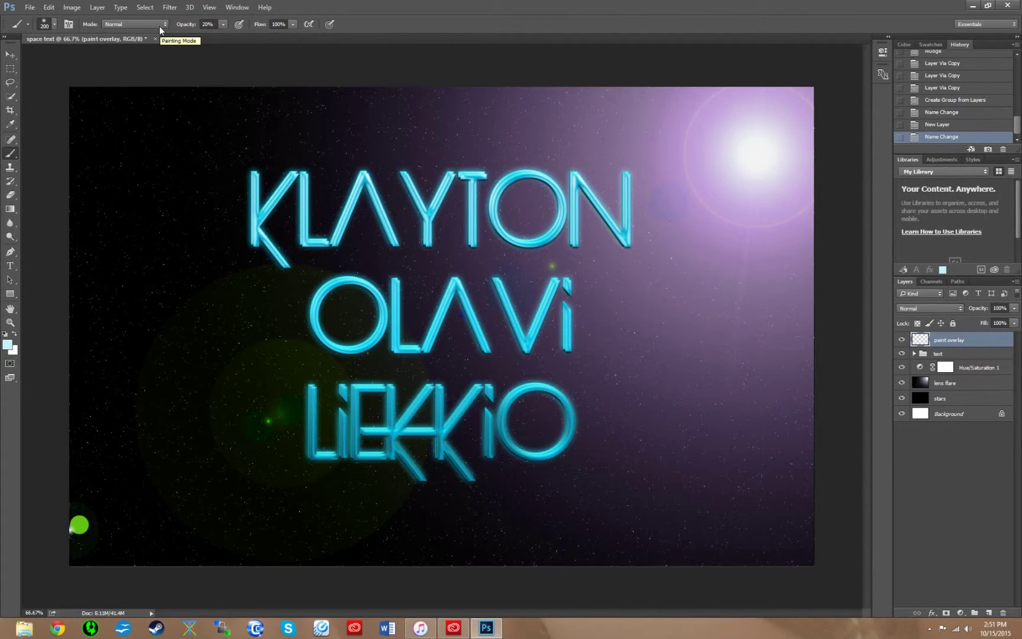
{"action": "left_click", "coordinate": [223, 25]}
{"action": "left_click", "coordinate": [223, 37]}
{"action": "type", "text": "45"}
- Set the foreground colour to 16f2ff and paint a cyan glow around the name text
{"action": "left_click", "coordinate": [8, 345]}
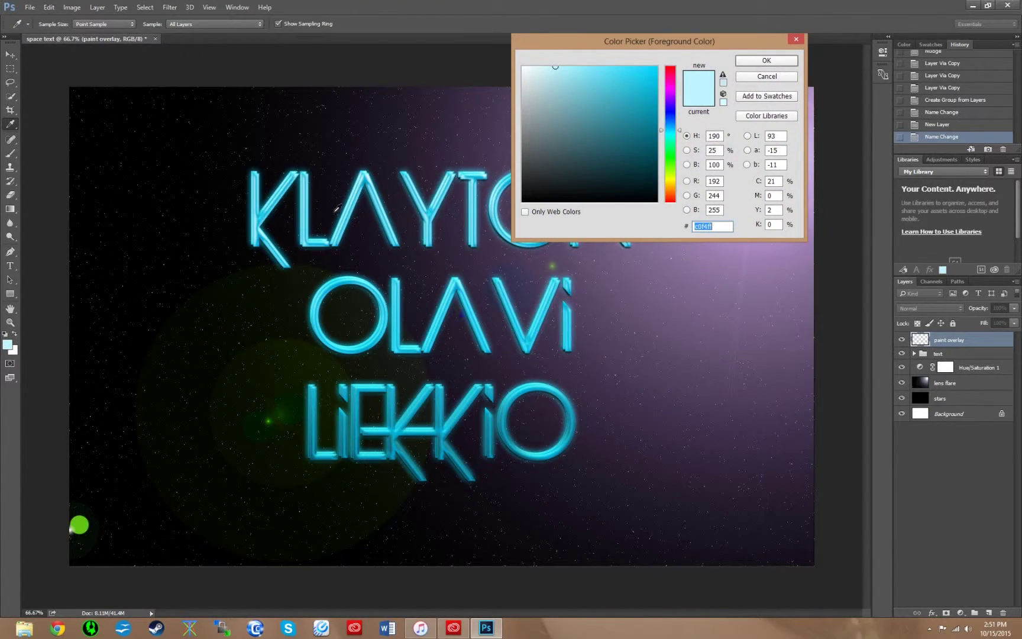
{"action": "type", "text": "16"}
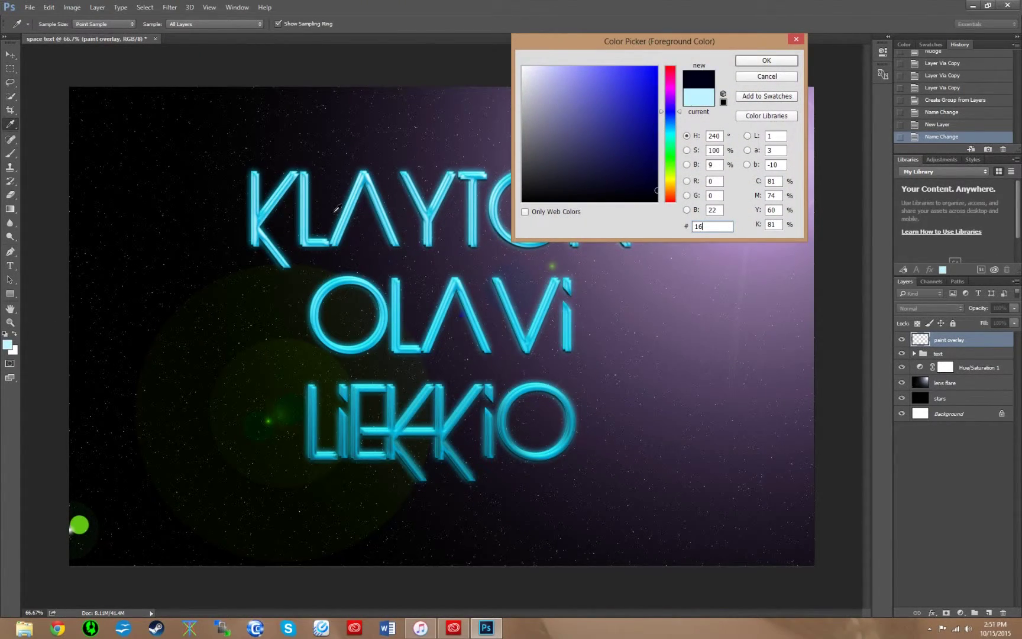
{"action": "type", "text": "f2ff"}
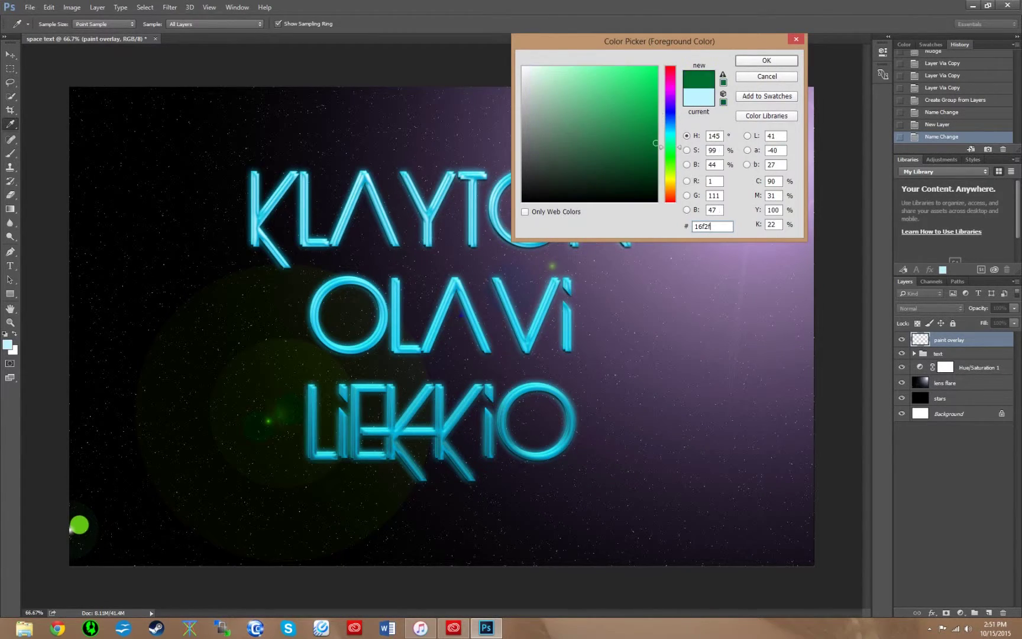
{"action": "left_click", "coordinate": [766, 60]}
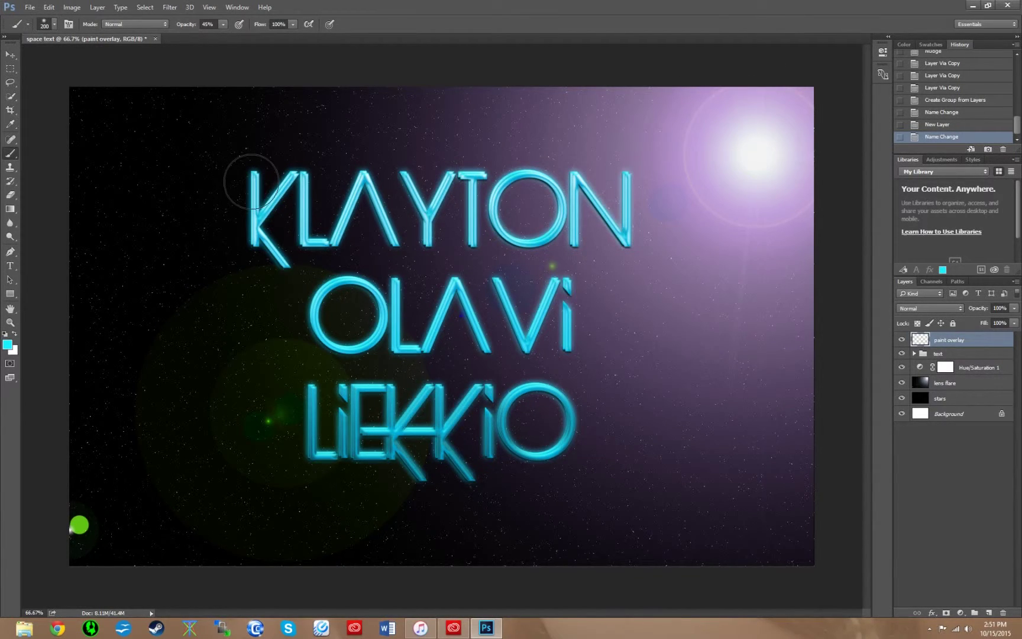
{"action": "mouse_move", "coordinate": [256, 172]}
{"action": "left_mouse_down"}
{"action": "mouse_move", "coordinate": [273, 251]}
{"action": "mouse_move", "coordinate": [331, 195]}
{"action": "mouse_move", "coordinate": [467, 222]}
{"action": "mouse_move", "coordinate": [577, 204]}
{"action": "mouse_move", "coordinate": [657, 235]}
{"action": "mouse_move", "coordinate": [551, 183]}
{"action": "mouse_move", "coordinate": [402, 201]}
{"action": "mouse_move", "coordinate": [497, 171]}
{"action": "mouse_move", "coordinate": [638, 206]}
{"action": "mouse_move", "coordinate": [319, 320]}
{"action": "mouse_move", "coordinate": [586, 331]}
{"action": "mouse_move", "coordinate": [355, 313]}
{"action": "mouse_move", "coordinate": [316, 432]}
{"action": "mouse_move", "coordinate": [450, 473]}
{"action": "mouse_move", "coordinate": [467, 414]}
{"action": "mouse_move", "coordinate": [562, 402]}
{"action": "mouse_move", "coordinate": [449, 370]}
{"action": "mouse_move", "coordinate": [535, 311]}
{"action": "left_mouse_up"}
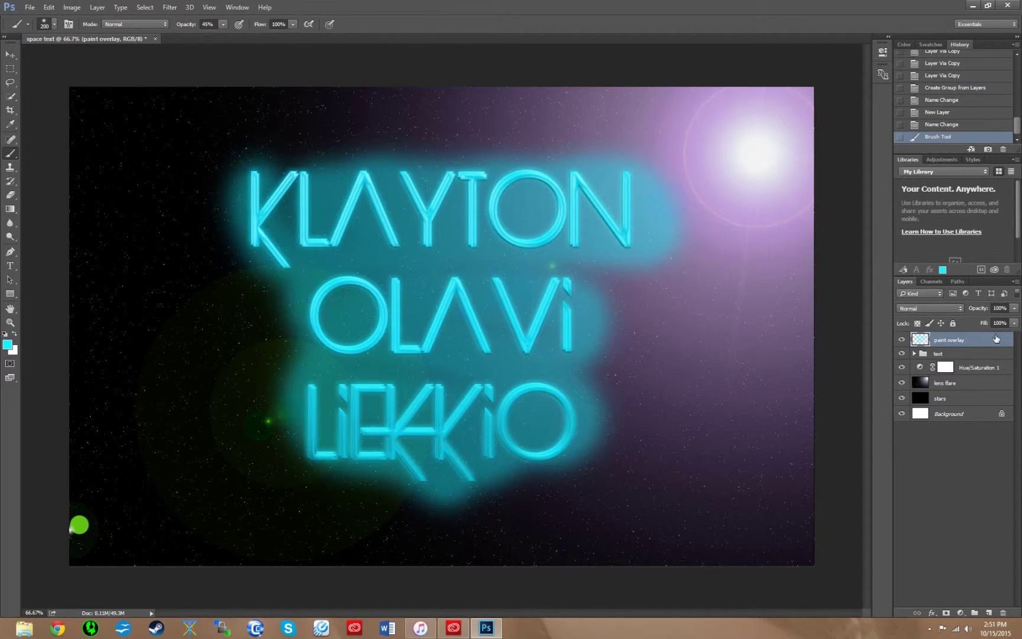
- Set the paint overlay layer to Overlay blending, then select Move and reset colours to black/white
{"action": "left_click", "coordinate": [959, 309]}
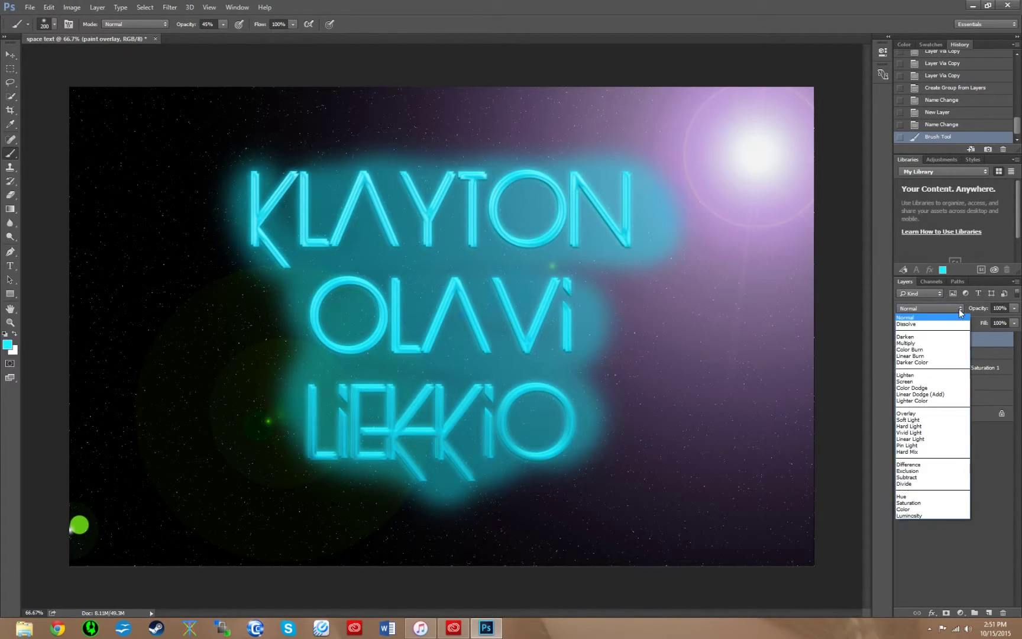
{"action": "left_click", "coordinate": [909, 417]}
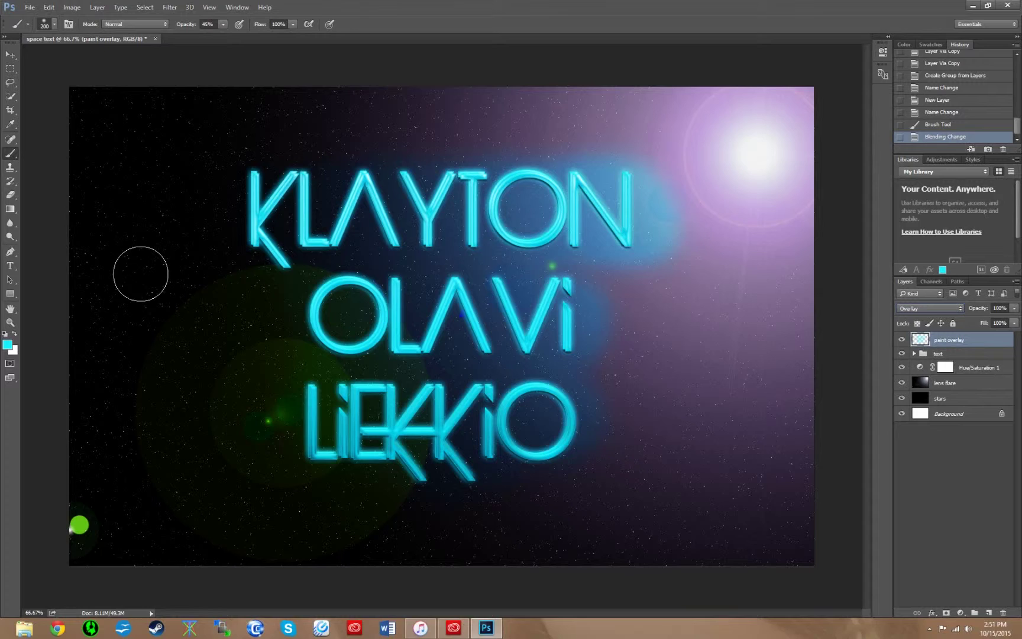
{"action": "key", "text": "v"}
{"action": "key", "text": "d"}
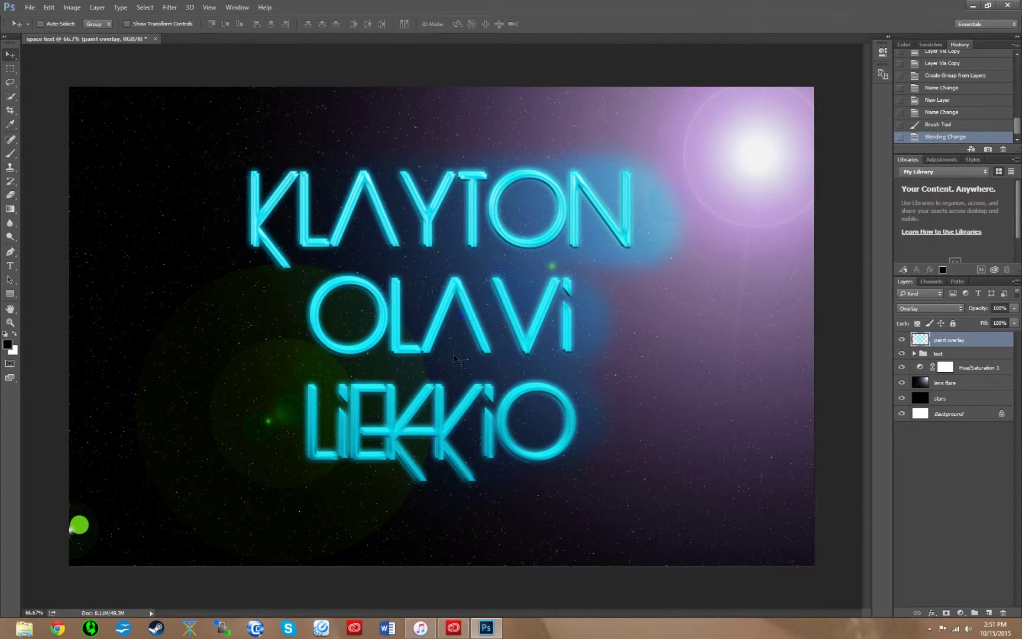
- Add a new layer above paint overlay and name it 'clouds'
{"action": "left_click", "coordinate": [988, 613]}
{"action": "double_click", "coordinate": [951, 342]}
{"action": "type", "text": "clouds"}
{"action": "key", "text": "Return"}
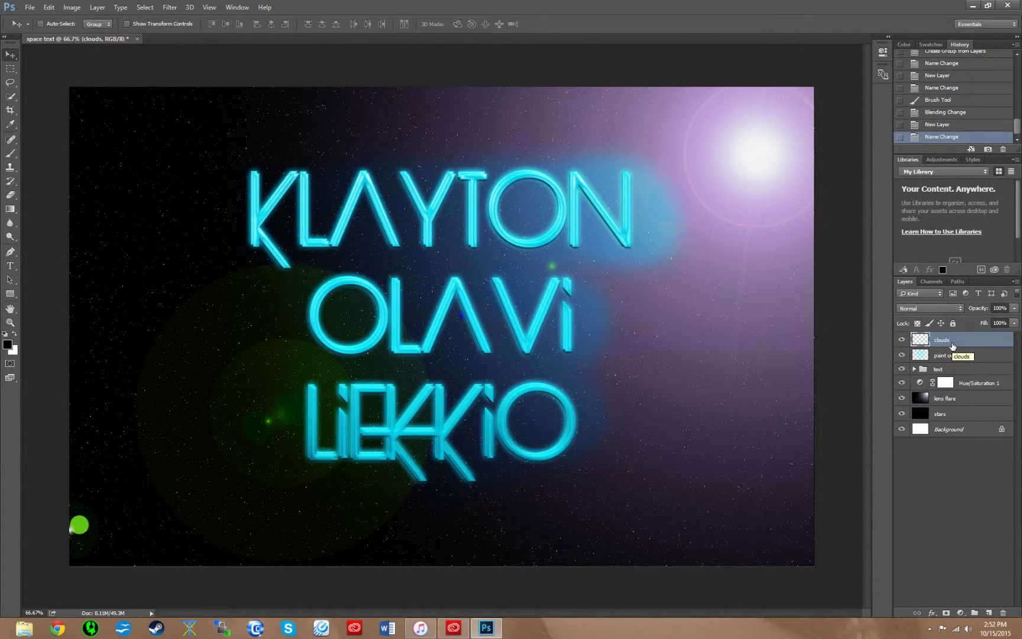
- Fill the clouds layer with Filter > Render > Clouds
{"action": "left_click", "coordinate": [168, 8]}
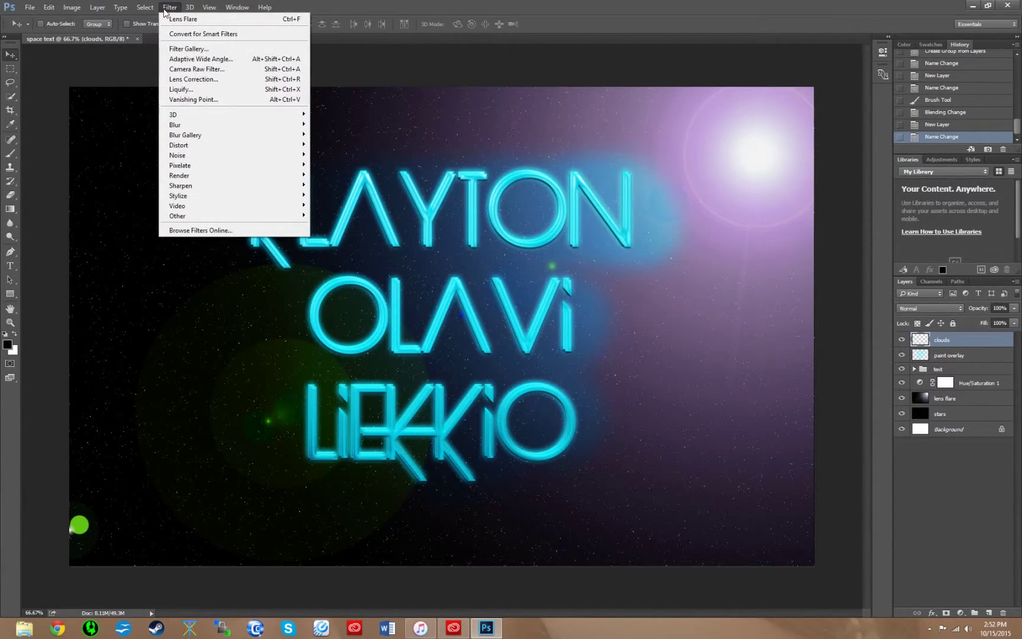
{"action": "mouse_move", "coordinate": [218, 173]}
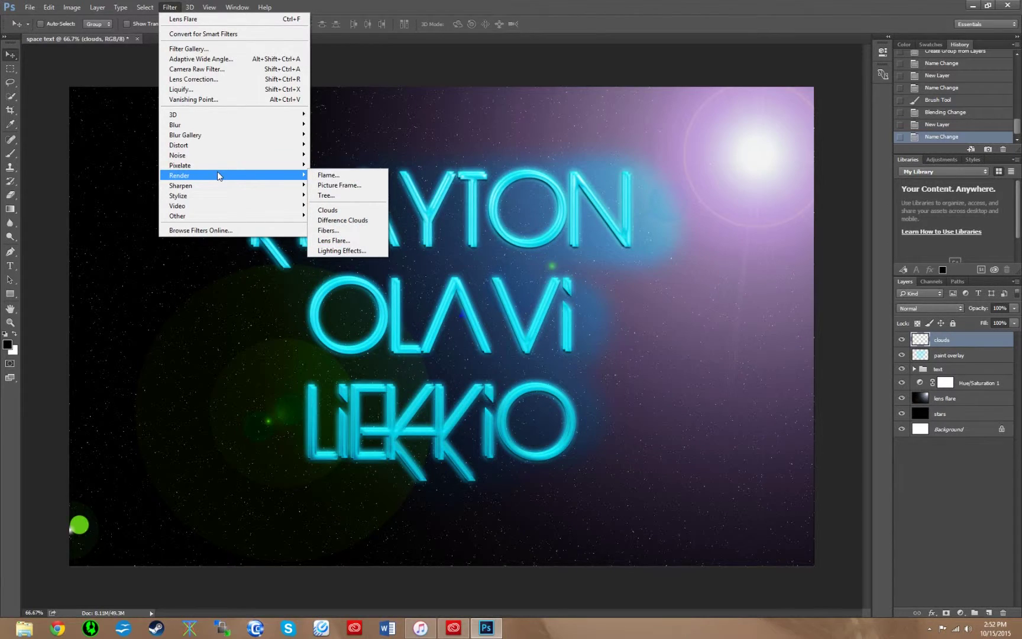
{"action": "left_click", "coordinate": [340, 211]}
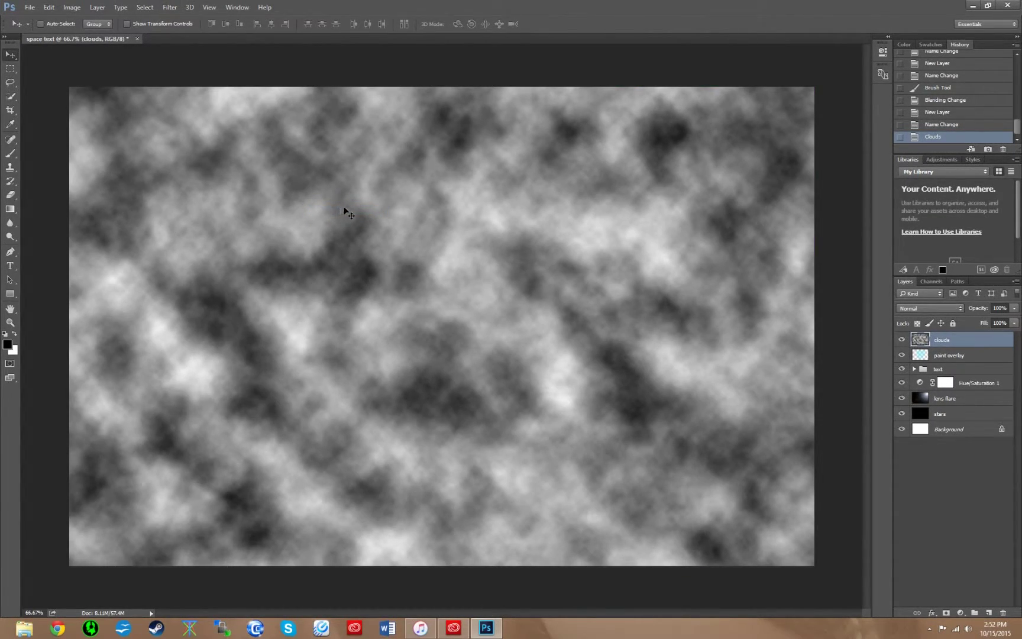
- Add a Gradient Overlay to the clouds layer in Overlay mode at 75% opacity
{"action": "double_click", "coordinate": [992, 343]}
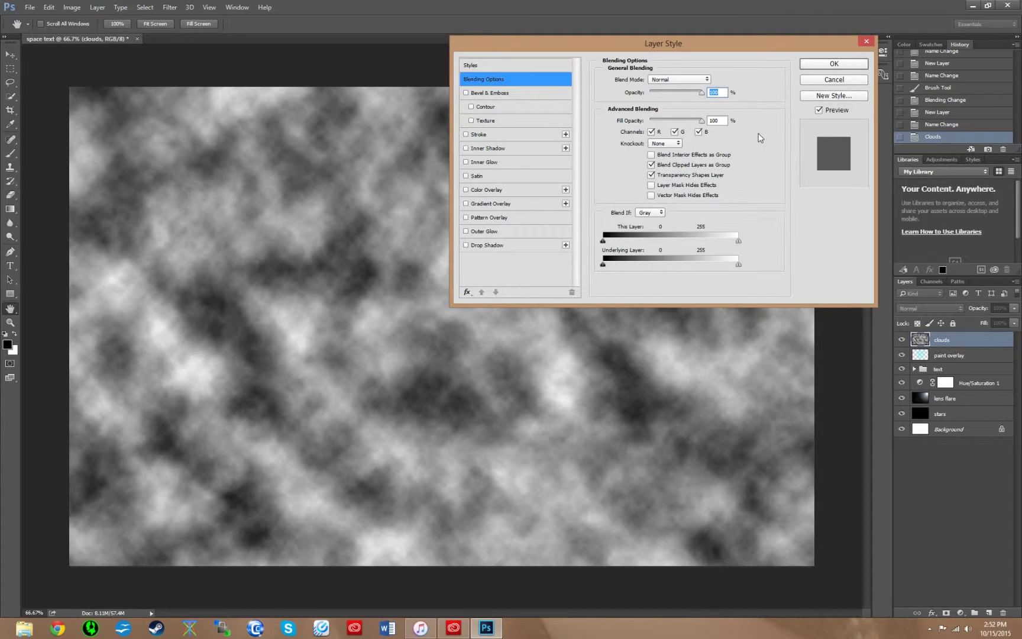
{"action": "left_click", "coordinate": [491, 204]}
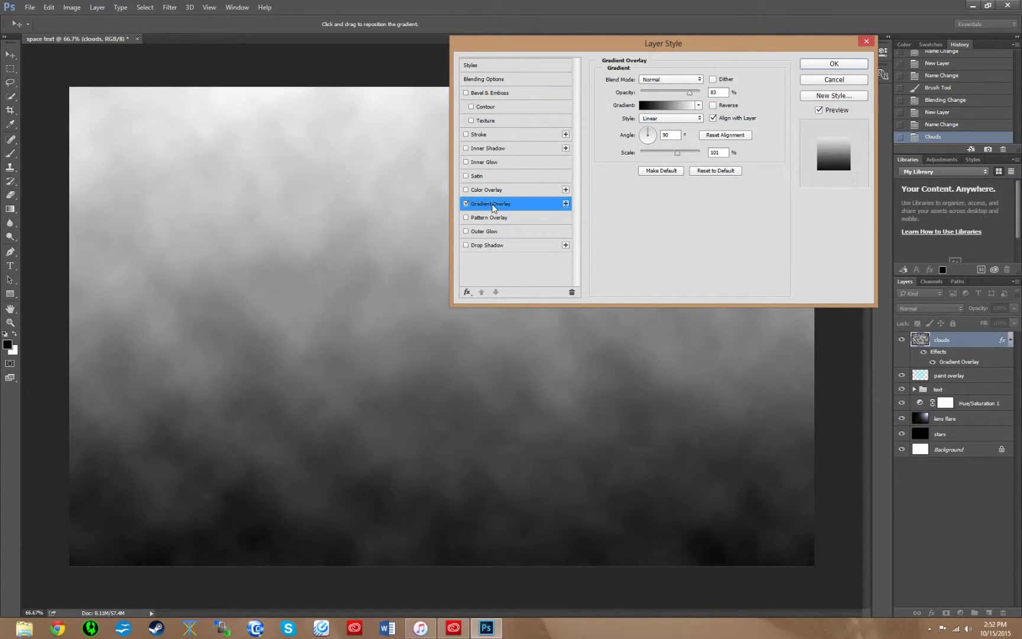
{"action": "left_click", "coordinate": [685, 82]}
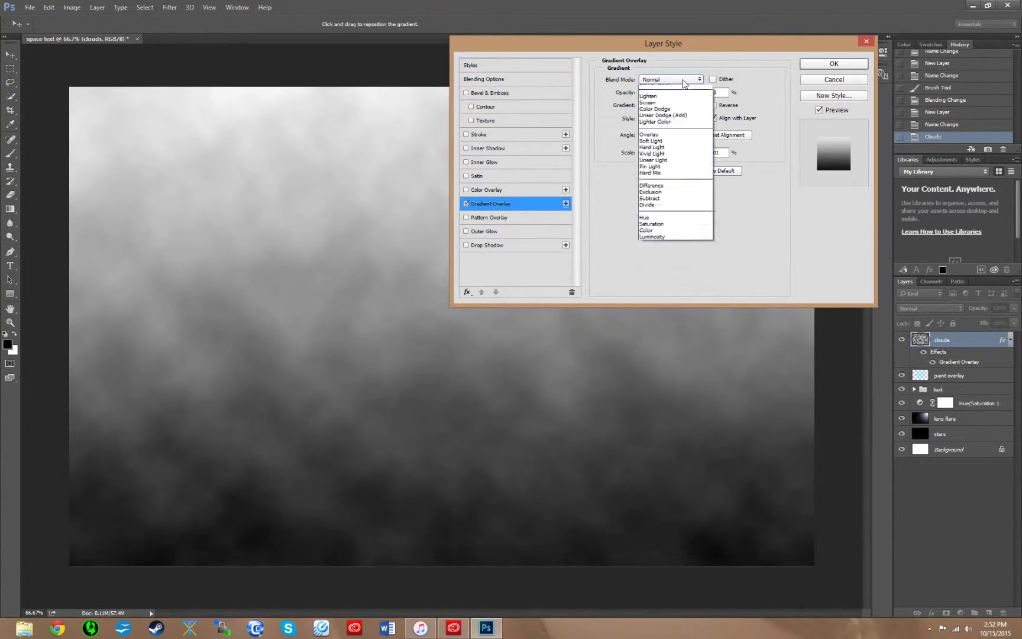
{"action": "left_click", "coordinate": [675, 187]}
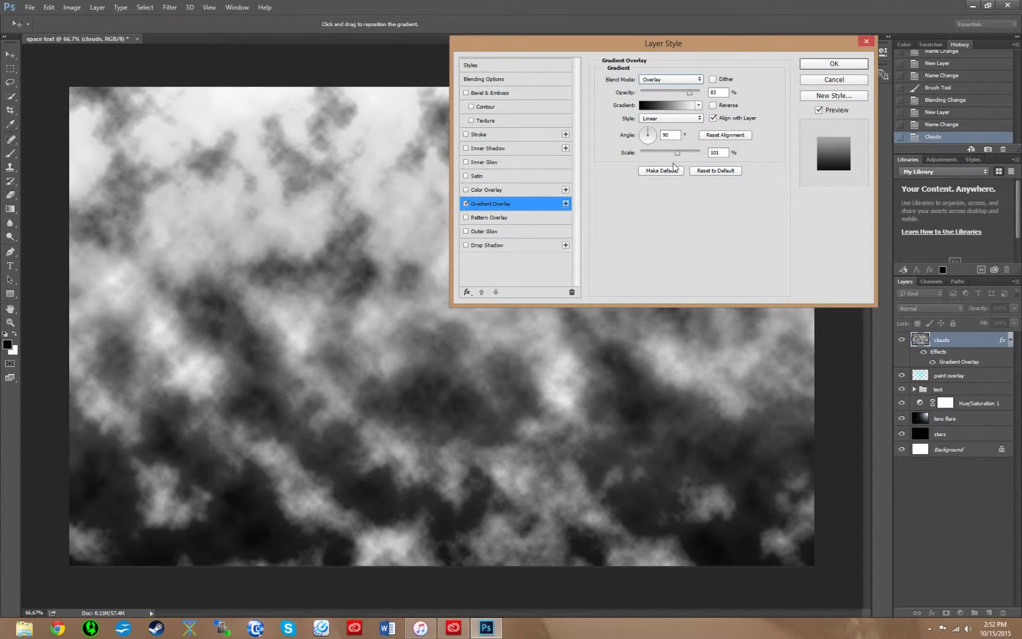
{"action": "double_click", "coordinate": [716, 92]}
{"action": "type", "text": "75"}
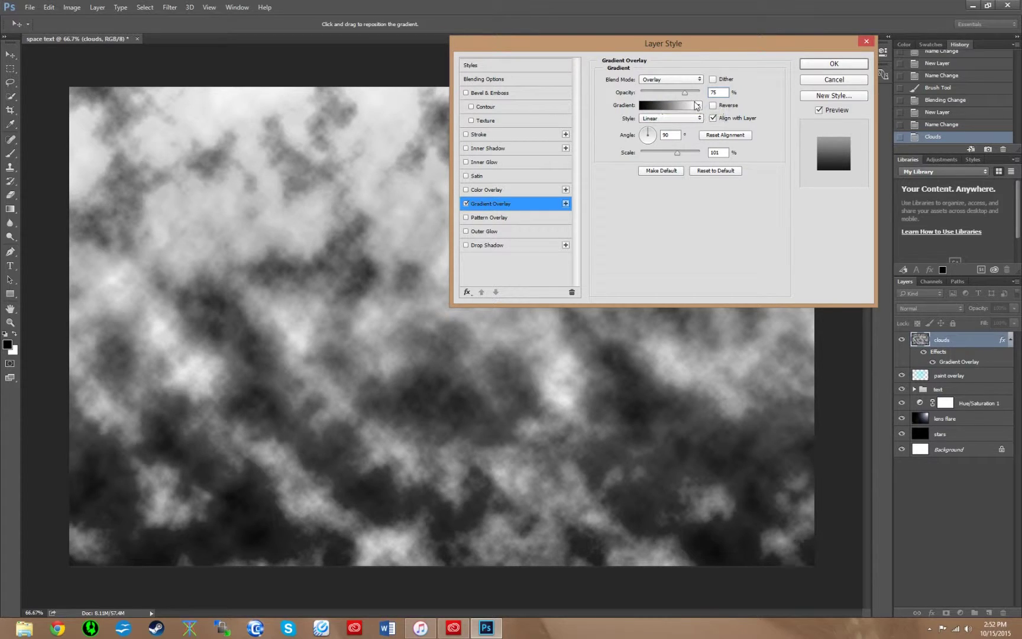
- Choose the Violet, Orange preset as the overlay's gradient
{"action": "left_click", "coordinate": [695, 105]}
{"action": "left_click", "coordinate": [602, 143]}
{"action": "left_click", "coordinate": [699, 106]}
{"action": "left_click", "coordinate": [725, 123]}
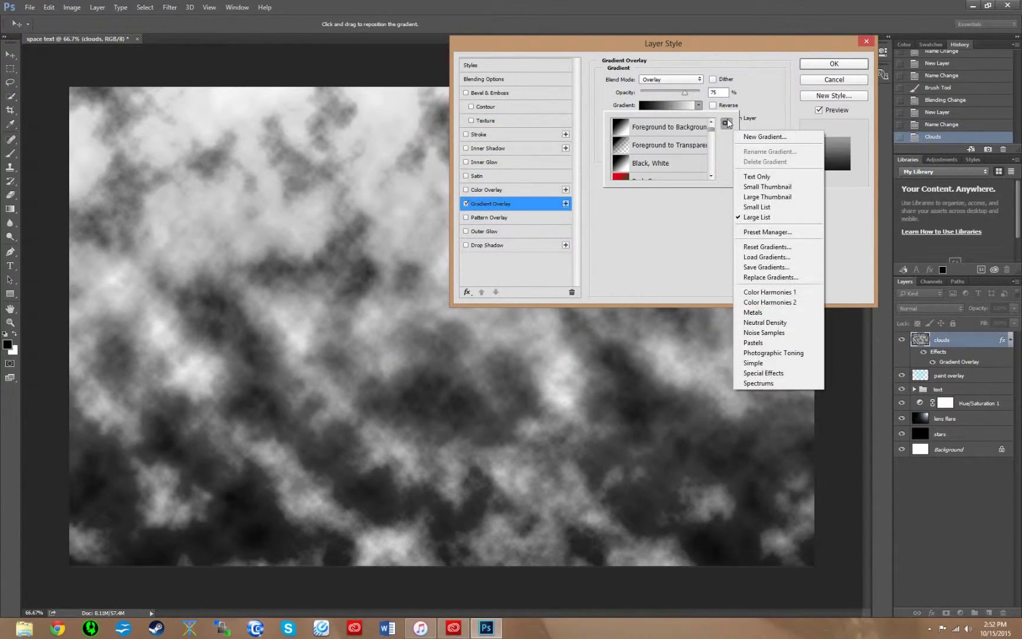
{"action": "left_click", "coordinate": [758, 207]}
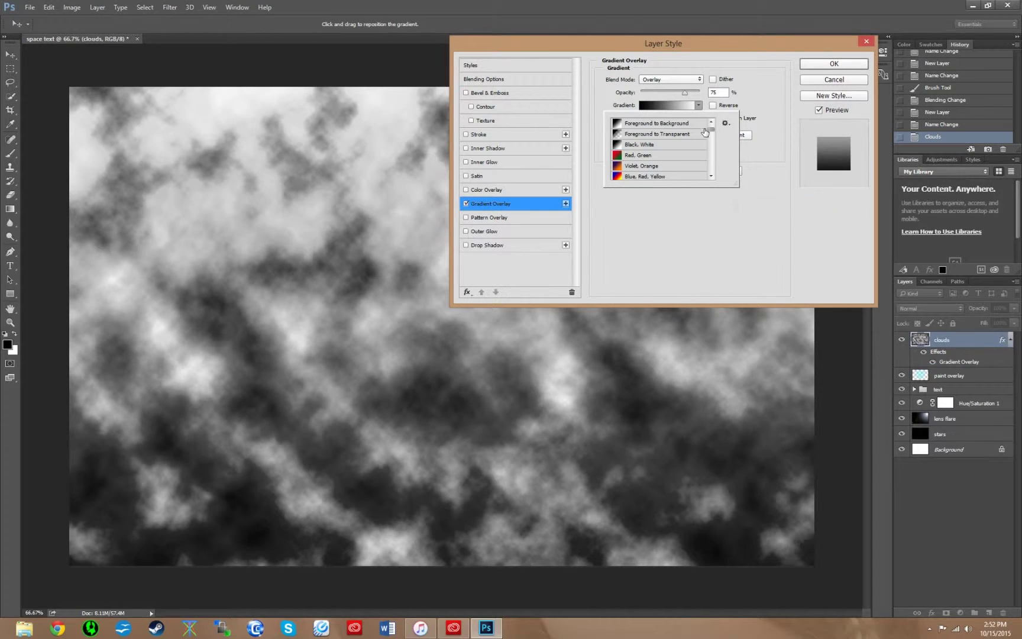
{"action": "left_click", "coordinate": [650, 166]}
{"action": "left_click", "coordinate": [744, 247]}
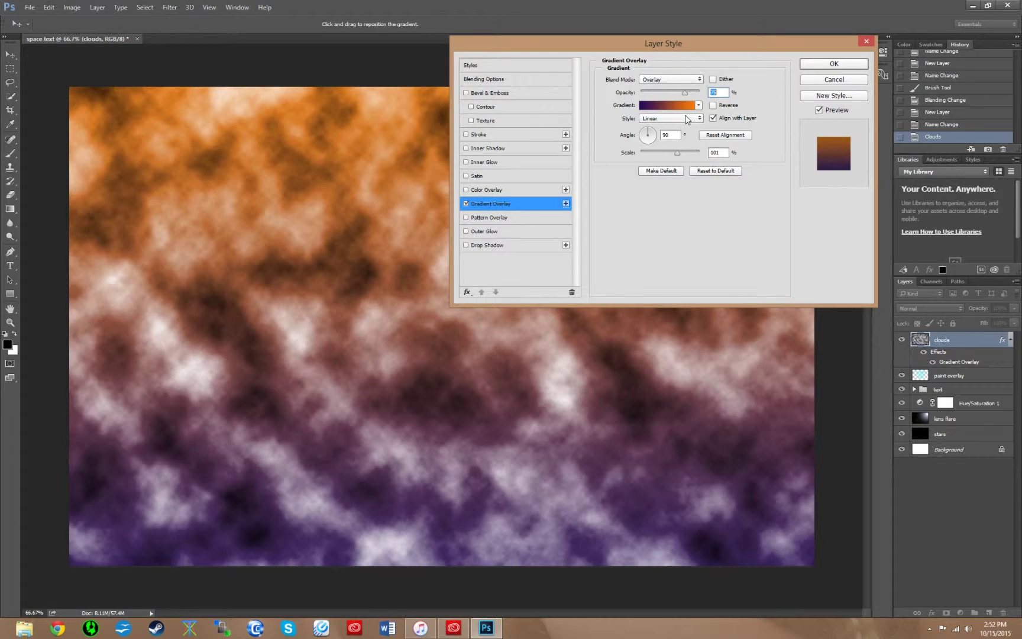
- Set the gradient angle to -150 and scale to 100%, and apply the style
{"action": "left_click", "coordinate": [672, 135]}
{"action": "type", "text": "-150"}
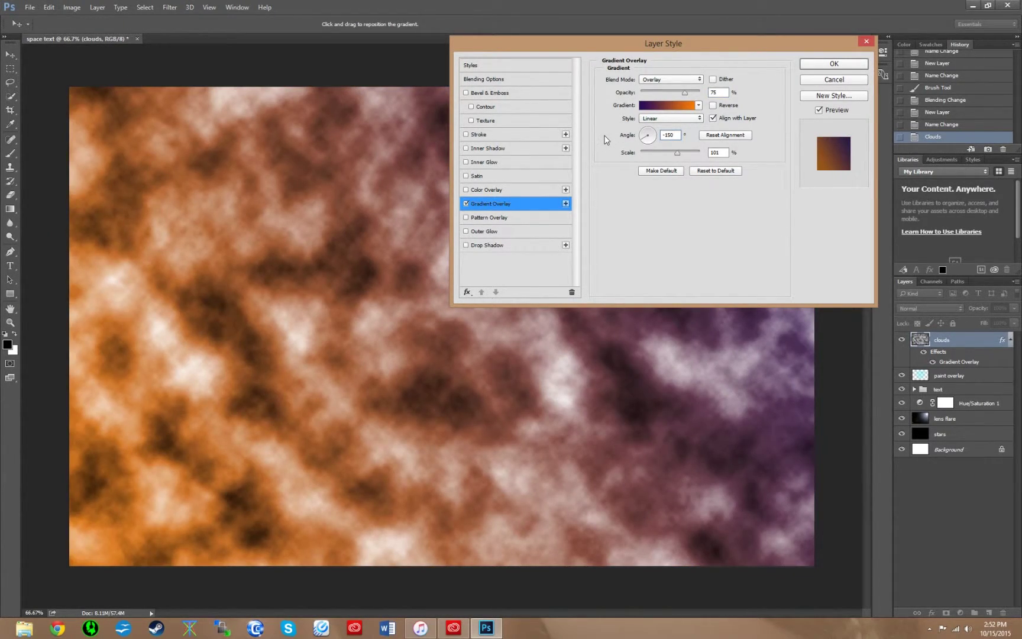
{"action": "key", "text": "Tab"}
{"action": "type", "text": "100"}
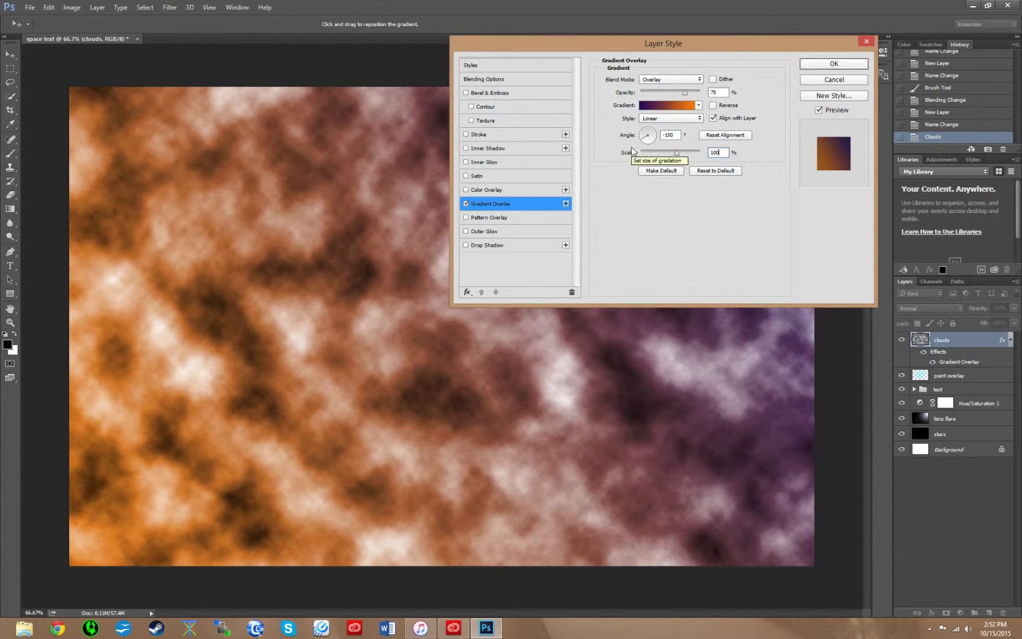
{"action": "left_click", "coordinate": [825, 68]}
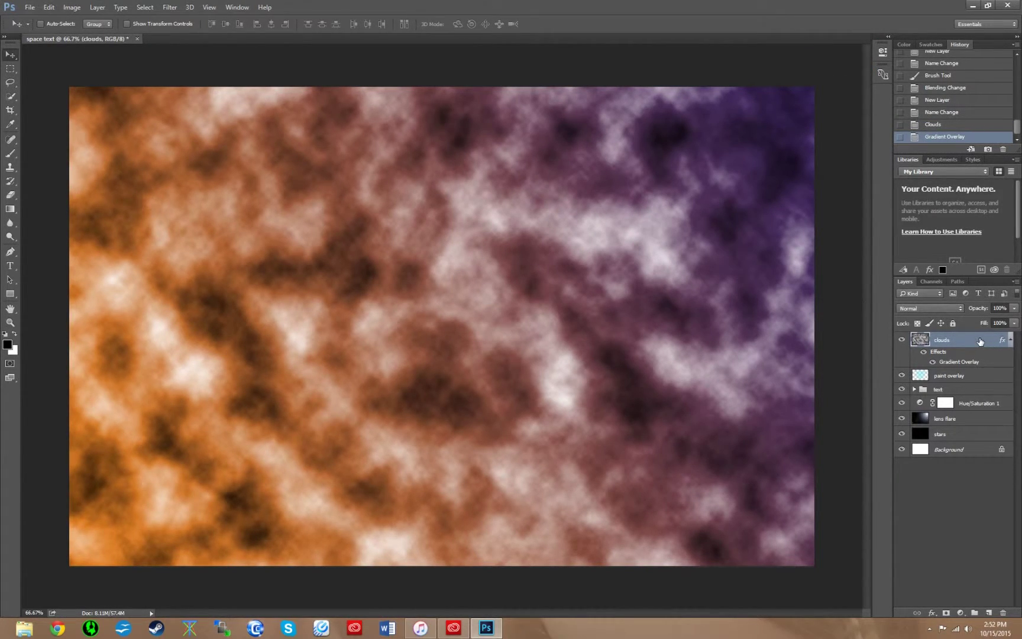
- Set the clouds layer to Soft Light blending and deselect it
{"action": "left_click", "coordinate": [930, 309]}
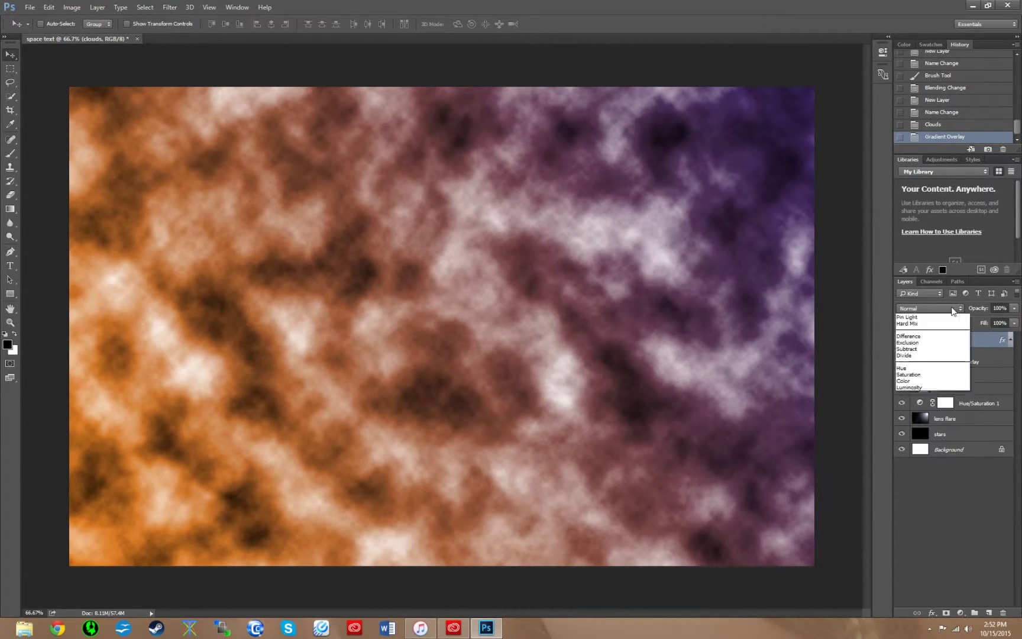
{"action": "left_click", "coordinate": [913, 420]}
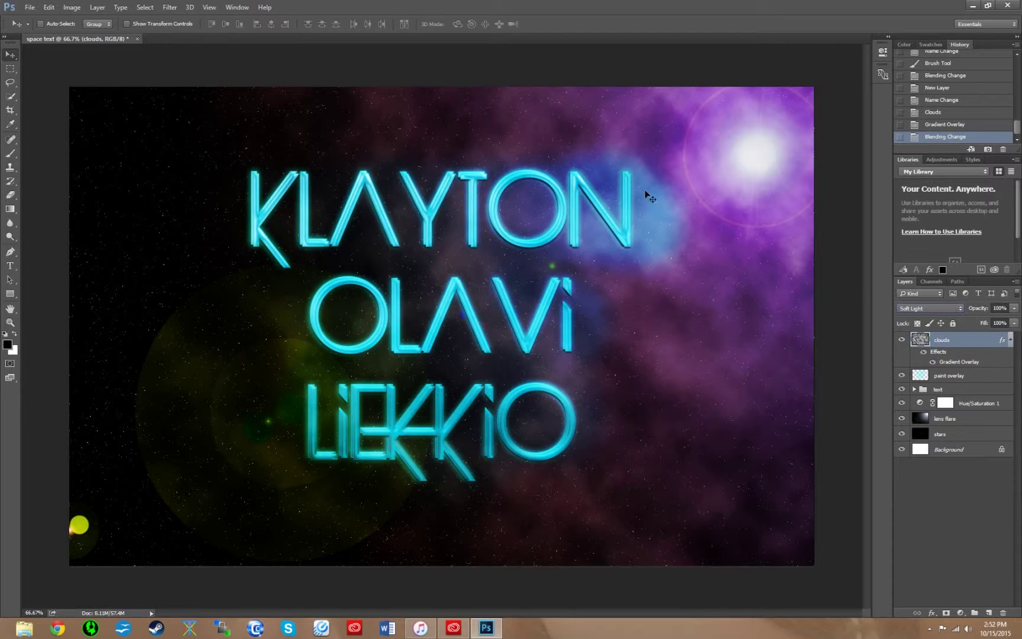
{"action": "left_click", "coordinate": [978, 516]}
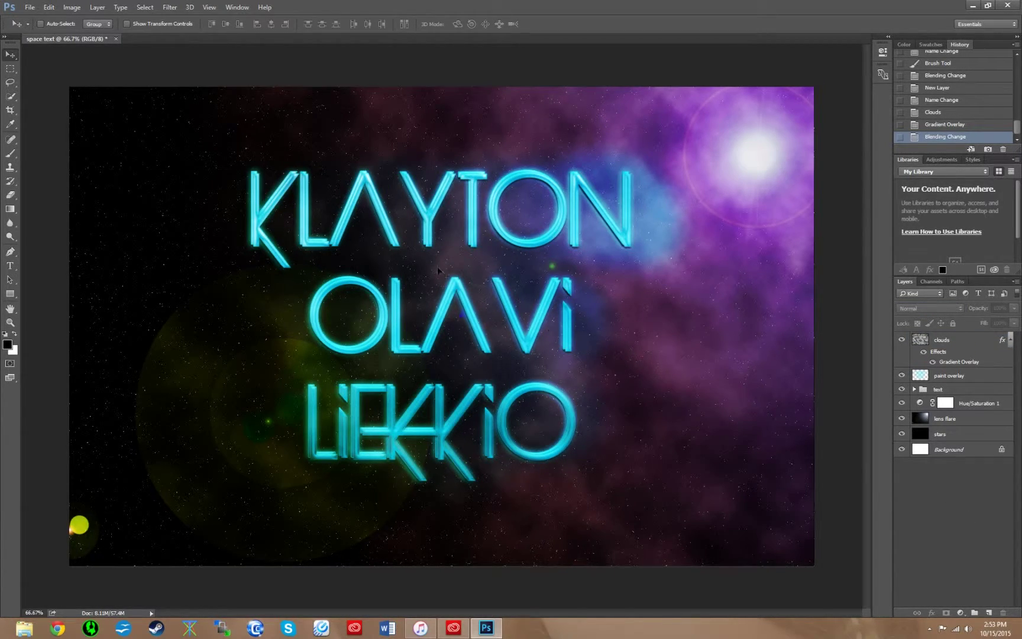
{"action": "left_click", "coordinate": [29, 7]}
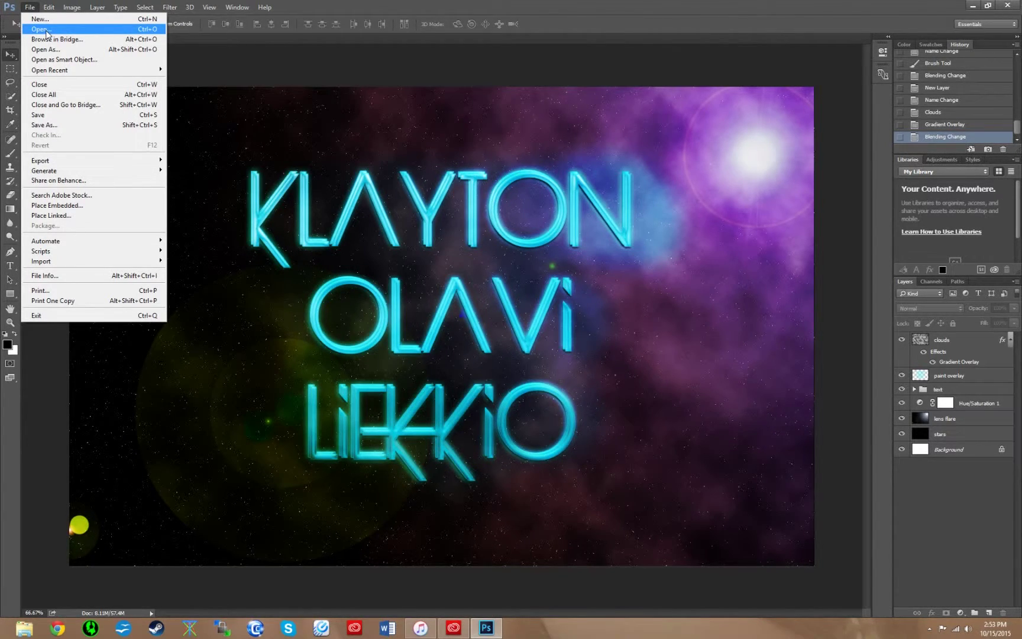
- Open clouds.JPG from the font & img folder on drive F:
{"action": "left_click", "coordinate": [46, 30]}
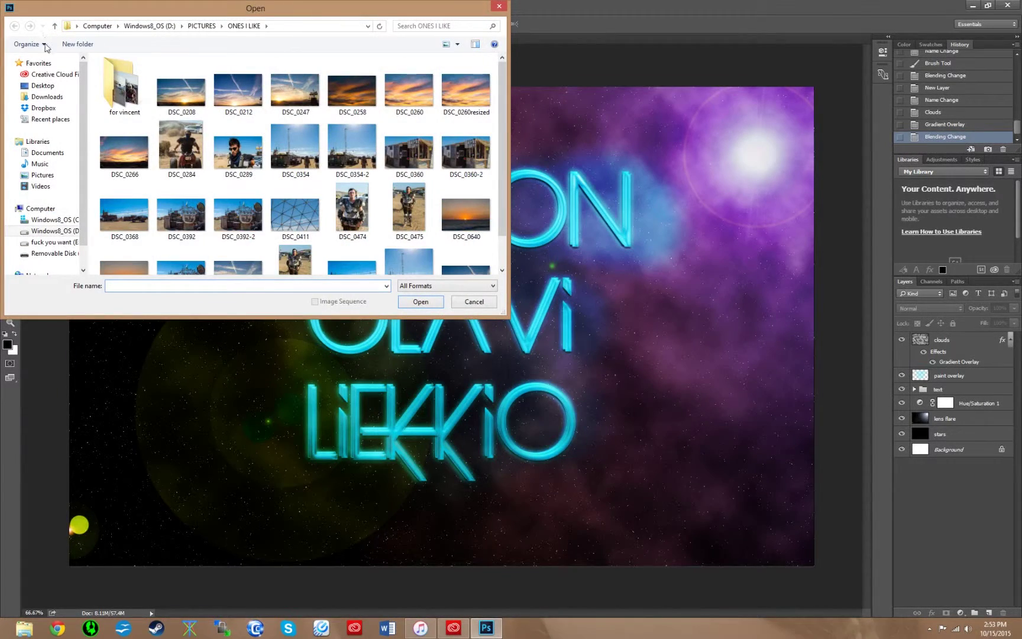
{"action": "left_click", "coordinate": [53, 253]}
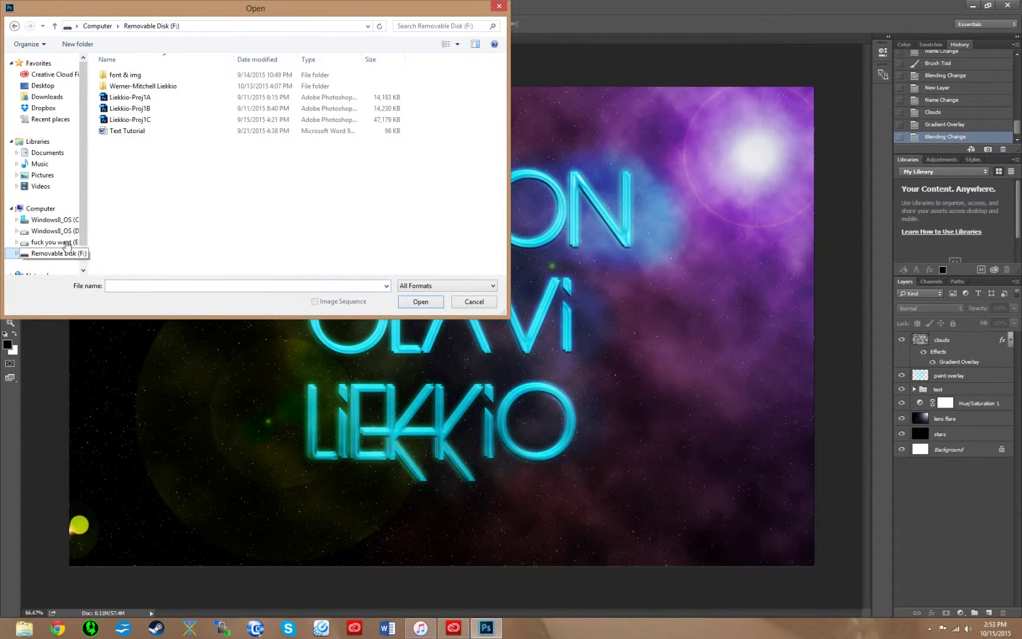
{"action": "double_click", "coordinate": [147, 77]}
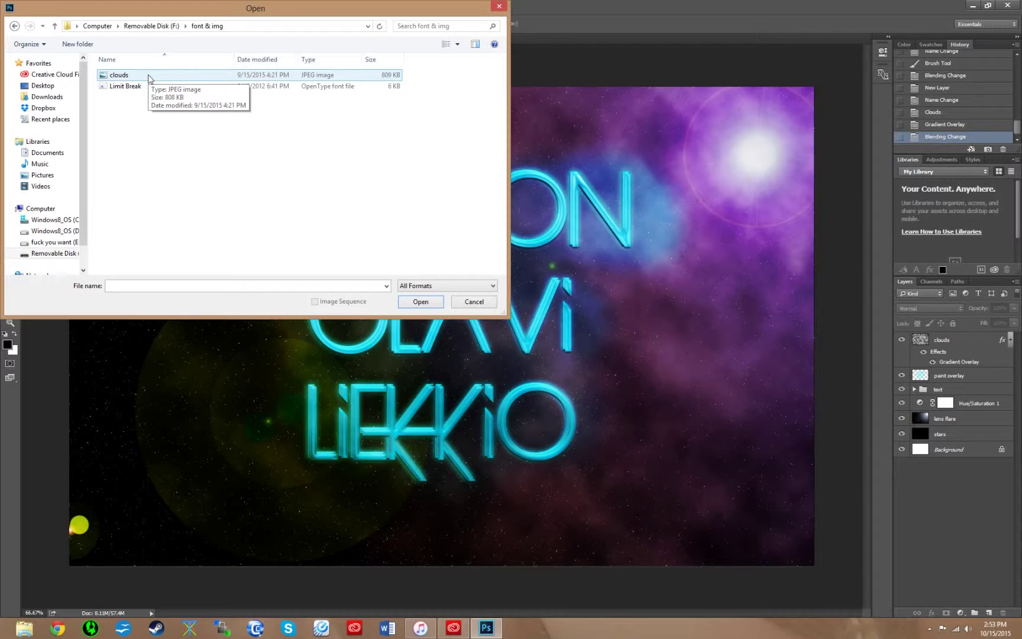
{"action": "left_click", "coordinate": [149, 77]}
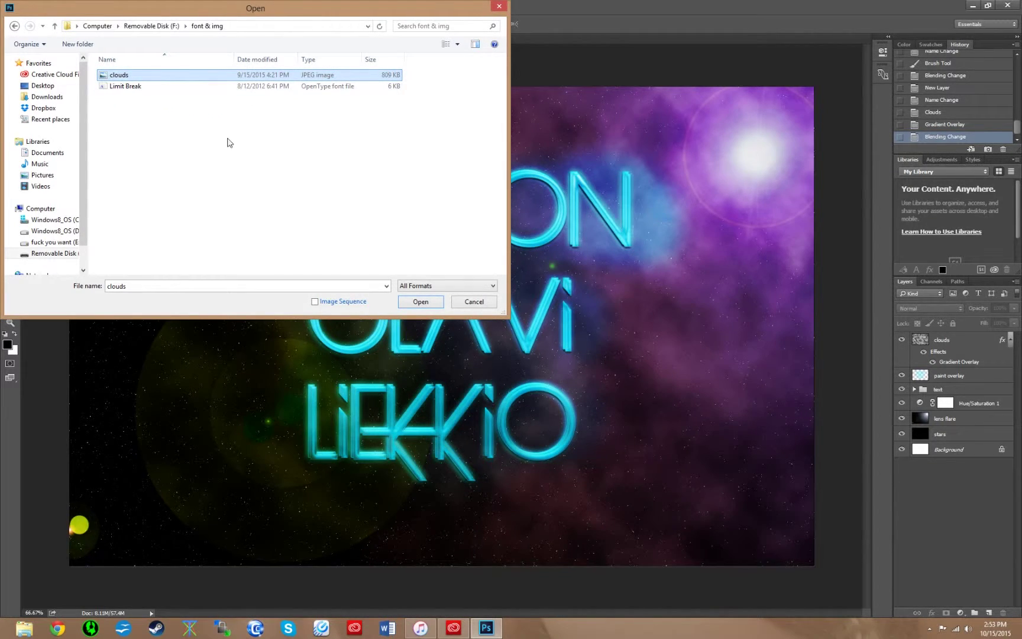
{"action": "left_click", "coordinate": [413, 302]}
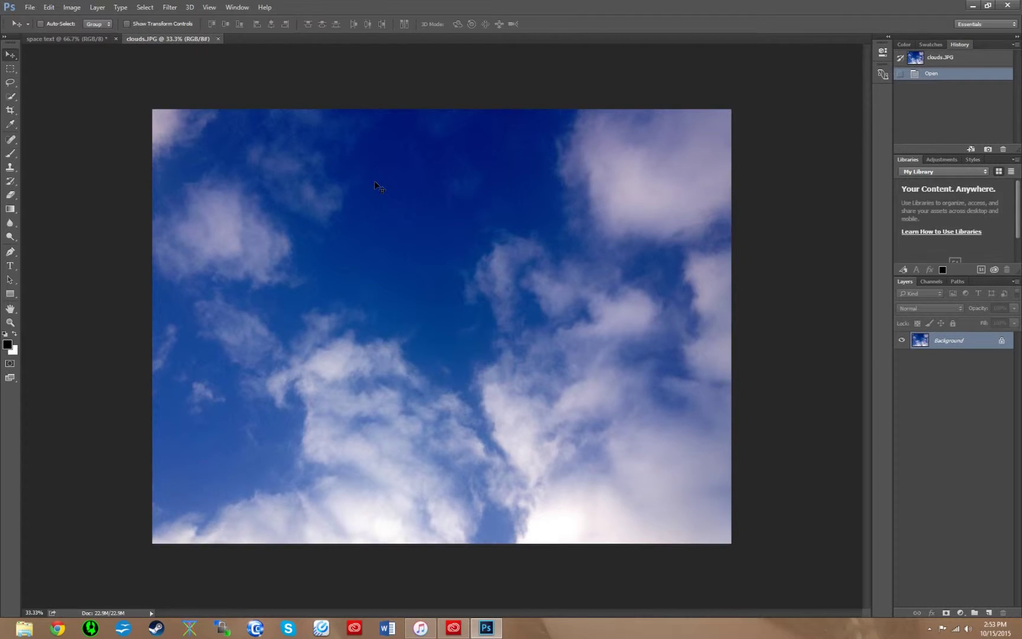
- Tile both documents vertically and drag the clouds photo into the space text document
{"action": "left_click", "coordinate": [236, 7]}
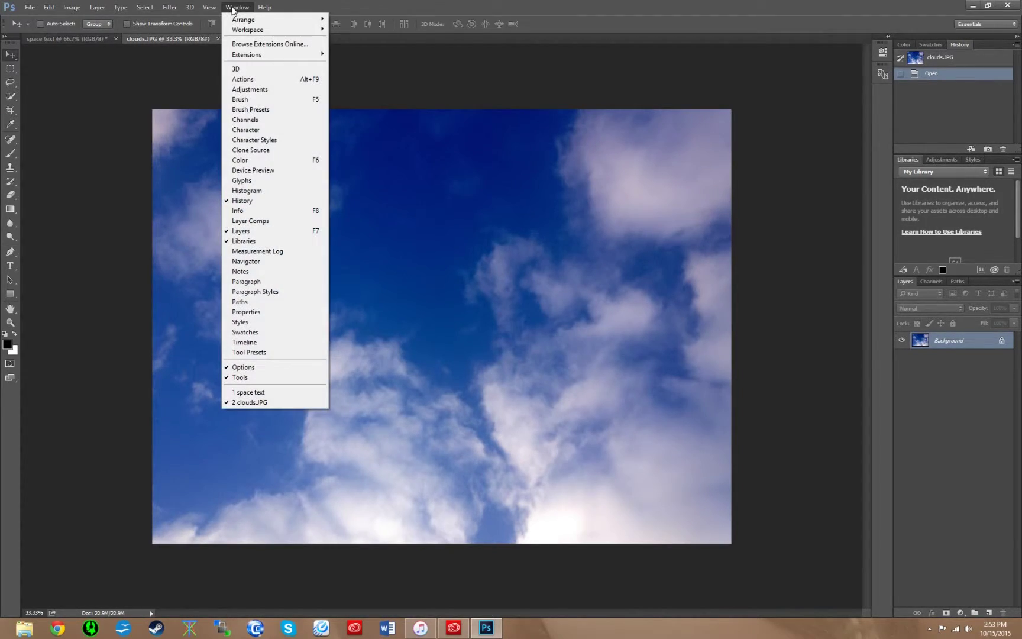
{"action": "mouse_move", "coordinate": [300, 22]}
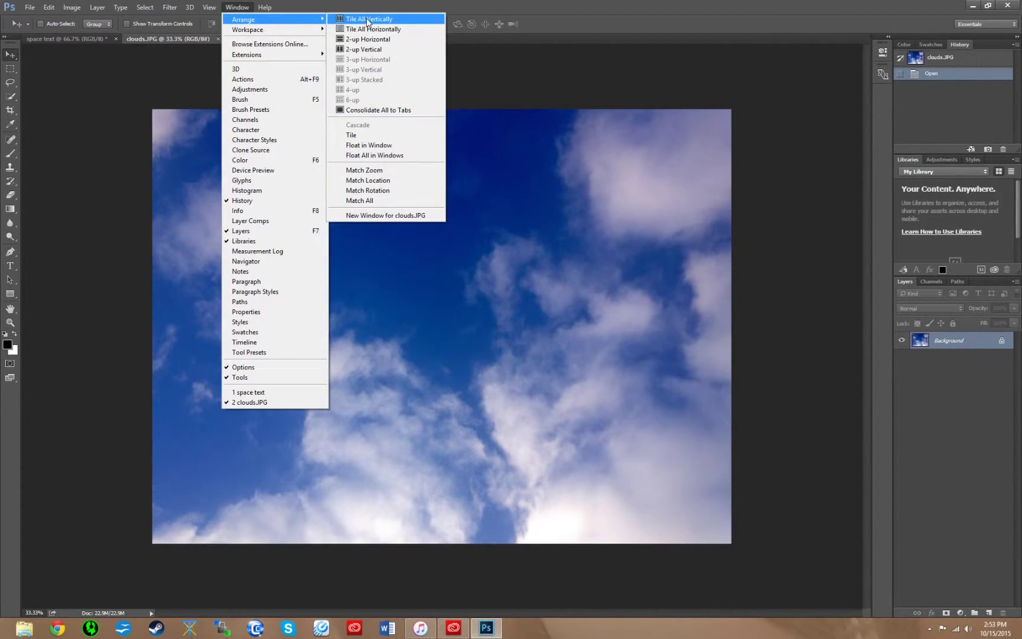
{"action": "left_click", "coordinate": [369, 19]}
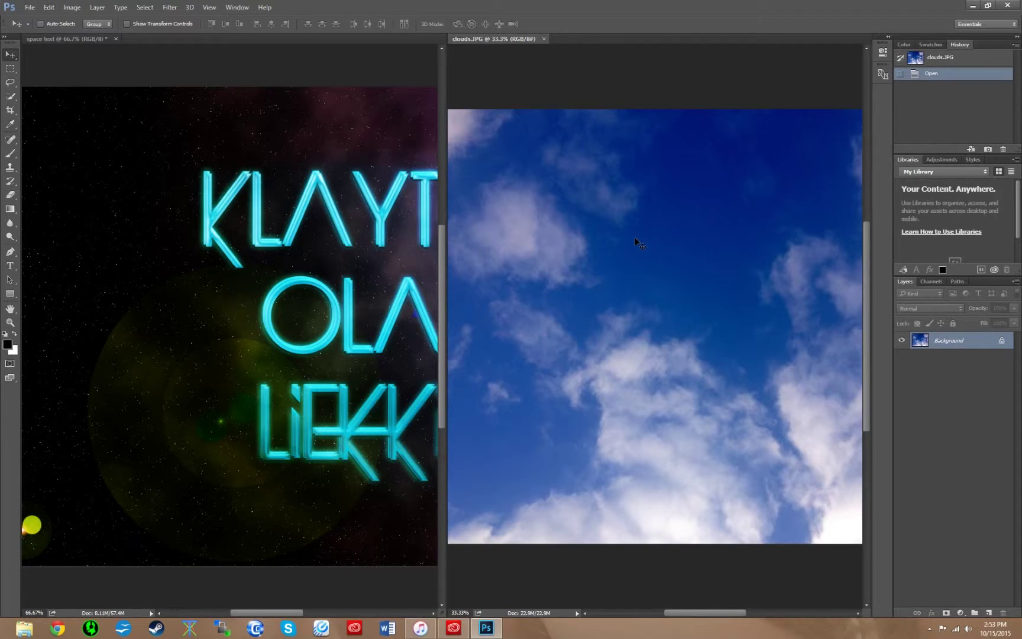
{"action": "left_click_drag", "start_coordinate": [644, 240], "coordinate": [225, 208]}
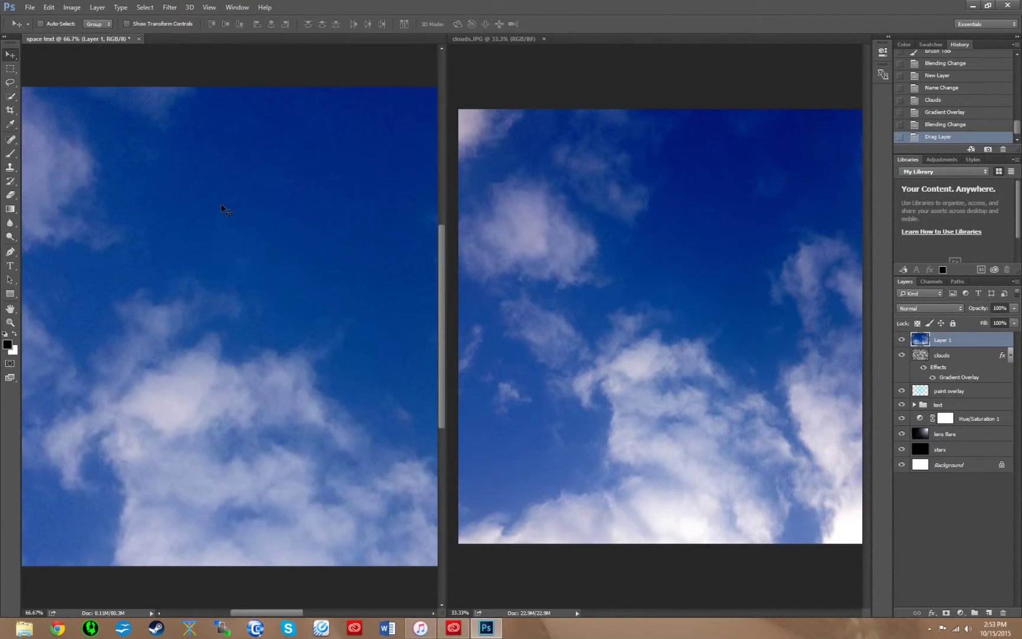
- Close clouds.JPG, rename Layer 1 to 'clouds 2', and move it below the stars layer
{"action": "left_click", "coordinate": [544, 38]}
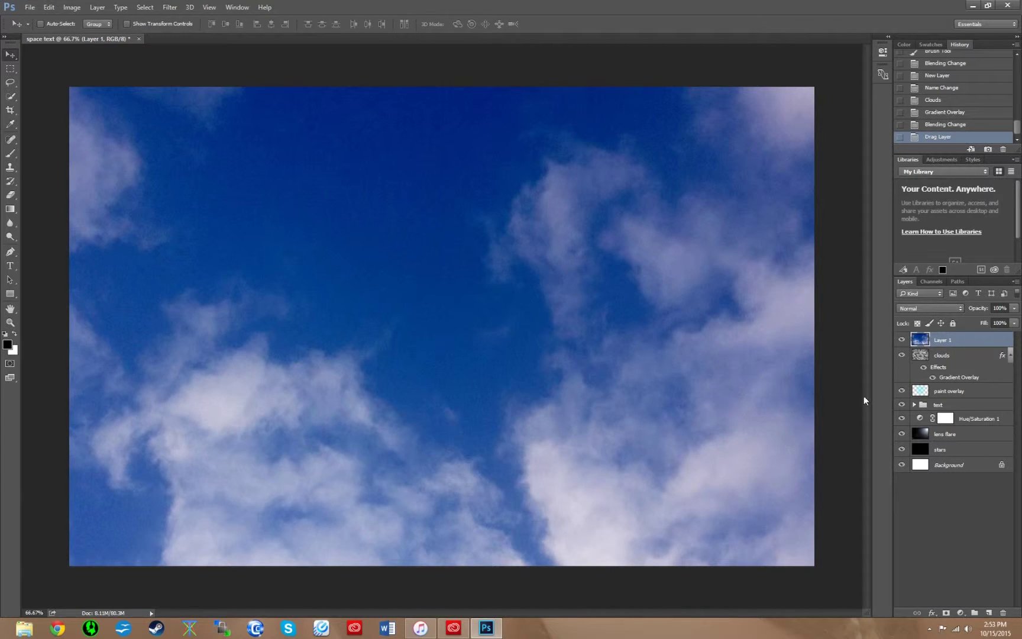
{"action": "double_click", "coordinate": [944, 340]}
{"action": "type", "text": "clouds 2"}
{"action": "key", "text": "Return"}
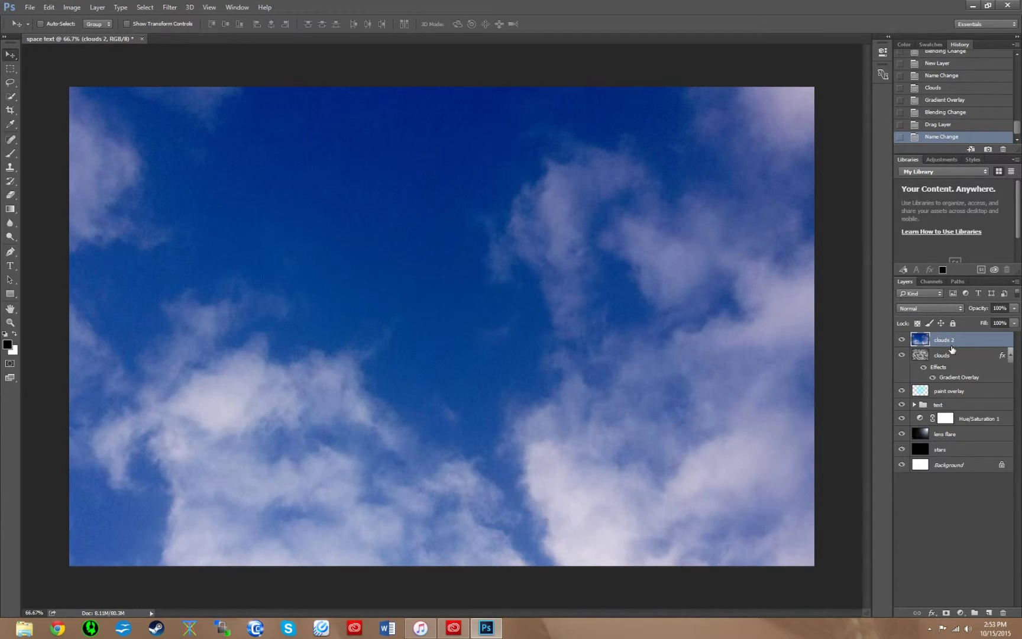
{"action": "left_click_drag", "start_coordinate": [955, 348], "coordinate": [965, 454]}
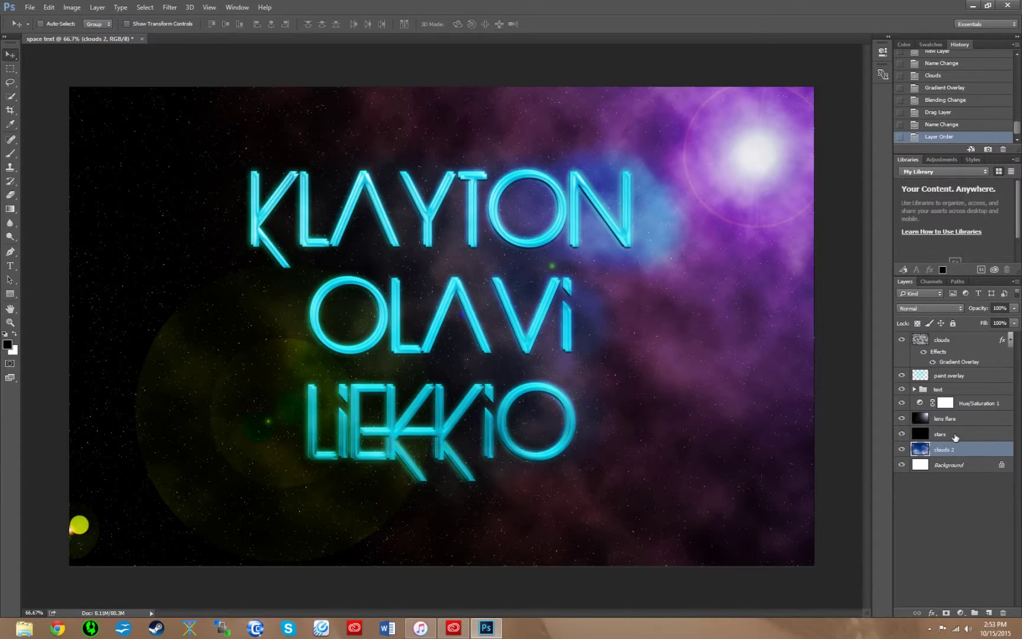
{"action": "left_click", "coordinate": [955, 437]}
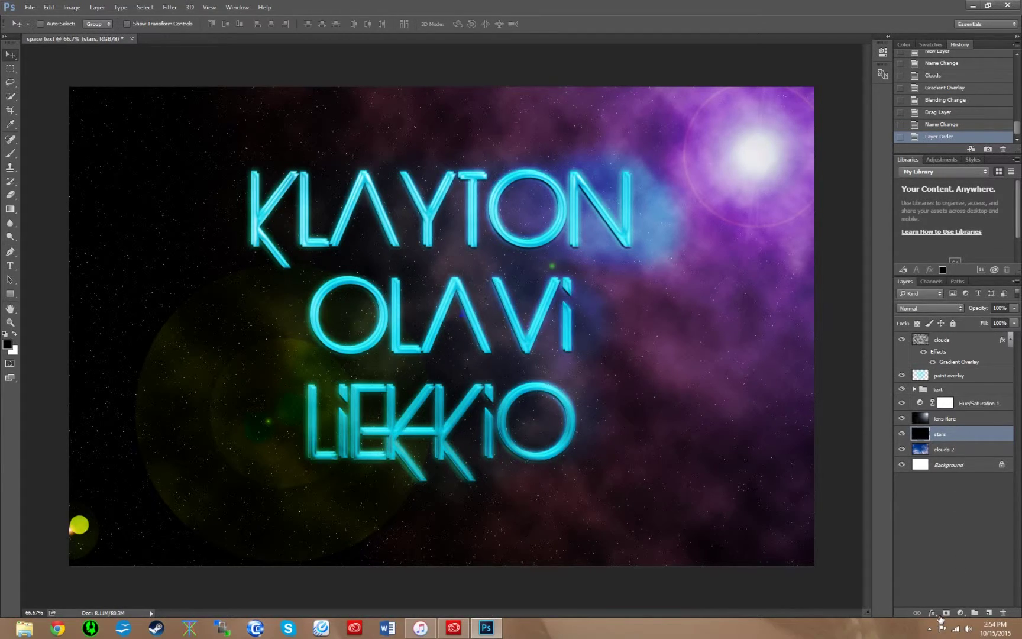
- Add a layer mask to the stars layer and pick a soft round brush
{"action": "left_click", "coordinate": [946, 613]}
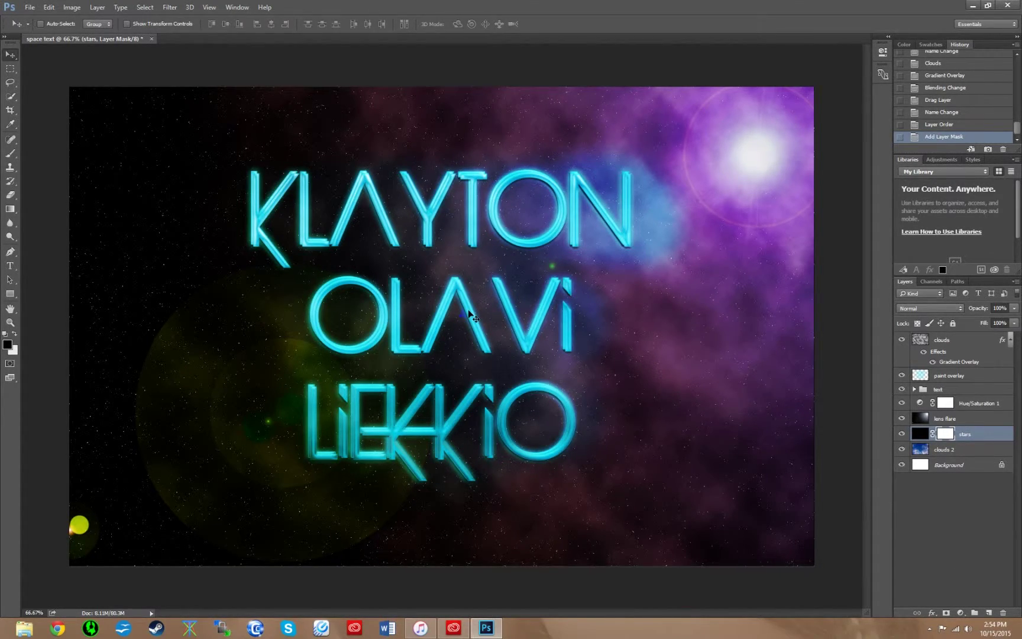
{"action": "key", "text": "b"}
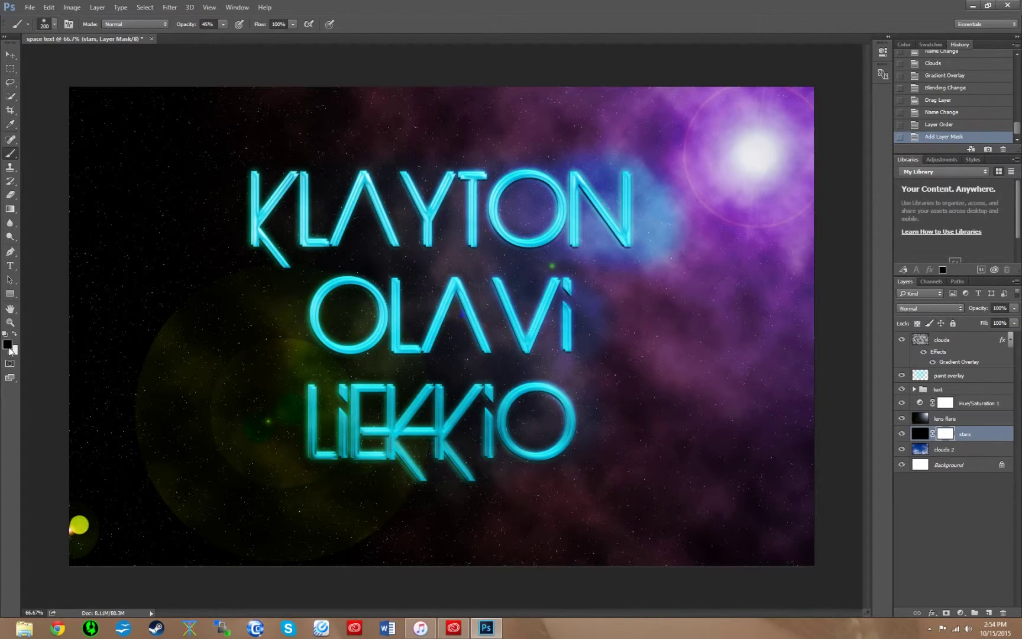
{"action": "left_click", "coordinate": [54, 25]}
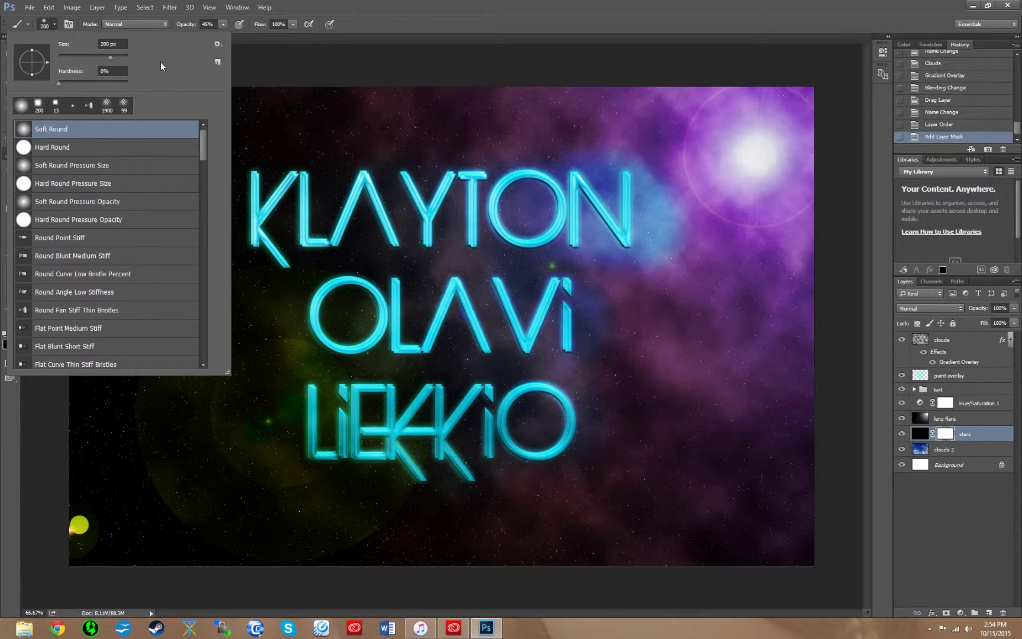
{"action": "left_click", "coordinate": [391, 24]}
- At 20% brush opacity, paint the mask along the left and bottom to reveal reddish clouds
{"action": "left_click", "coordinate": [213, 24]}
{"action": "left_click_drag", "start_coordinate": [175, 24], "coordinate": [178, 25]}
{"action": "type", "text": "20"}
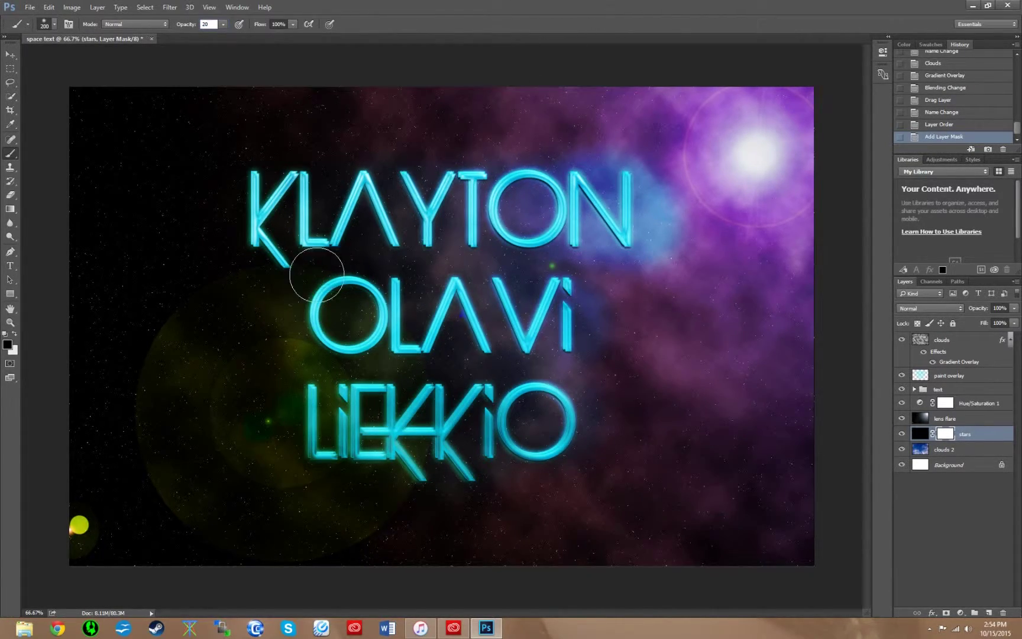
{"action": "mouse_move", "coordinate": [96, 344]}
{"action": "left_mouse_down"}
{"action": "mouse_move", "coordinate": [82, 459]}
{"action": "mouse_move", "coordinate": [118, 546]}
{"action": "mouse_move", "coordinate": [329, 555]}
{"action": "mouse_move", "coordinate": [331, 541]}
{"action": "mouse_move", "coordinate": [148, 459]}
{"action": "mouse_move", "coordinate": [84, 281]}
{"action": "mouse_move", "coordinate": [81, 243]}
{"action": "mouse_move", "coordinate": [95, 217]}
{"action": "mouse_move", "coordinate": [204, 376]}
{"action": "mouse_move", "coordinate": [145, 301]}
{"action": "mouse_move", "coordinate": [73, 159]}
{"action": "mouse_move", "coordinate": [84, 212]}
{"action": "mouse_move", "coordinate": [97, 547]}
{"action": "mouse_move", "coordinate": [61, 558]}
{"action": "mouse_move", "coordinate": [469, 544]}
{"action": "mouse_move", "coordinate": [284, 362]}
{"action": "mouse_move", "coordinate": [247, 350]}
{"action": "mouse_move", "coordinate": [78, 104]}
{"action": "mouse_move", "coordinate": [78, 70]}
{"action": "mouse_move", "coordinate": [168, 190]}
{"action": "mouse_move", "coordinate": [134, 163]}
{"action": "left_mouse_up"}
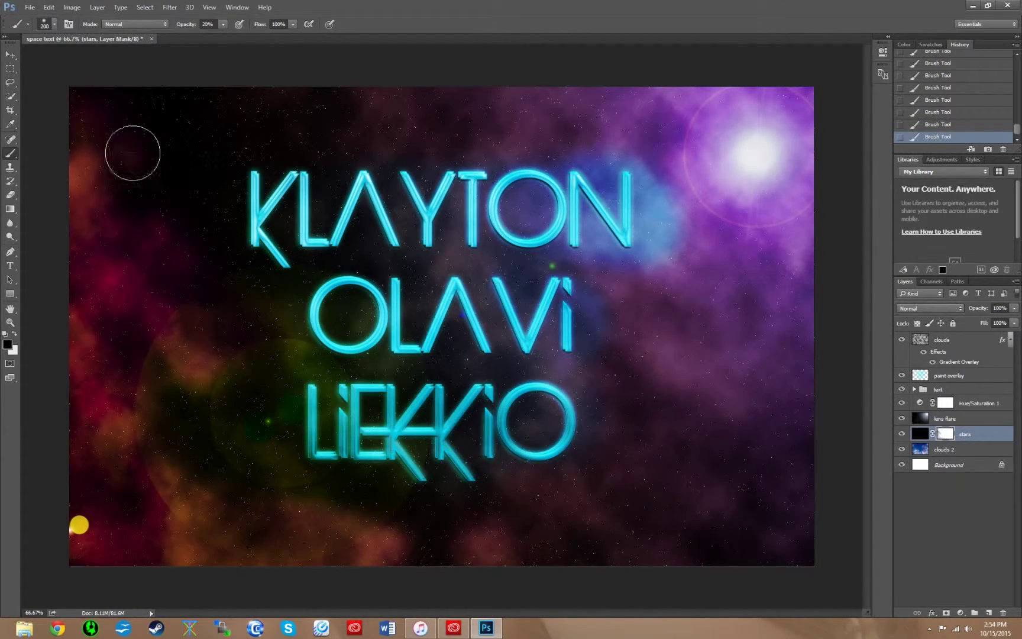